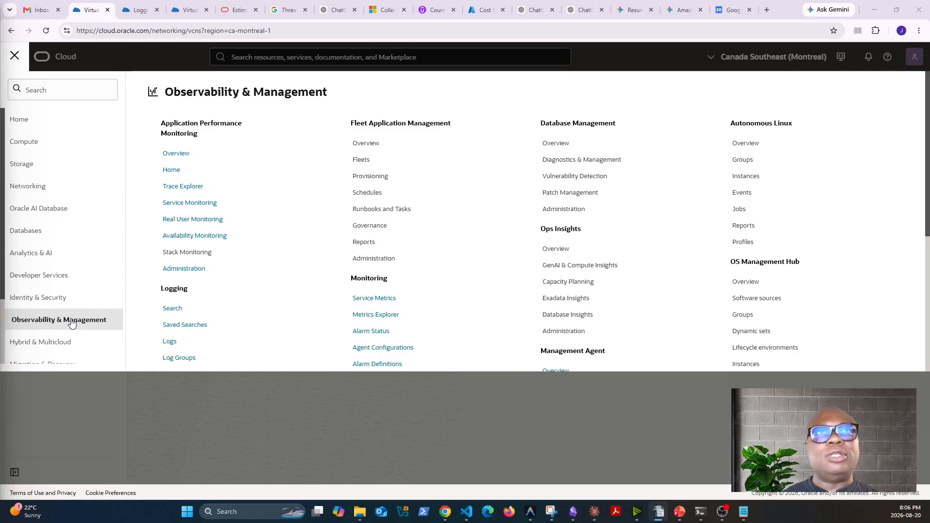
Open the Logging search and examine the past 5 minutes of log events for the ocisec-network compartment
click(173, 290)
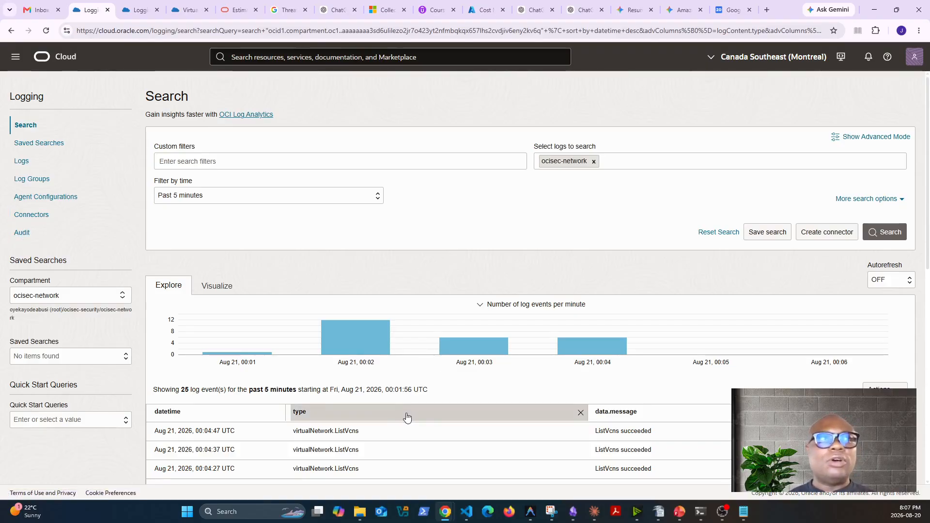
scroll(437, 423, down, 2)
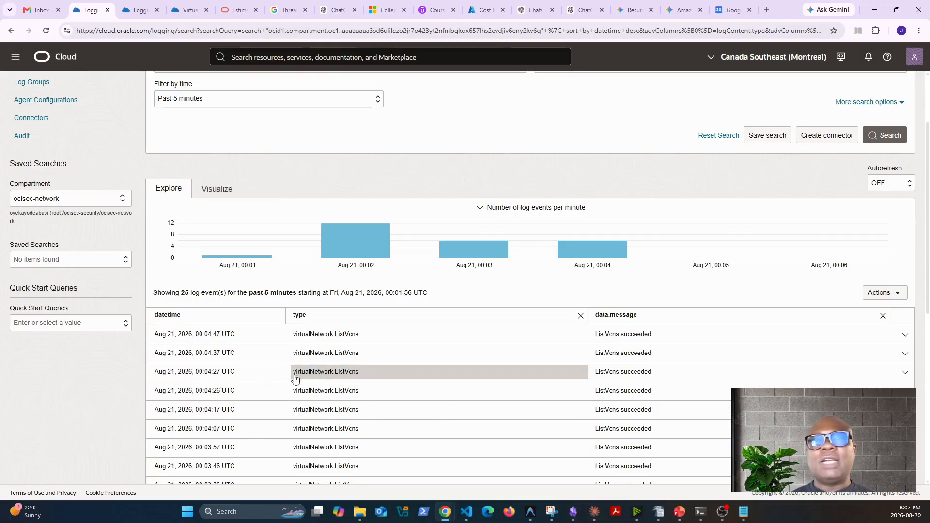
scroll(465, 382, up, 1)
scroll(465, 383, up, 1)
scroll(486, 457, down, 3)
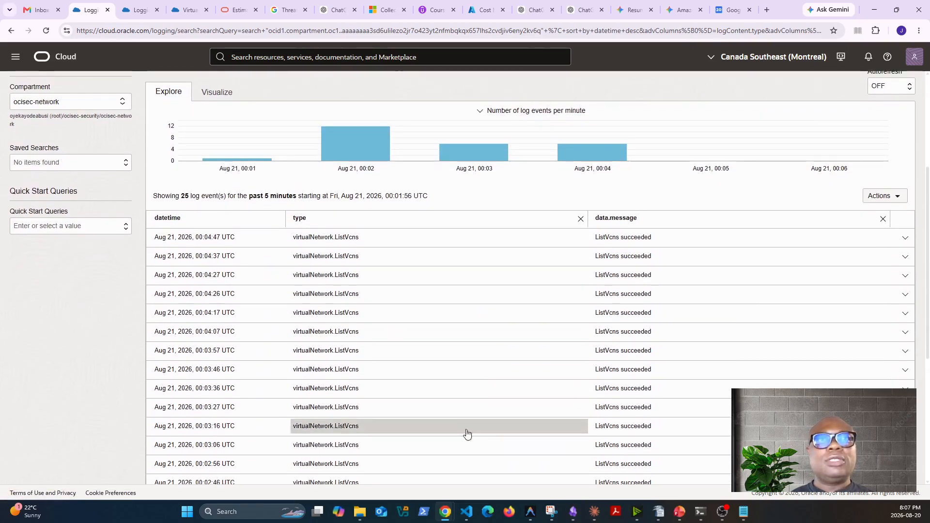
scroll(470, 437, down, 5)
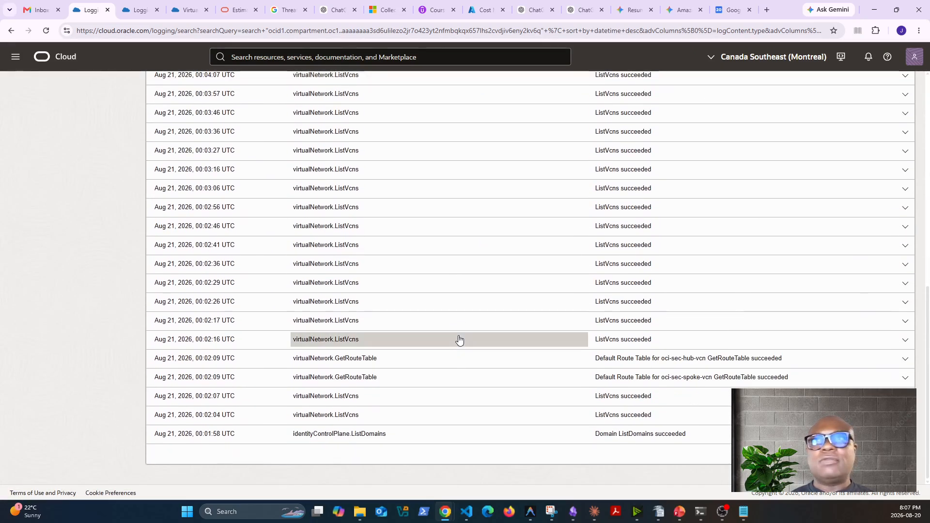
scroll(583, 339, up, 8)
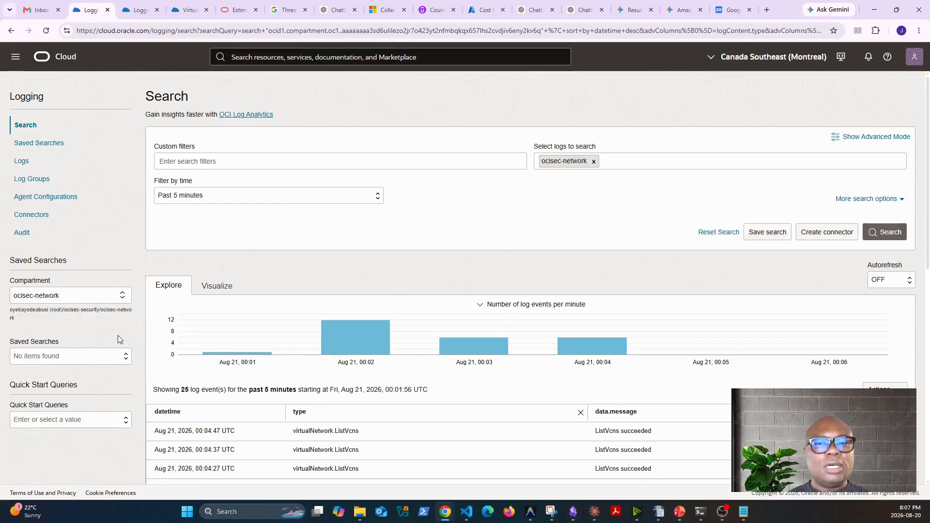
Open the log groups list and filter it to the ocisec-security compartment
click(41, 180)
click(138, 11)
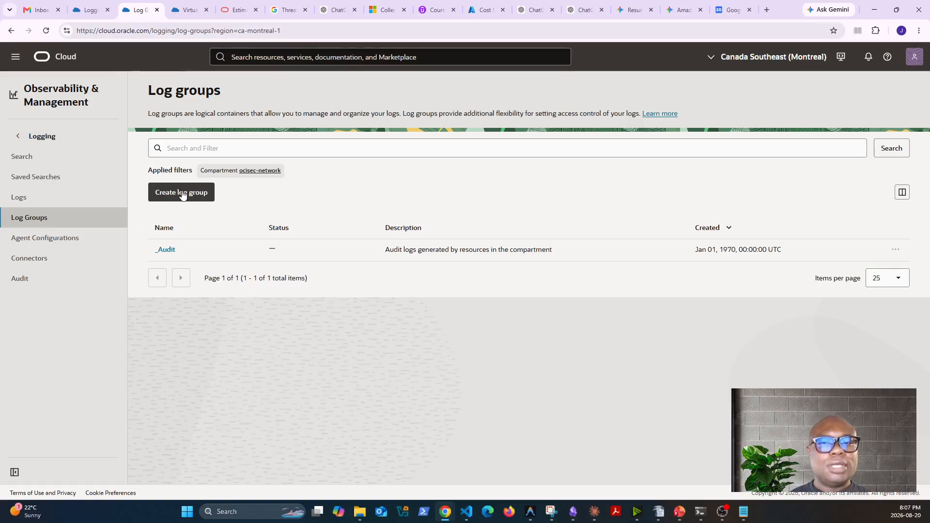
click(262, 174)
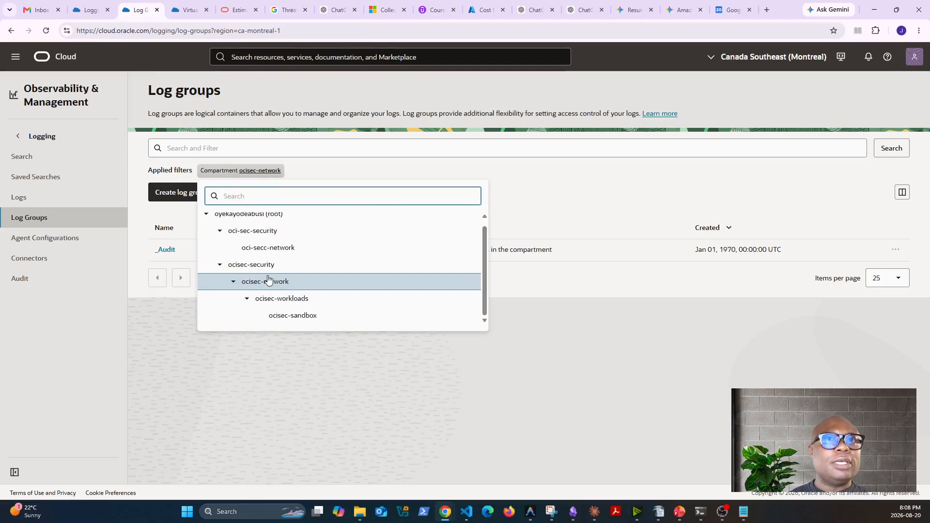
click(267, 269)
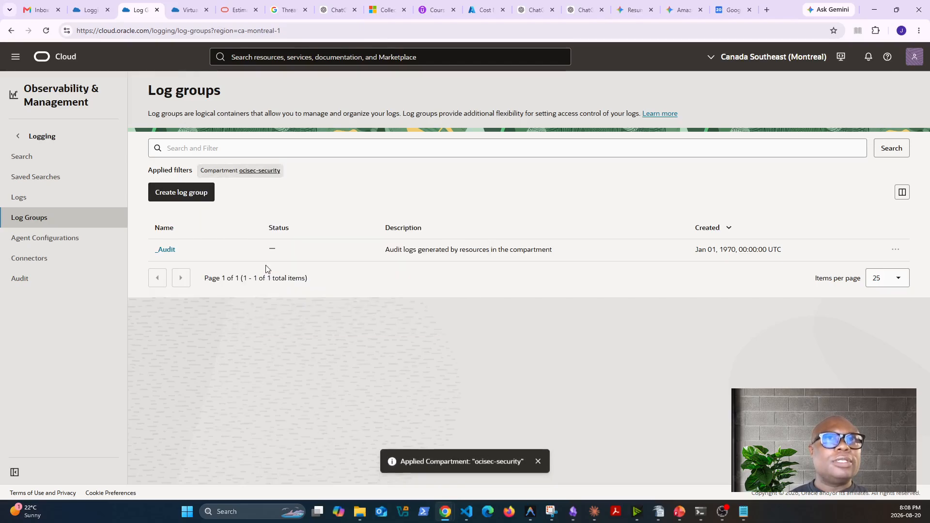
Start a new log group in the ocisec-security compartment and name it ocisec-security-logs
click(196, 200)
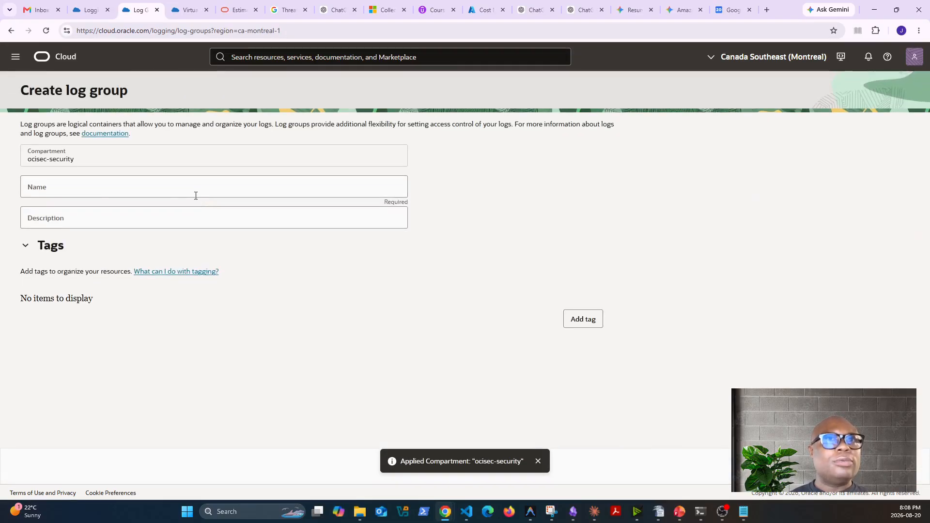
key(alt+Tab)
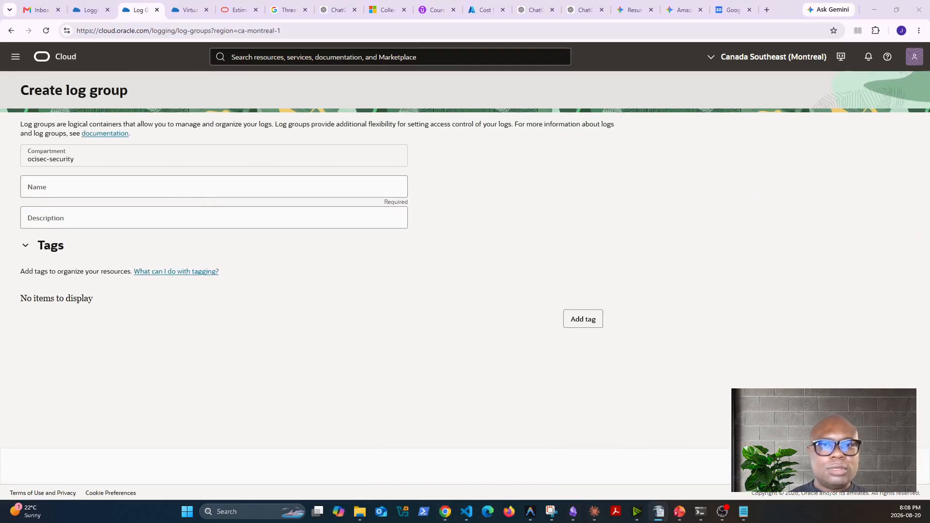
click(121, 190)
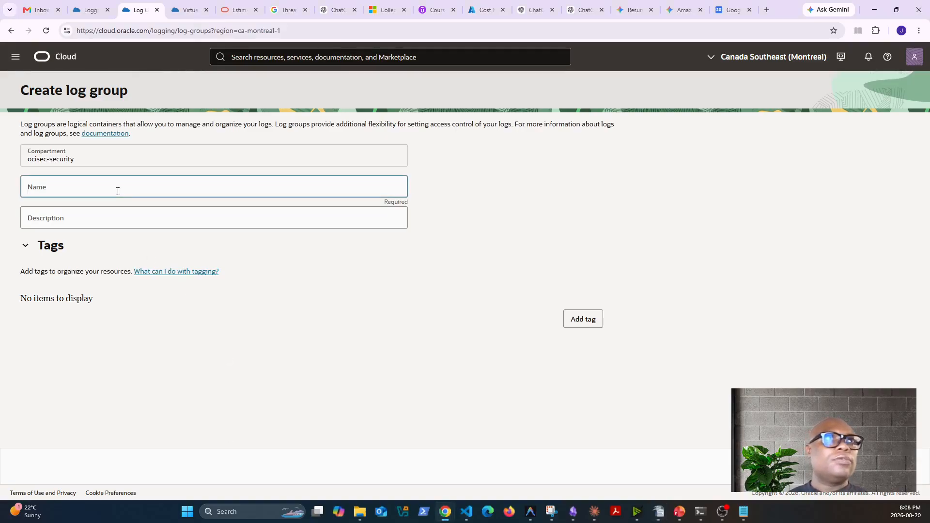
text(147. oci-sec-security-logs)
click(53, 191)
key(BackSpace)
key(BackSpace)
key(BackSpace)
key(BackSpace)
key(BackSpace)
key(BackSpace)
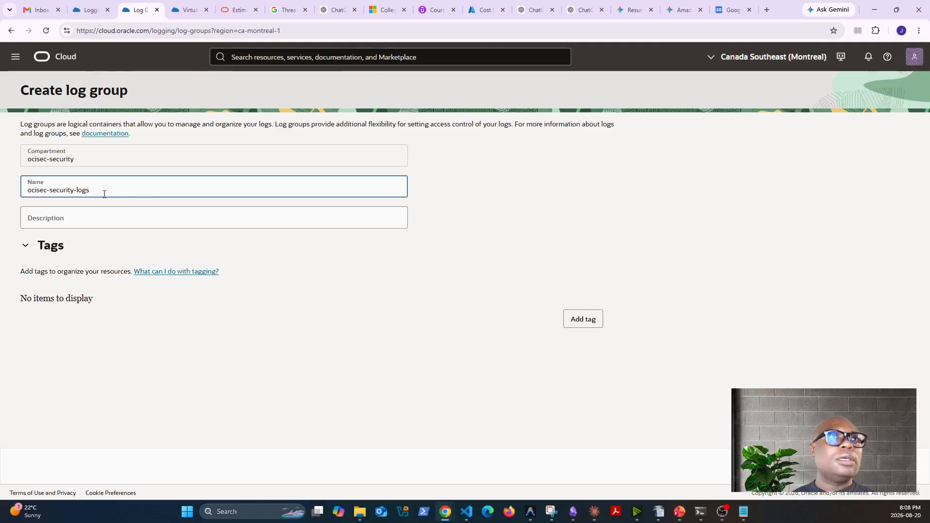
Reuse the name ocisec-security-logs as the description and create the log group
drag(103, 191, 9, 192)
key(ctrl+c)
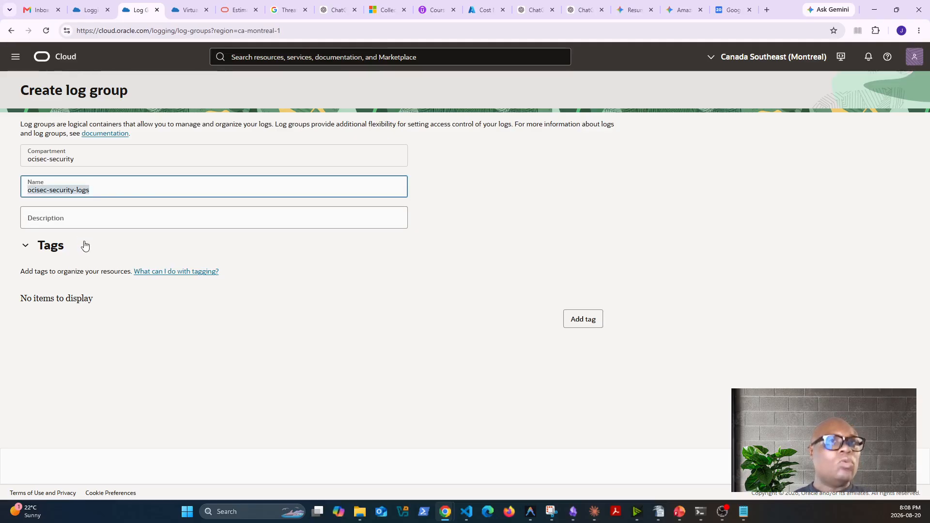
click(81, 217)
key(ctrl+v)
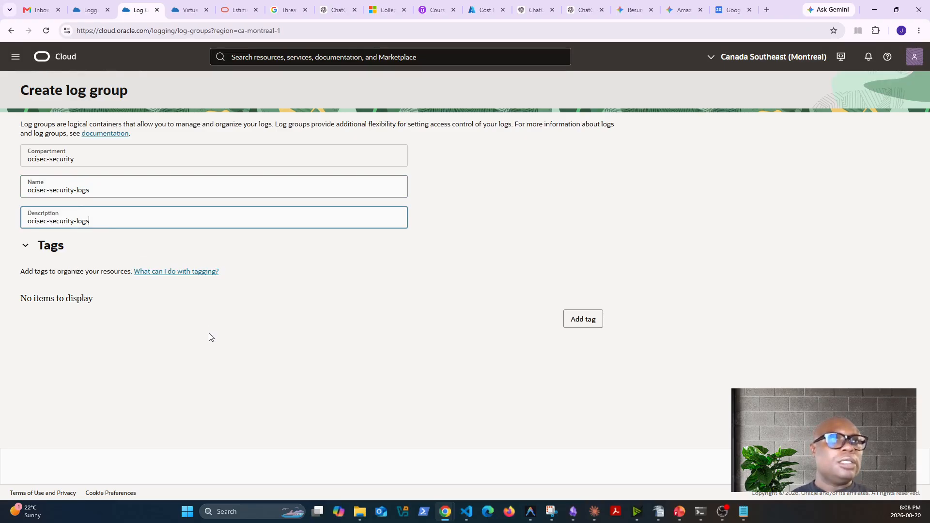
click(26, 246)
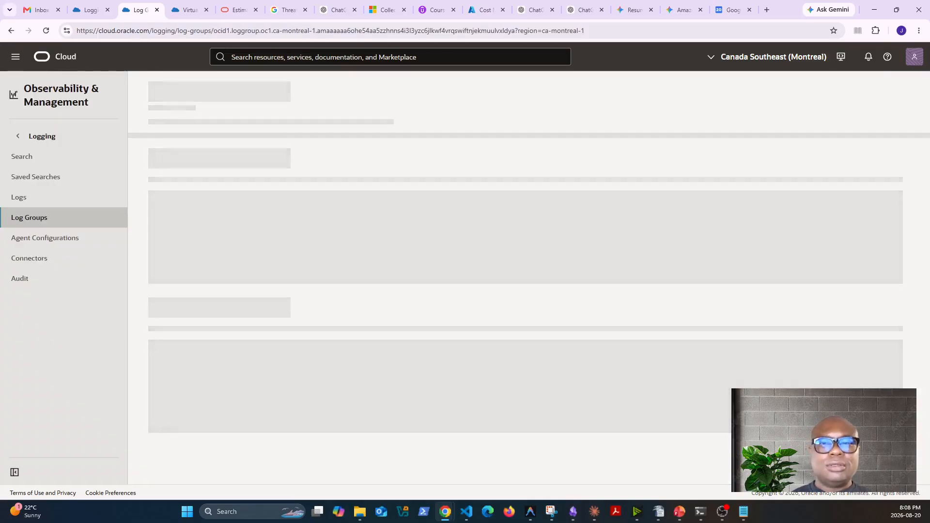
Change the new log group's description to "Central log group — audit, flow, LB access." and save it
key(alt+Tab)
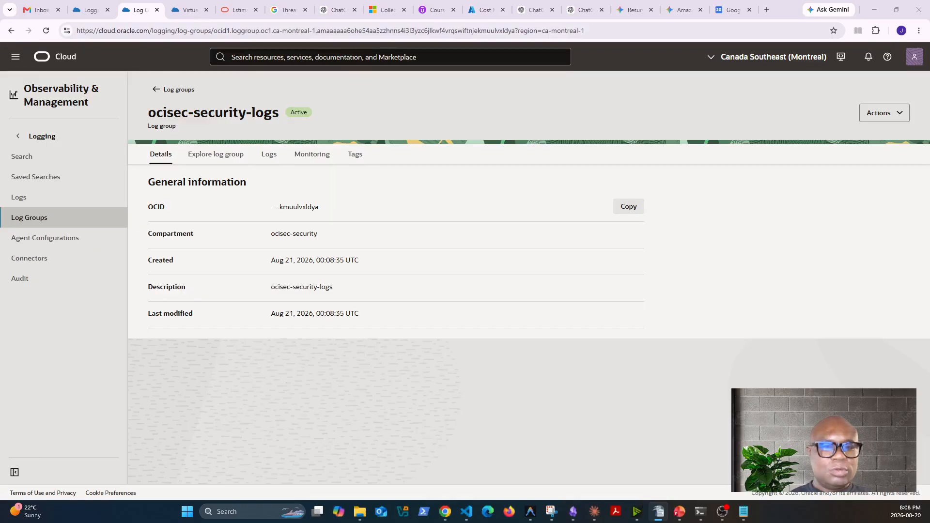
click(900, 115)
click(872, 138)
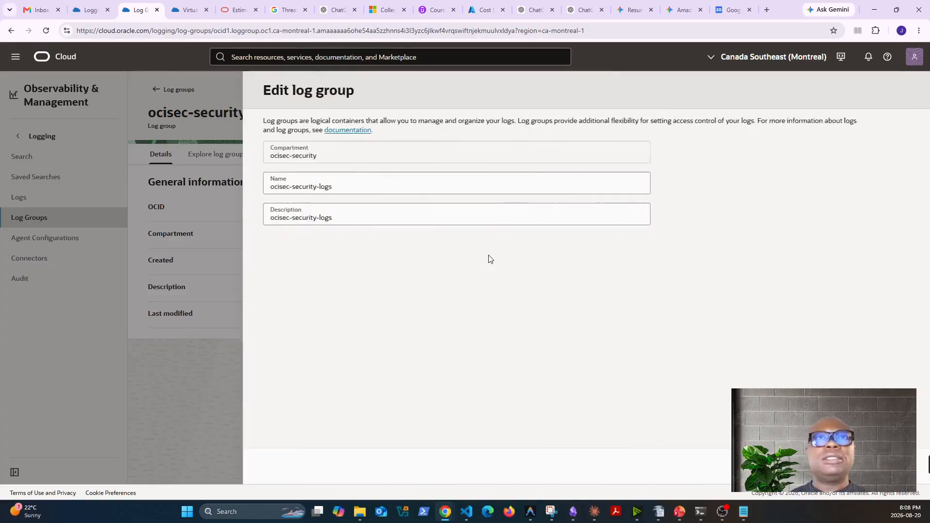
triple_click(304, 218)
text(147. Central log group — audit, flow, LB access.)
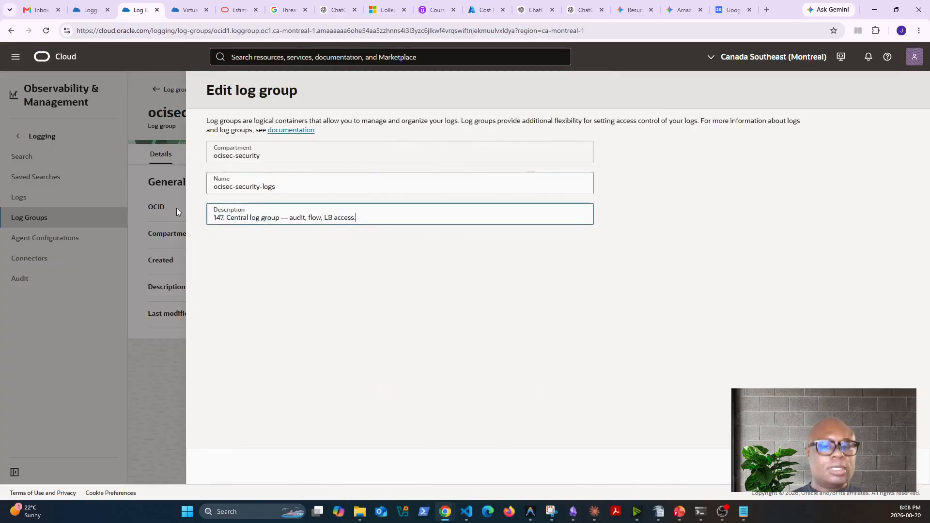
click(227, 217)
key(BackSpace)
key(BackSpace)
key(BackSpace)
key(BackSpace)
key(BackSpace)
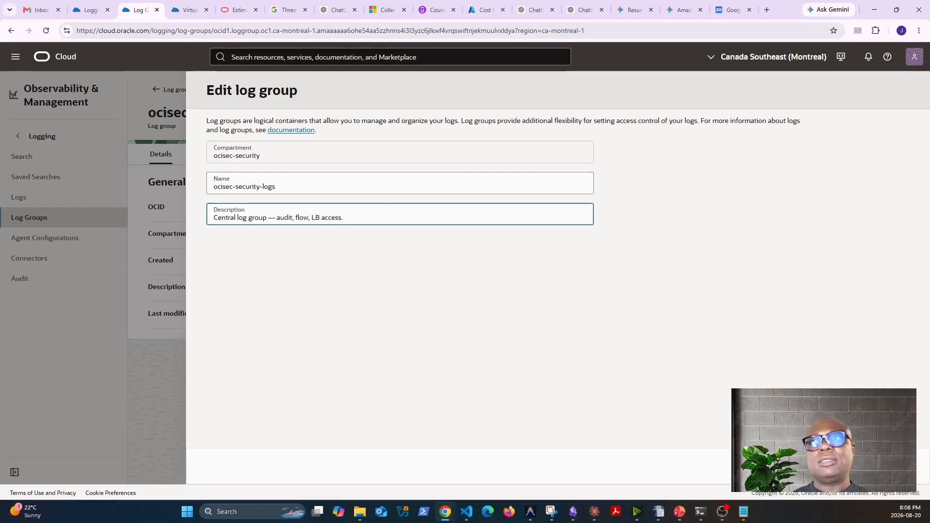
click(890, 466)
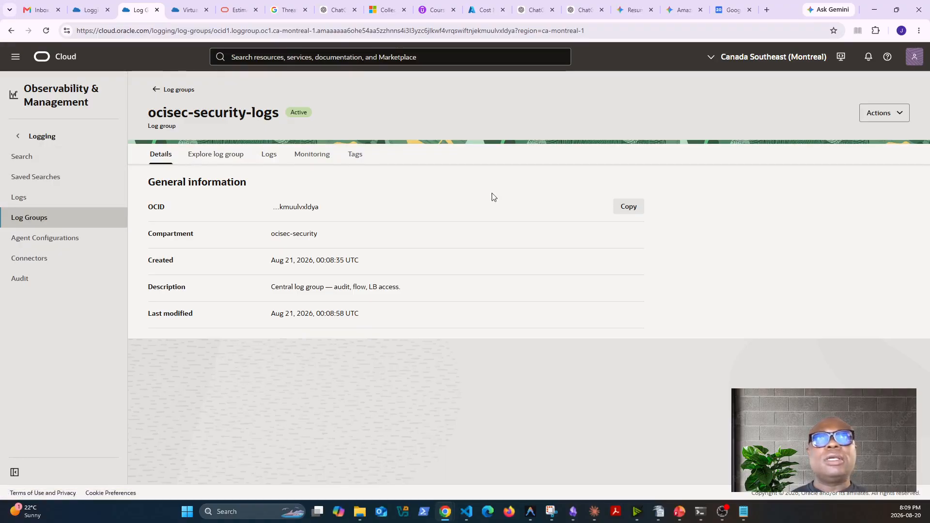
Start enabling a service log from the logs of the ocisec-security-logs group
click(901, 115)
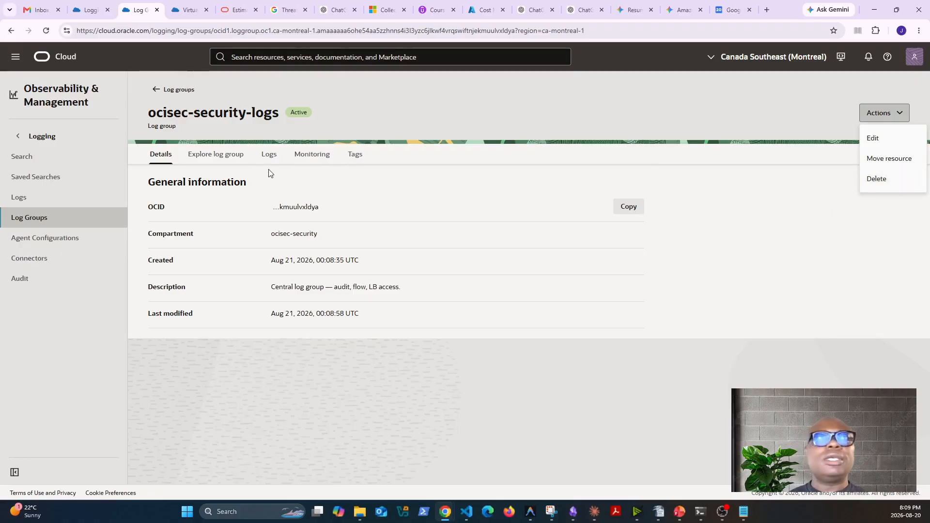
click(270, 155)
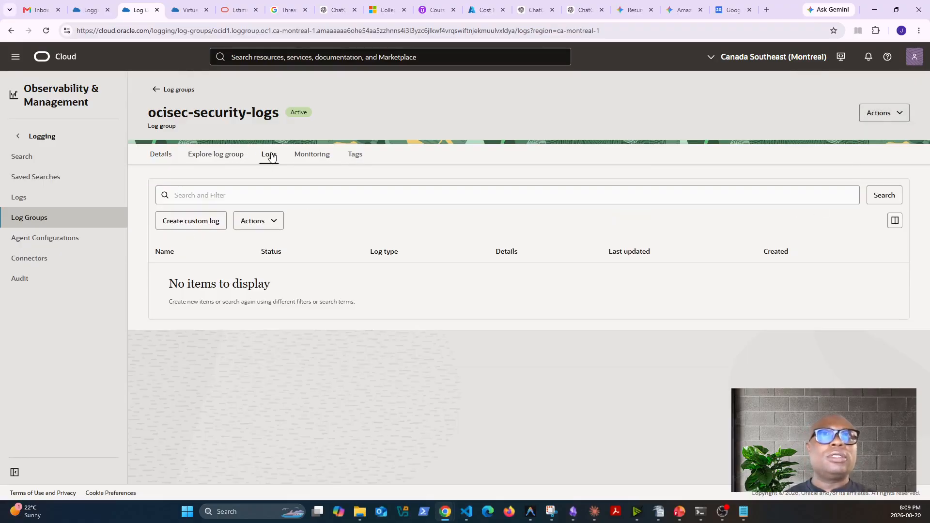
click(273, 221)
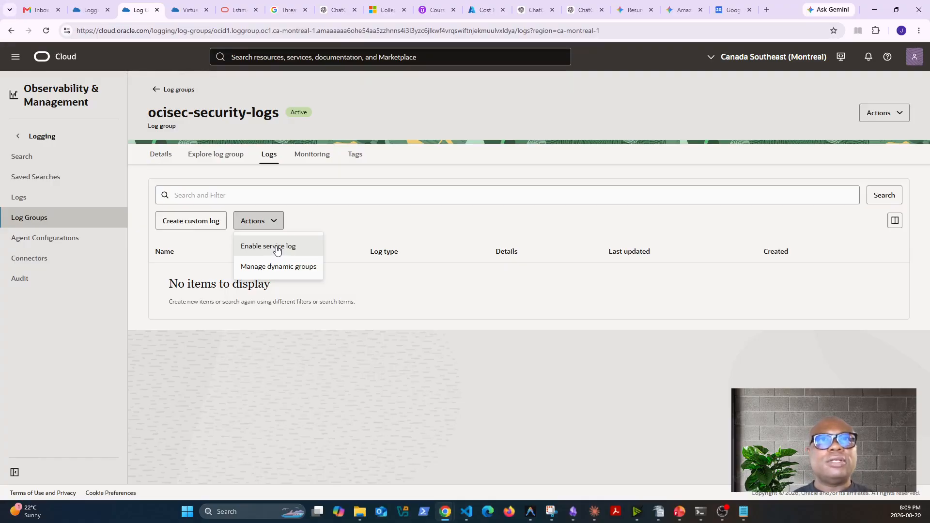
click(277, 248)
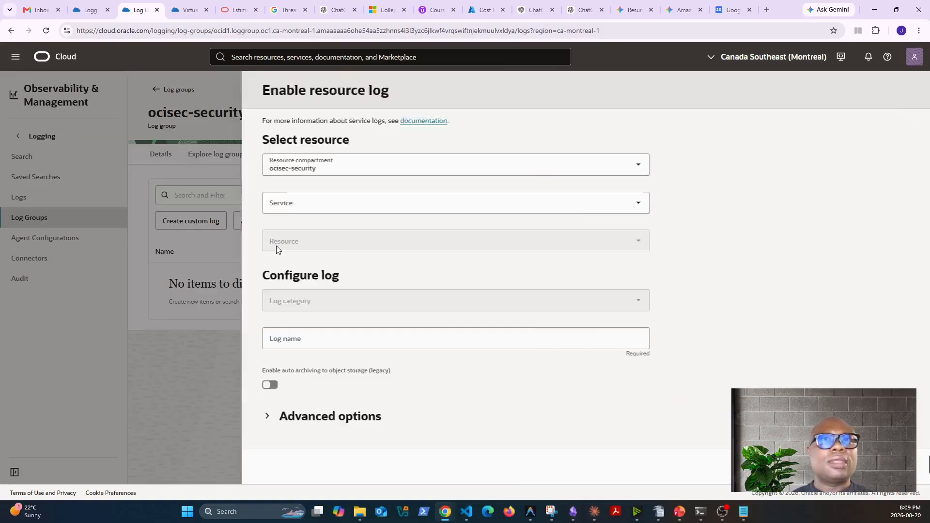
Try Virtual Cloud Network - Flowlogs as the service and look for a matching resource in the ocisec-security compartment
click(529, 208)
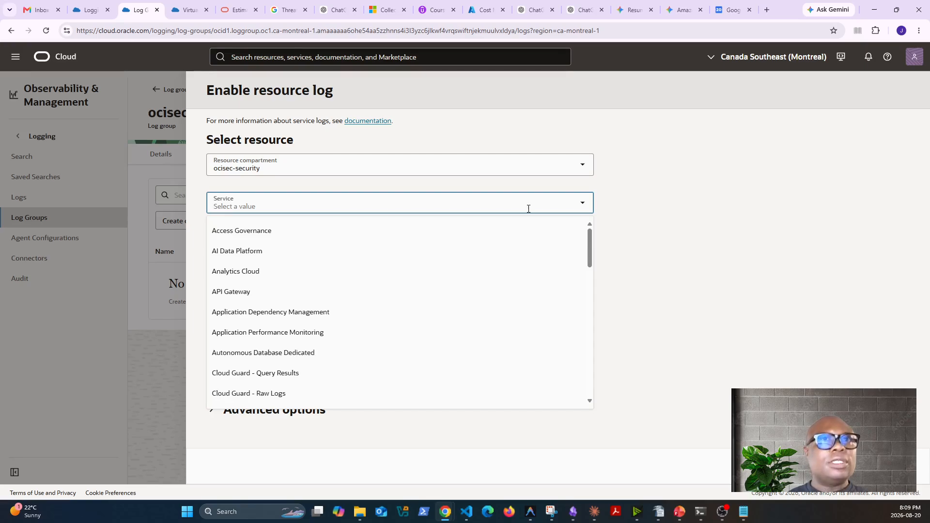
scroll(344, 320, down, 4)
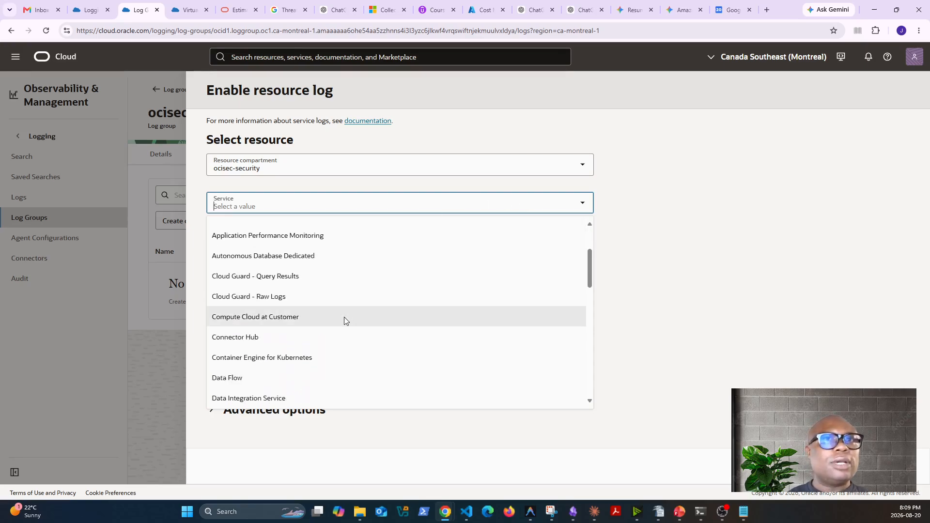
scroll(345, 319, down, 6)
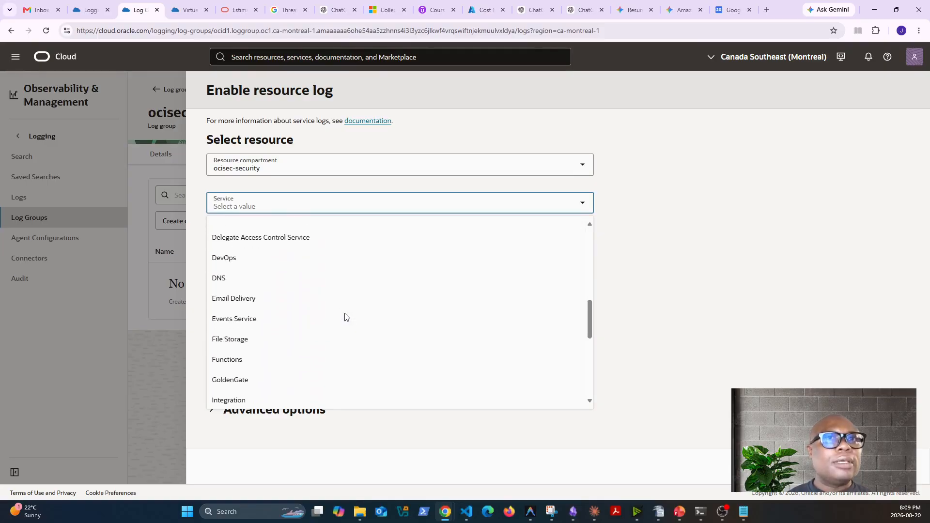
scroll(345, 314, down, 3)
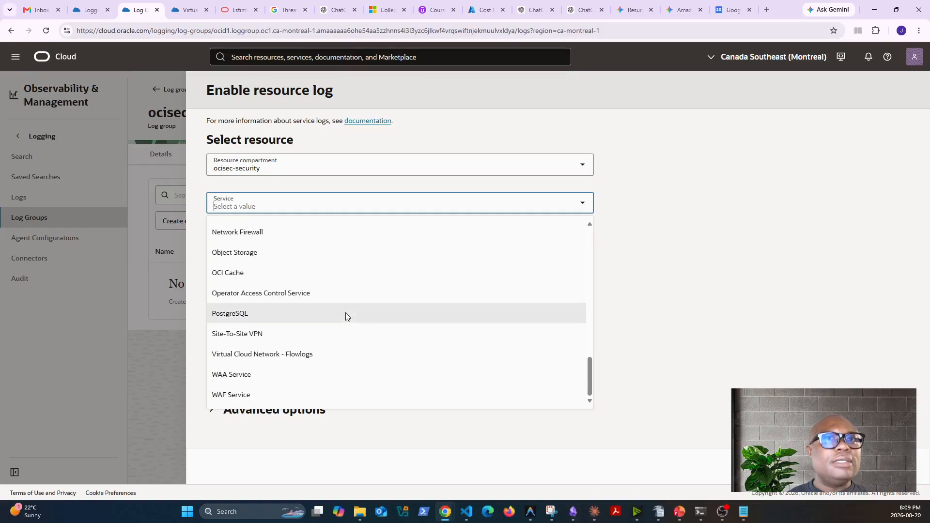
click(281, 355)
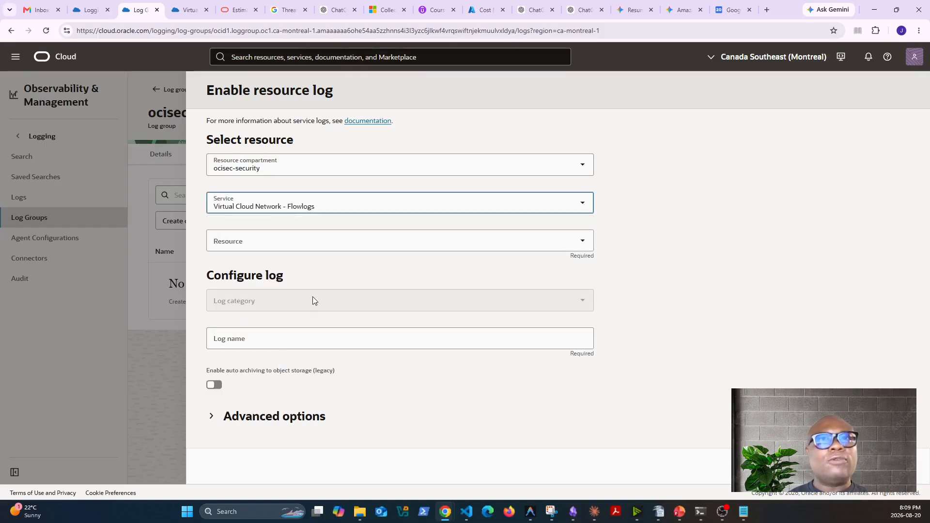
click(507, 243)
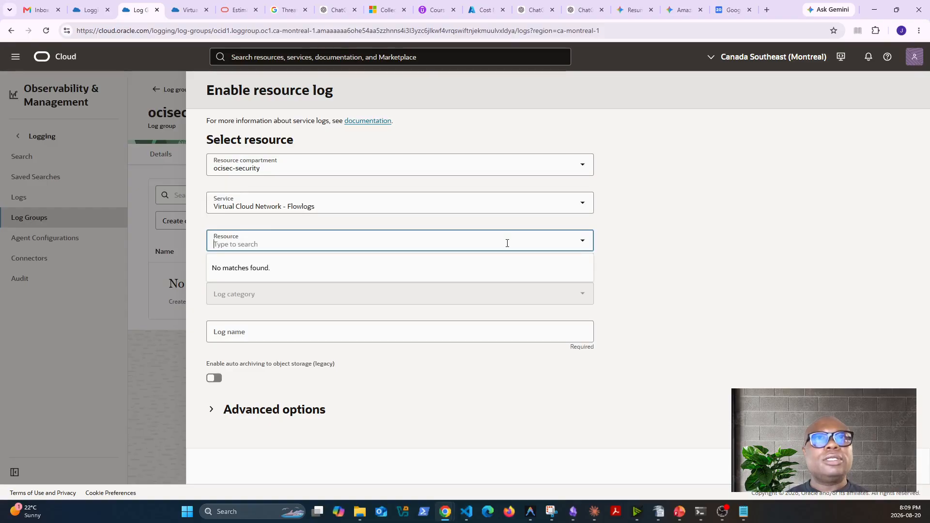
click(681, 237)
click(584, 242)
click(677, 243)
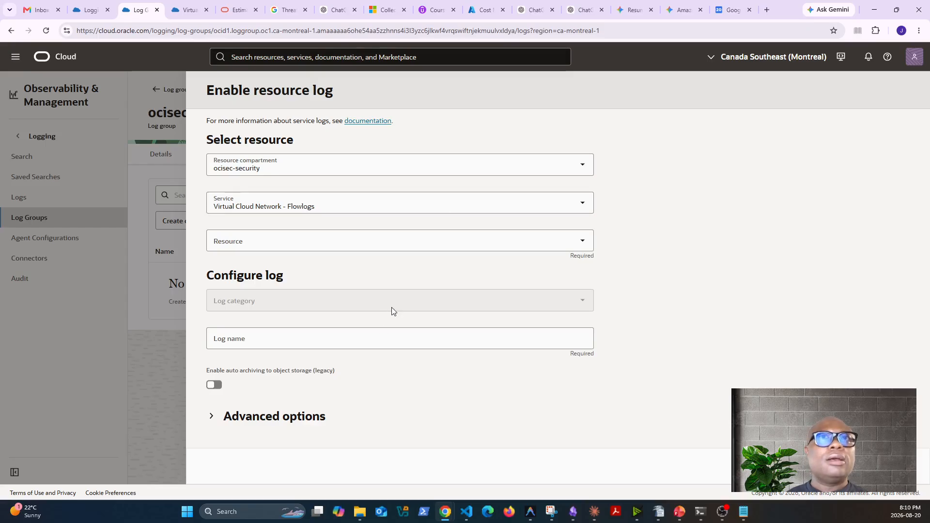
Select Object Storage as the service, test-ocisec-audit-logs as the resource, and Read Access Events as the log category
click(387, 201)
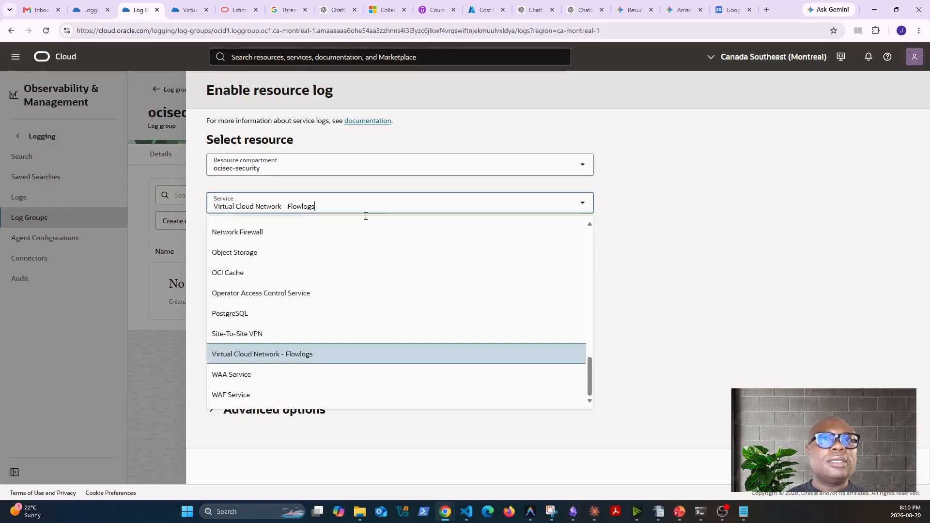
click(263, 252)
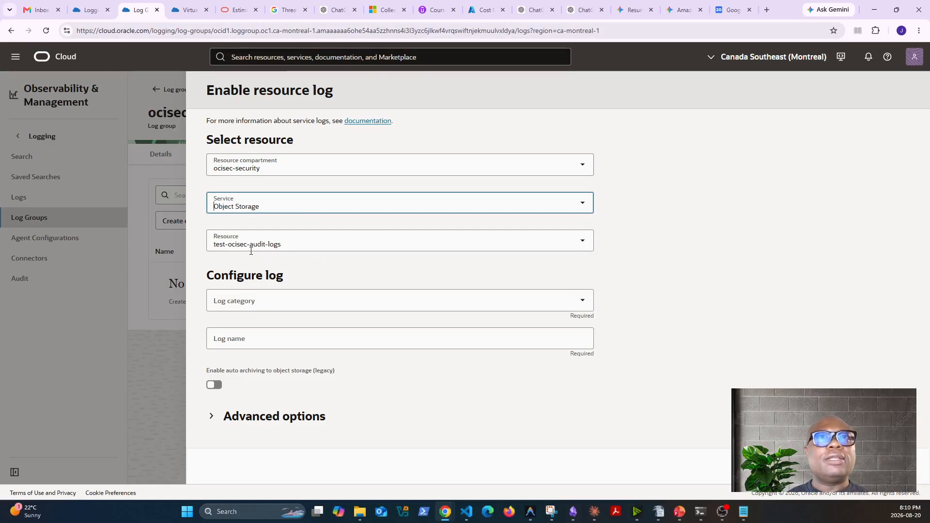
click(315, 244)
click(291, 279)
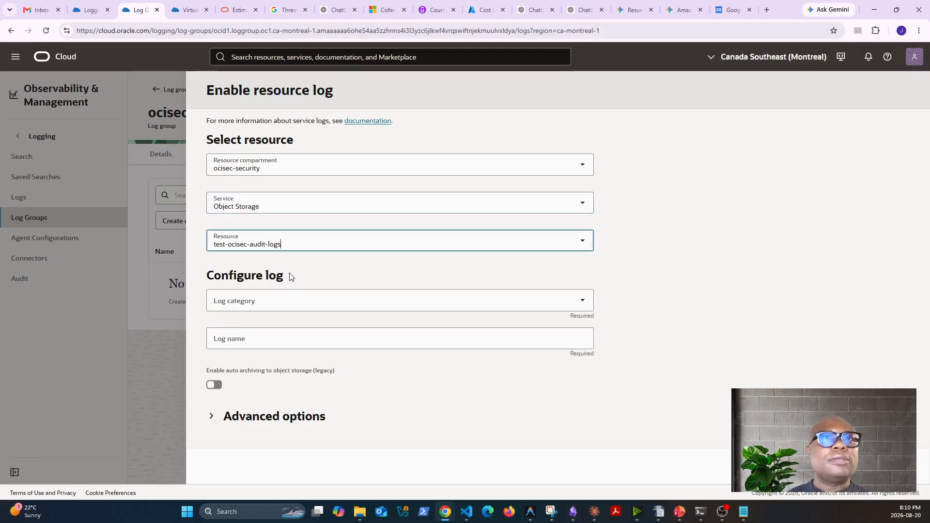
click(361, 301)
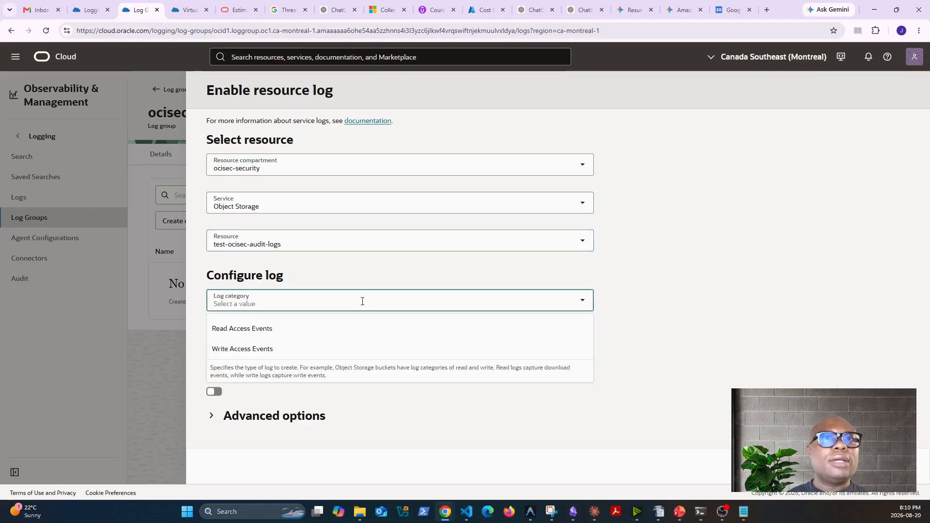
click(264, 331)
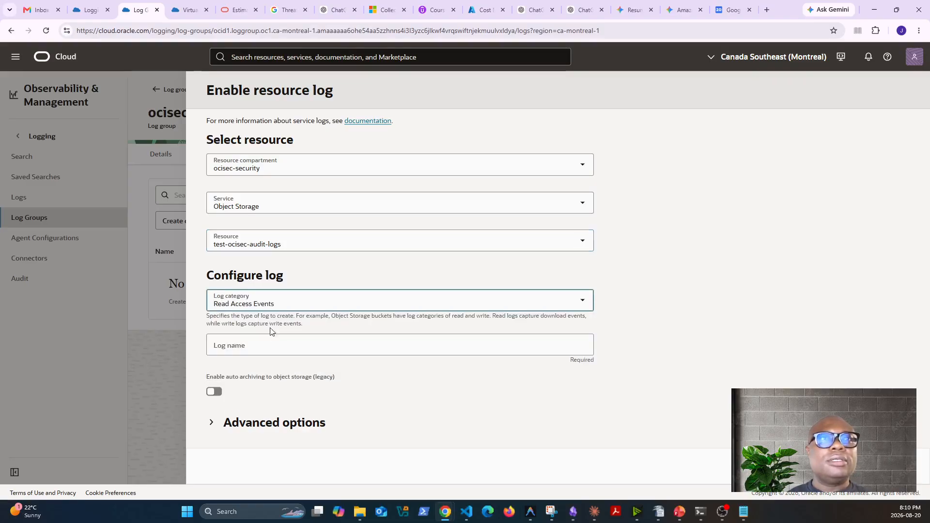
Name the resource log central-log
click(517, 347)
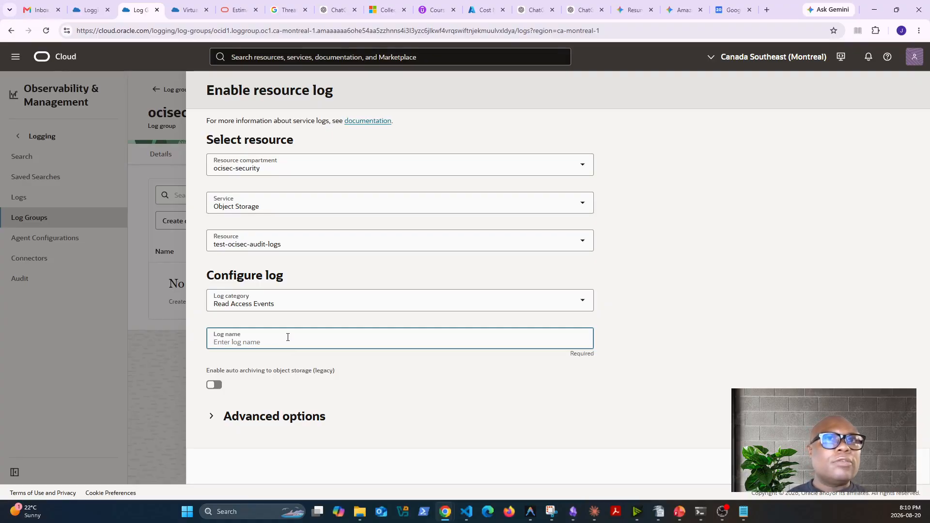
text(147. Central log group —audit, flow, LB access.)
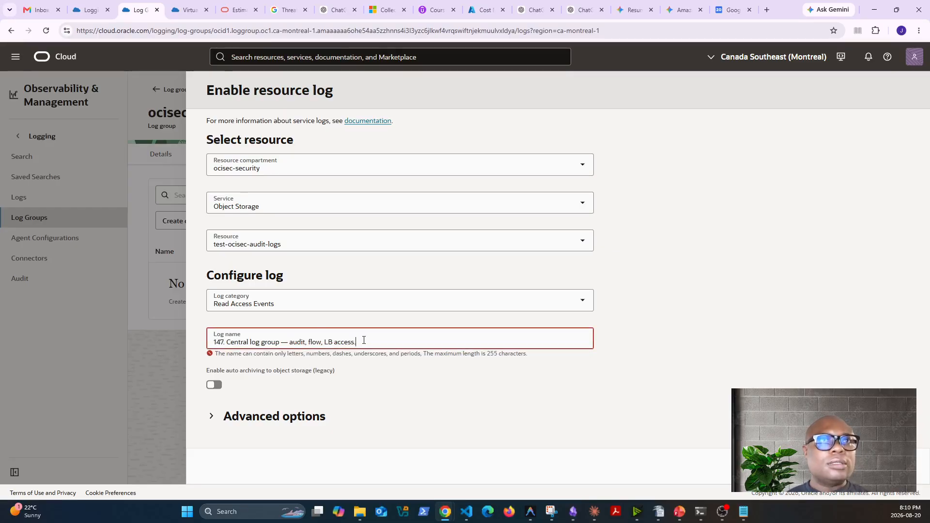
drag(357, 342, 289, 342)
key(BackSpace)
key(BackSpace)
key(BackSpace)
key(BackSpace)
key(BackSpace)
key(BackSpace)
key(BackSpace)
key(BackSpace)
key(BackSpace)
key(BackSpace)
key(BackSpace)
key(BackSpace)
text(-log)
key(Home)
key(Delete)
key(Delete)
key(Delete)
key(Delete)
key(Delete)
key(Delete)
text(c)
click(473, 405)
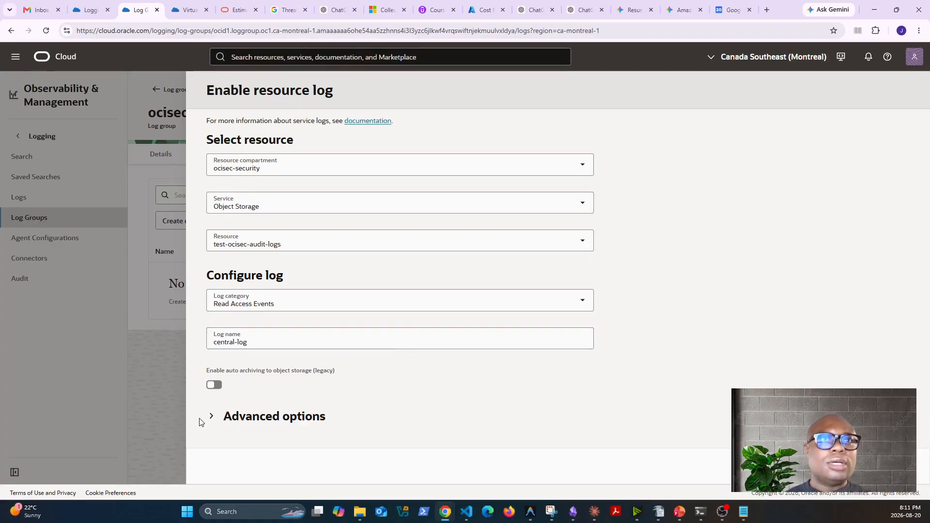
Check the log group choices in the advanced options and set the log retention to 3 months (90 days)
click(212, 416)
scroll(449, 410, down, 4)
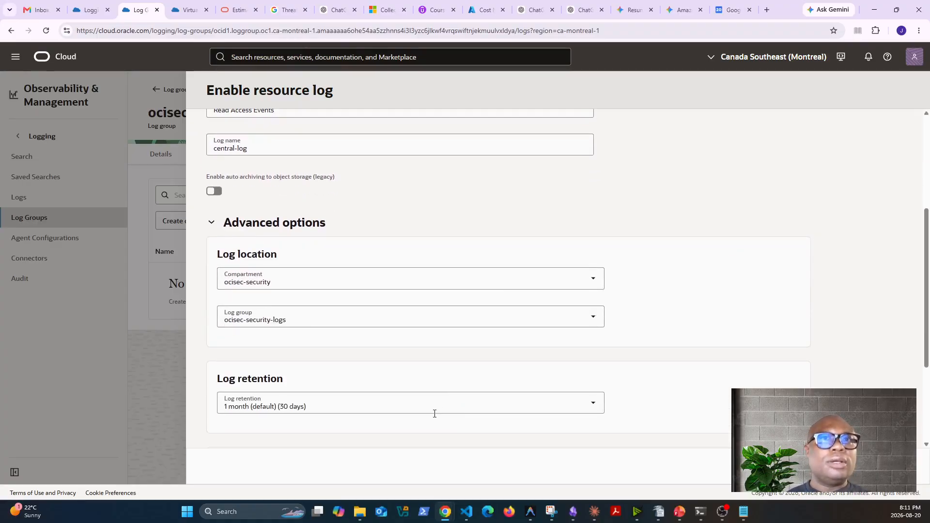
click(321, 321)
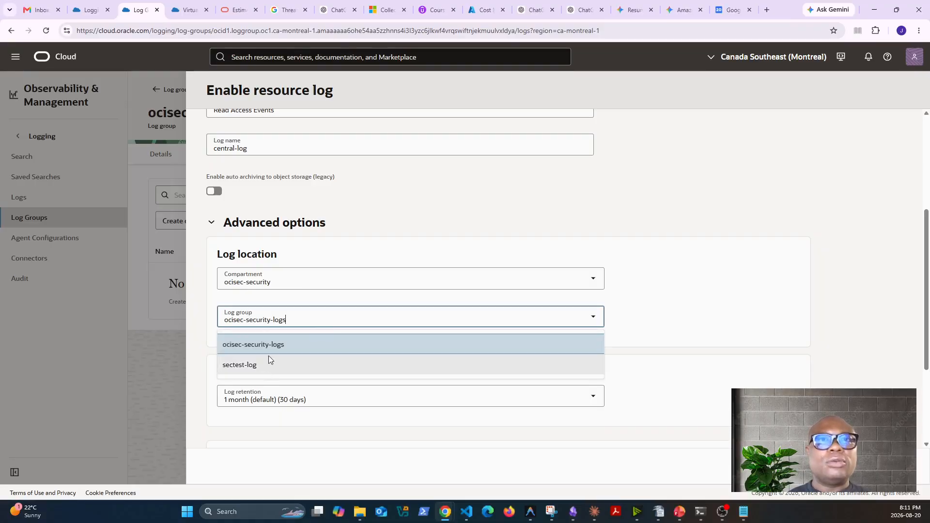
click(764, 299)
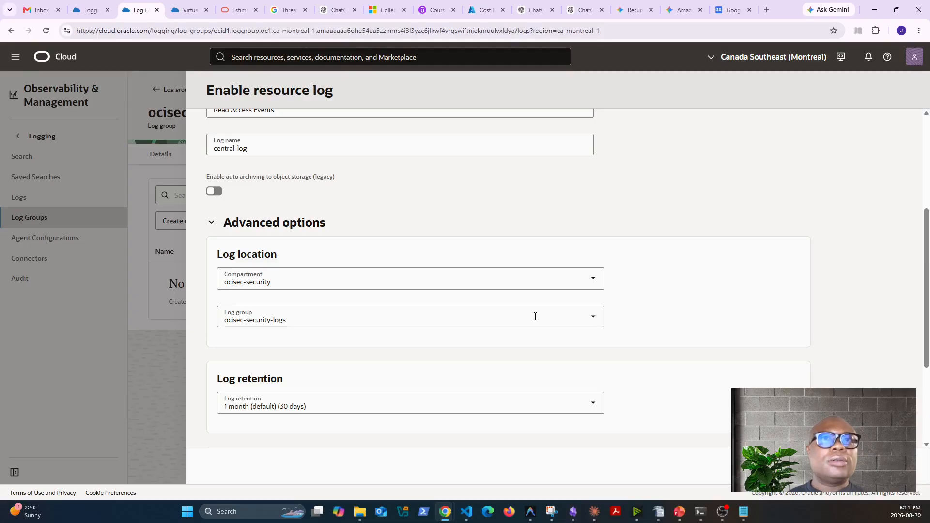
scroll(472, 264, down, 2)
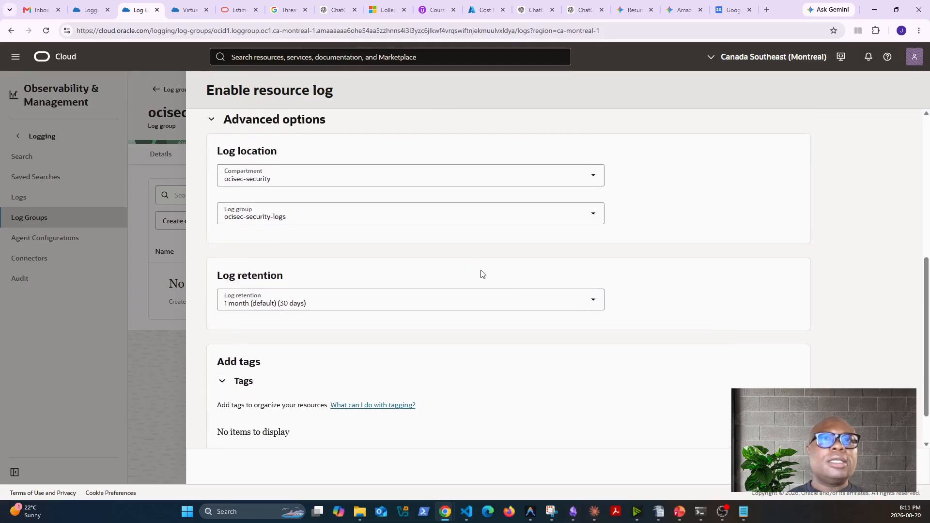
click(549, 303)
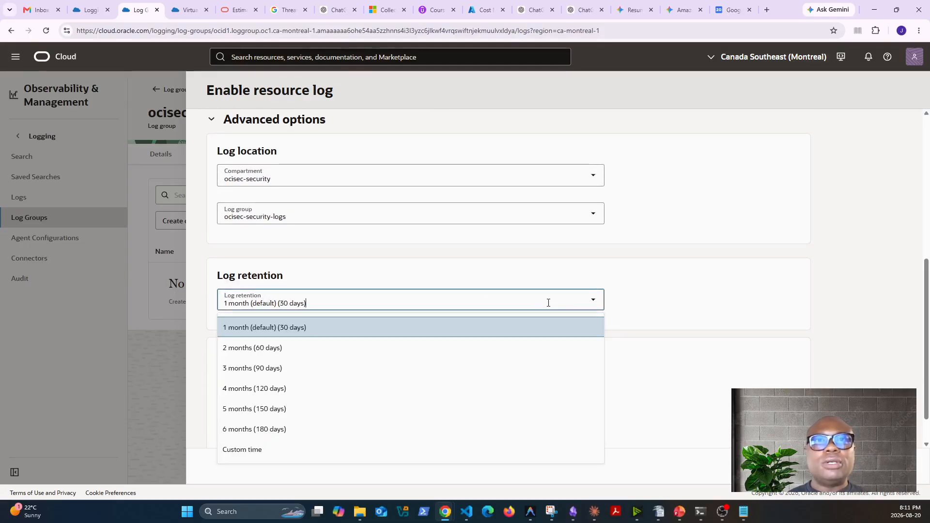
click(279, 369)
scroll(507, 367, down, 1)
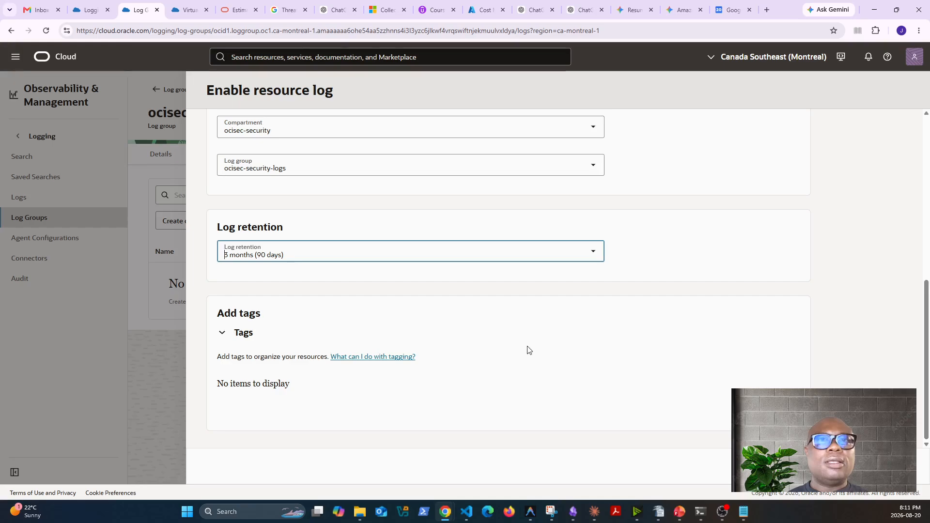
Review the selected resource and log settings, and enable the central-log resource log
scroll(525, 349, up, 1)
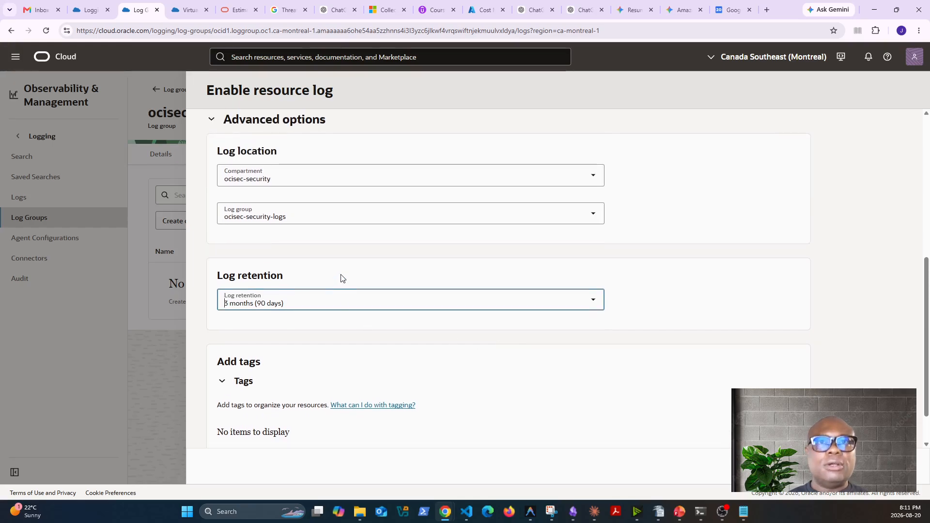
scroll(349, 278, up, 1)
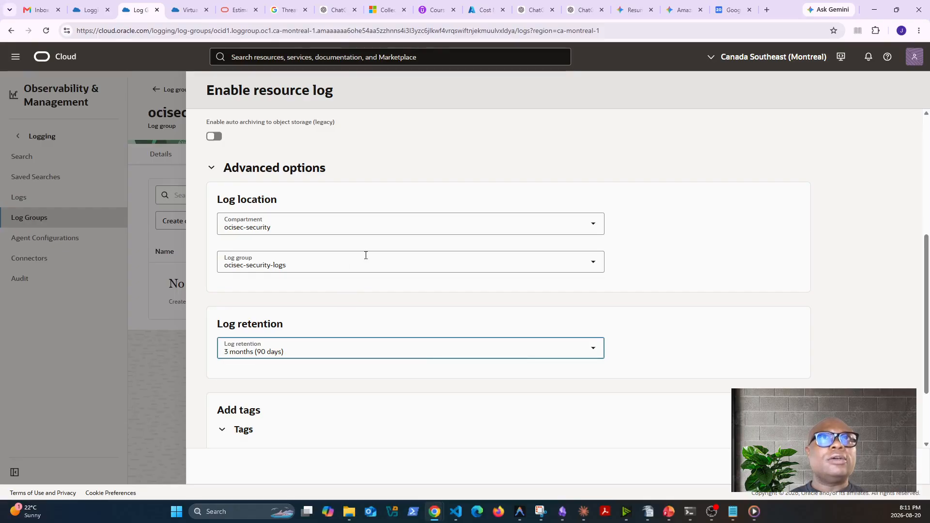
scroll(357, 281, up, 5)
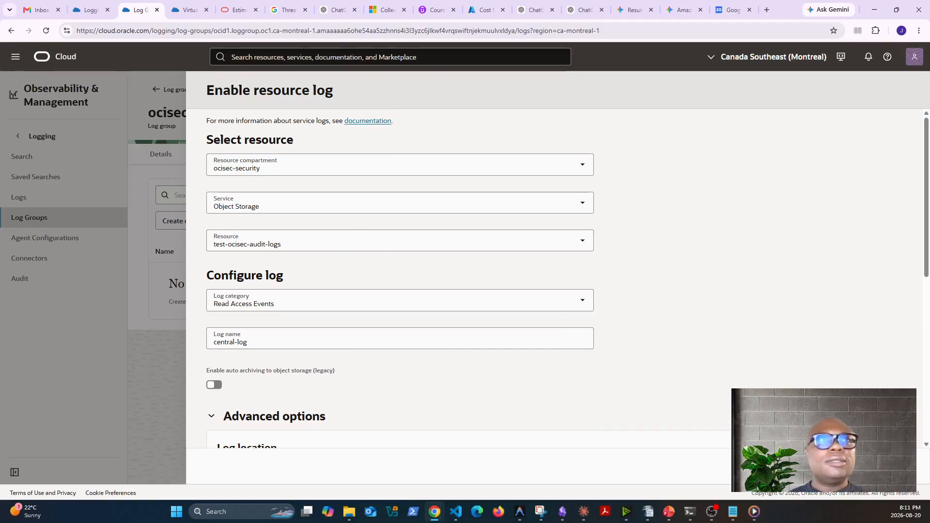
click(464, 242)
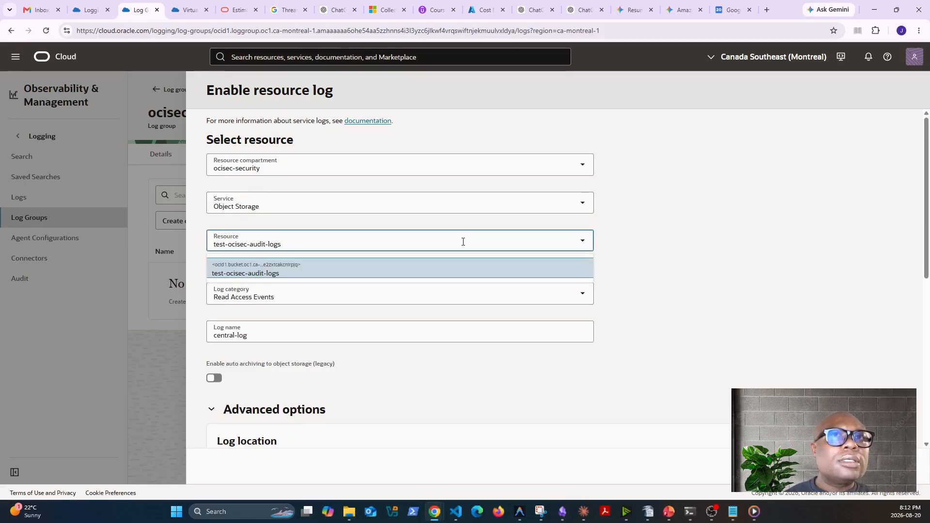
click(774, 379)
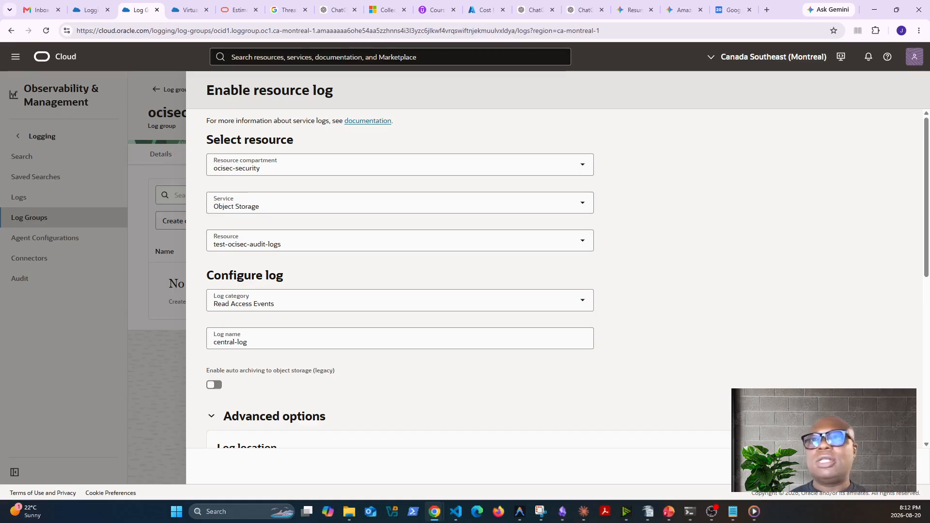
click(884, 467)
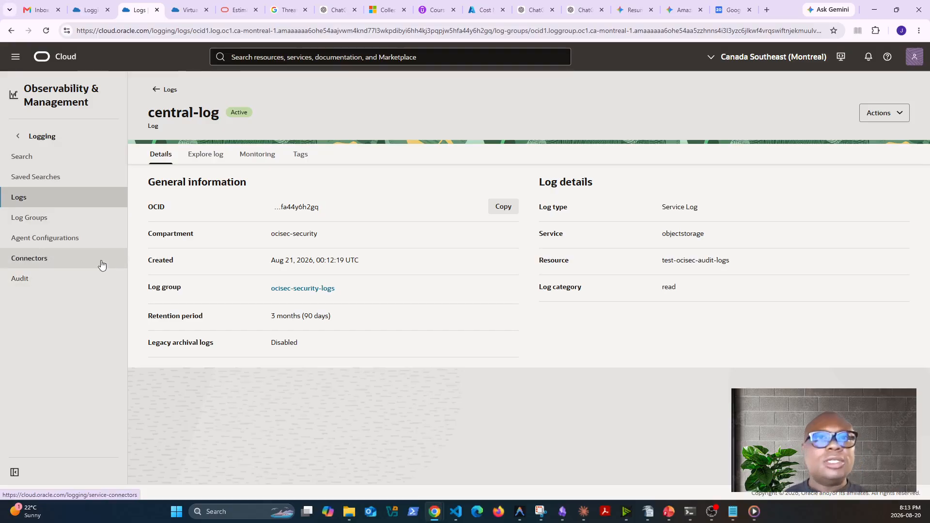
Start creating a new connector in Logging and name it ocisec-siem-export
click(27, 264)
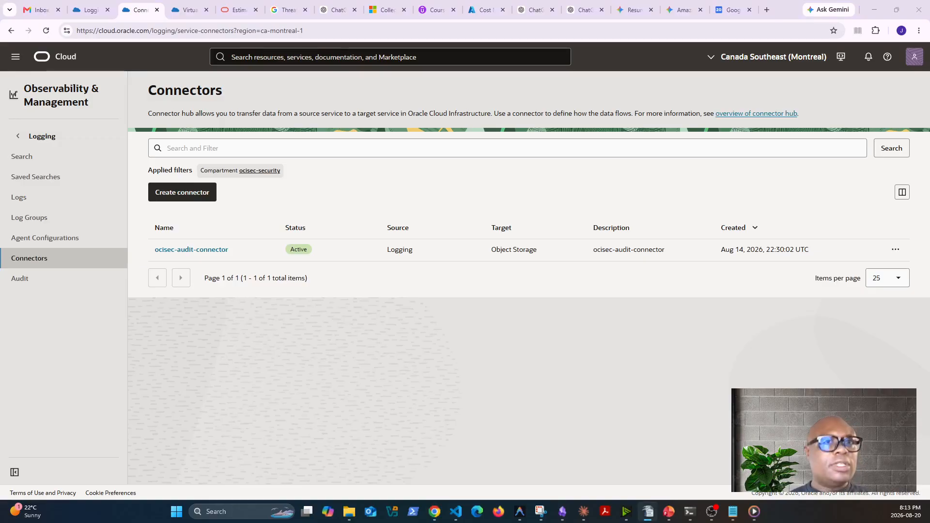
click(189, 196)
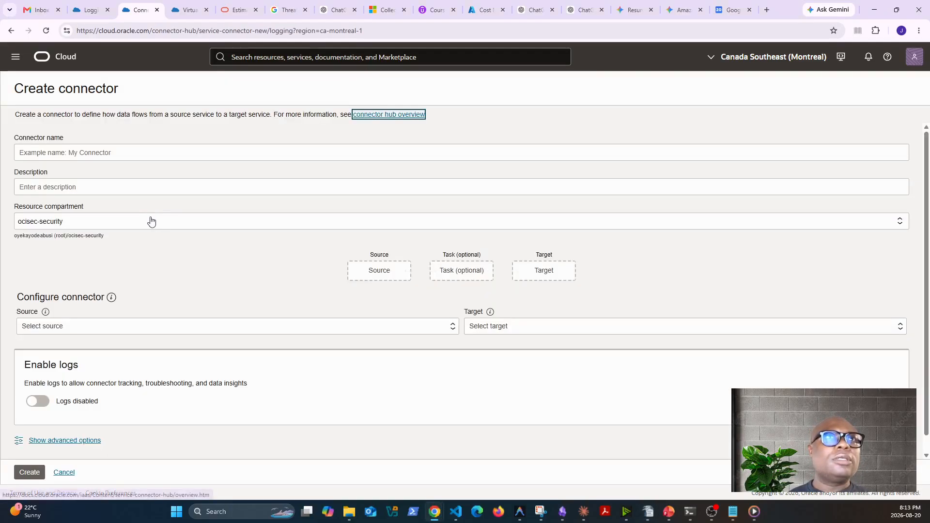
click(86, 151)
text(151. oci-sec-siem-export)
click(36, 152)
key(BackSpace)
key(BackSpace)
key(BackSpace)
key(BackSpace)
key(BackSpace)
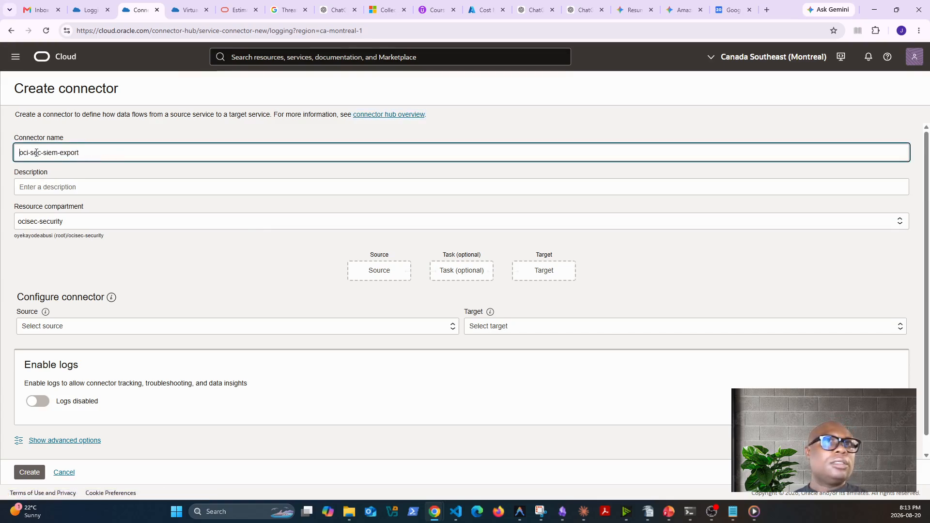
click(31, 153)
key(BackSpace)
key(Tab)
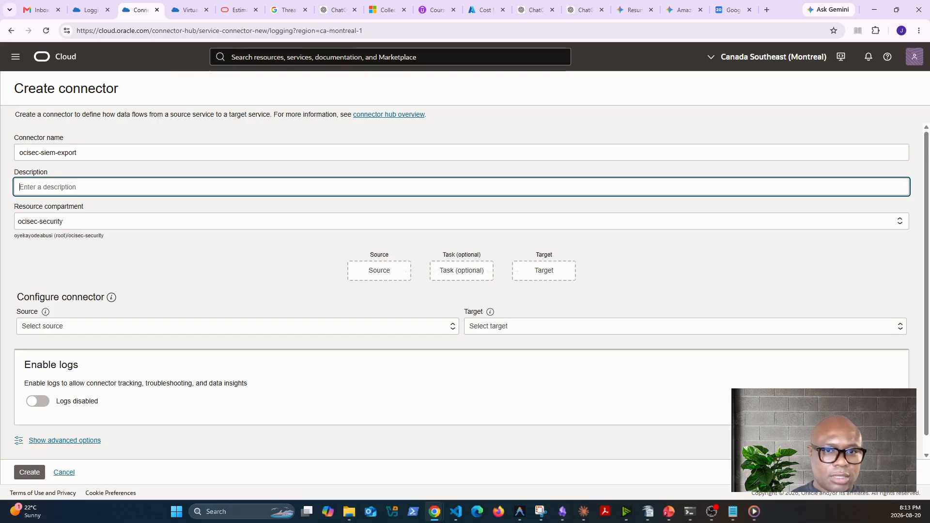
Set the connector's description to "all logs in the group stream to the target"
key(alt+Tab)
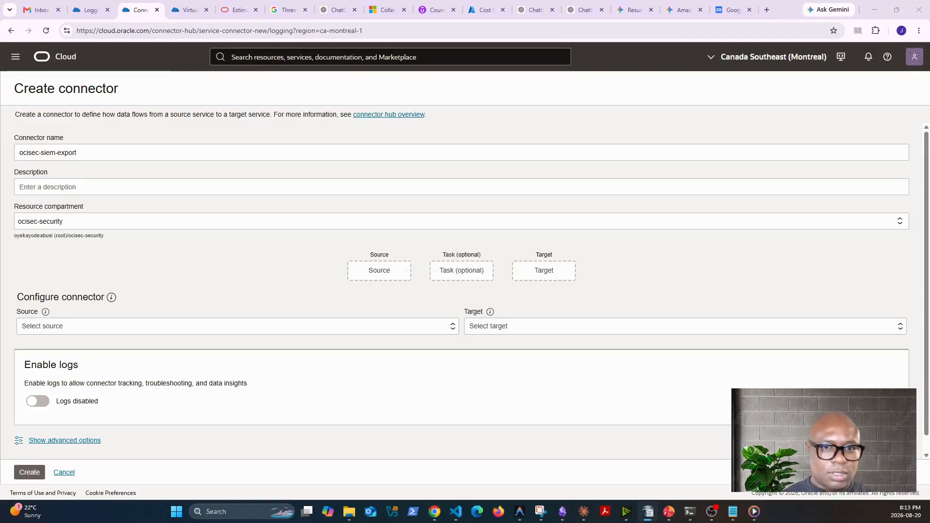
click(101, 187)
text(Yes, 7 logs in the group stream to the target)
click(41, 188)
key(BackSpace)
key(BackSpace)
key(BackSpace)
key(BackSpace)
key(BackSpace)
key(BackSpace)
key(BackSpace)
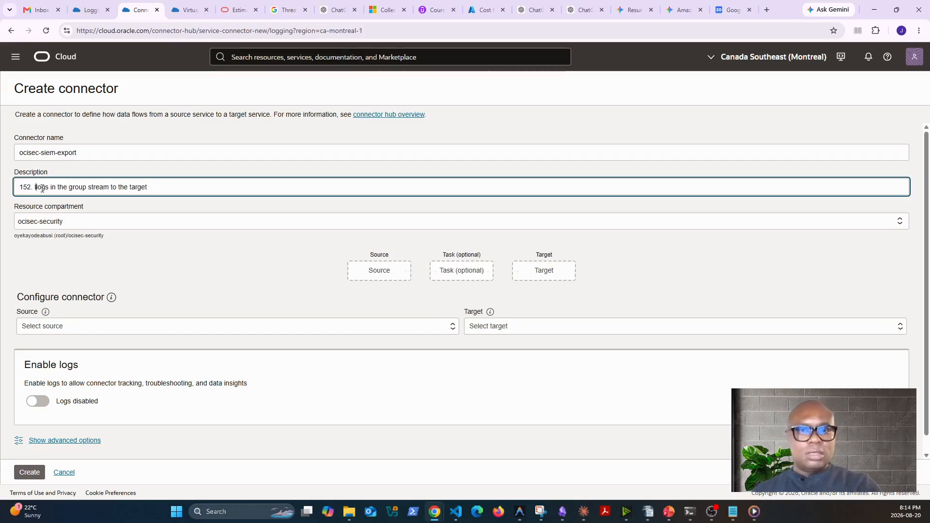
text(all)
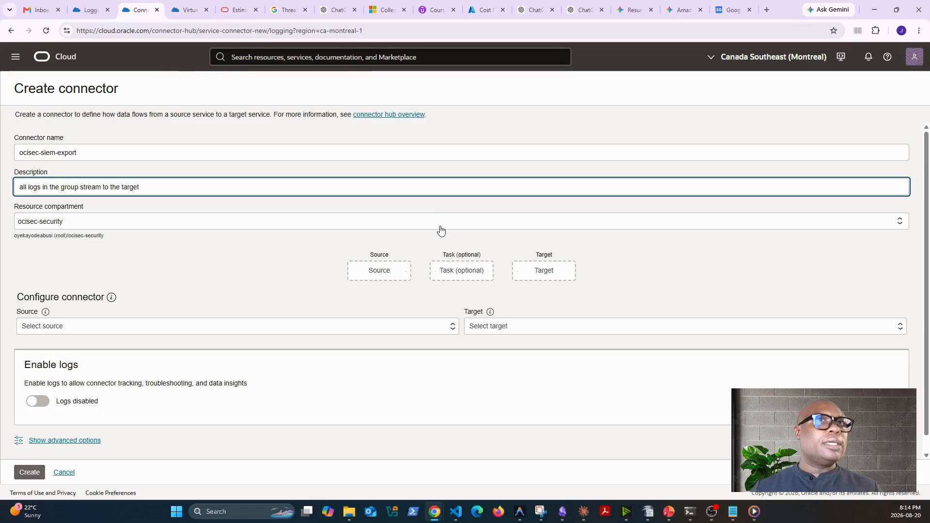
Set the connector's source to Logging and its target to Object Storage
scroll(199, 346, down, 1)
click(213, 316)
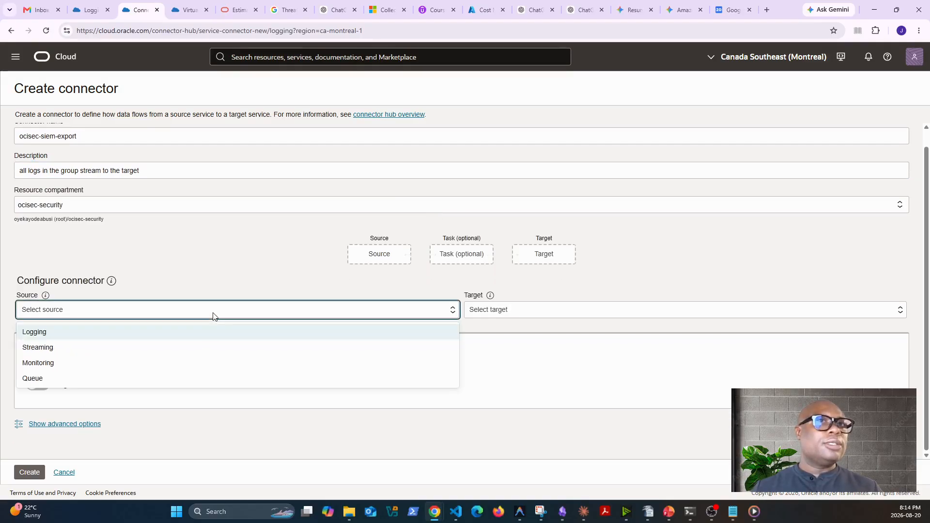
click(118, 338)
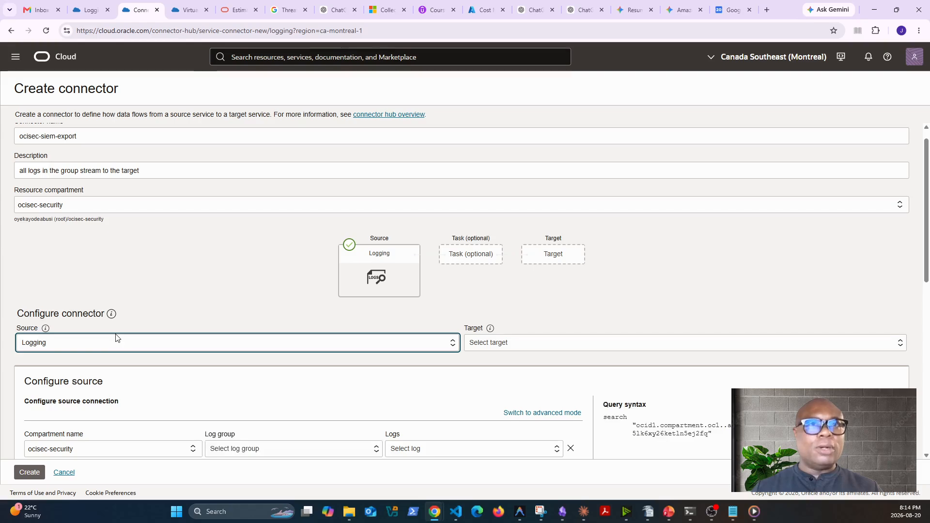
click(565, 349)
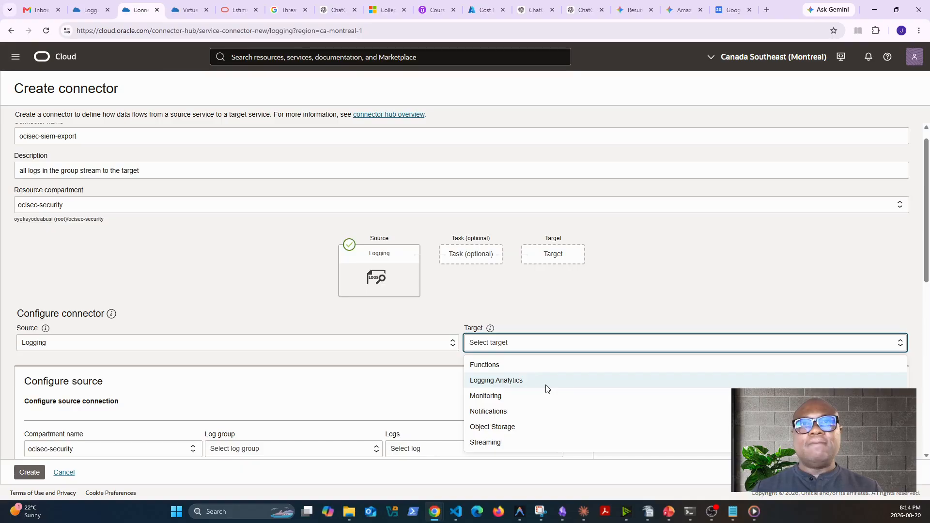
click(511, 430)
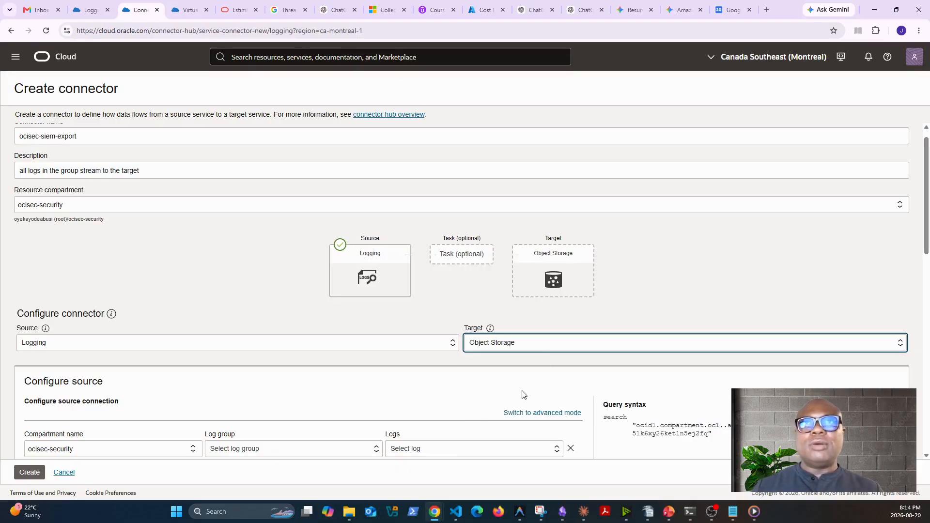
Set the source connection to the ocisec-security-logs log group and its central-log log in the ocisec-security compartment
scroll(328, 417, down, 3)
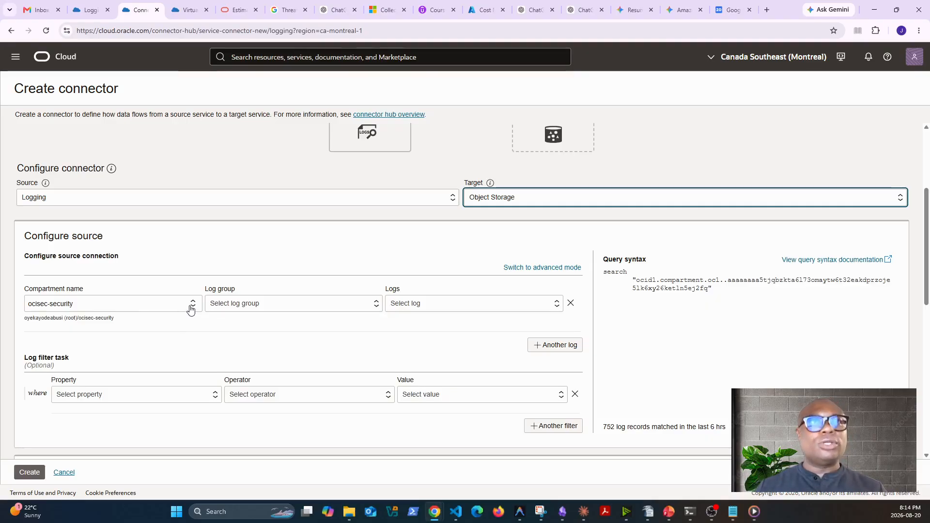
click(162, 306)
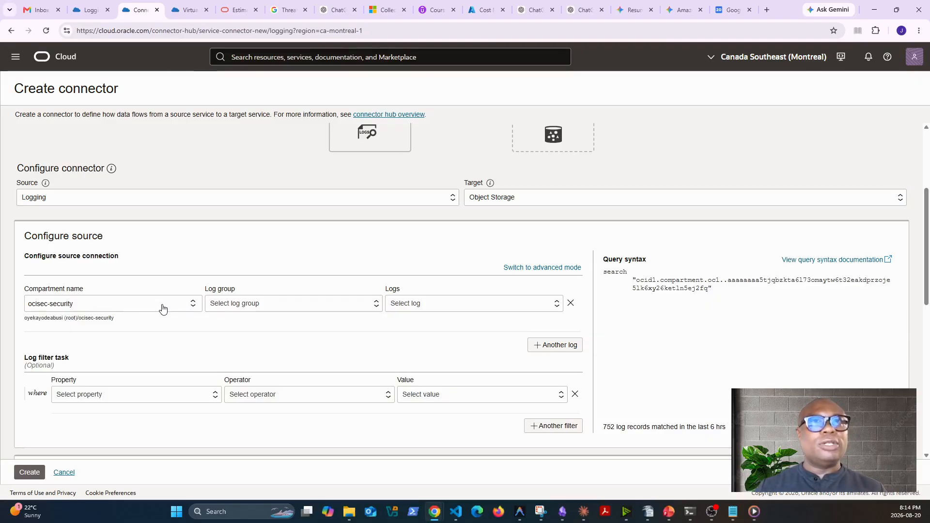
click(163, 308)
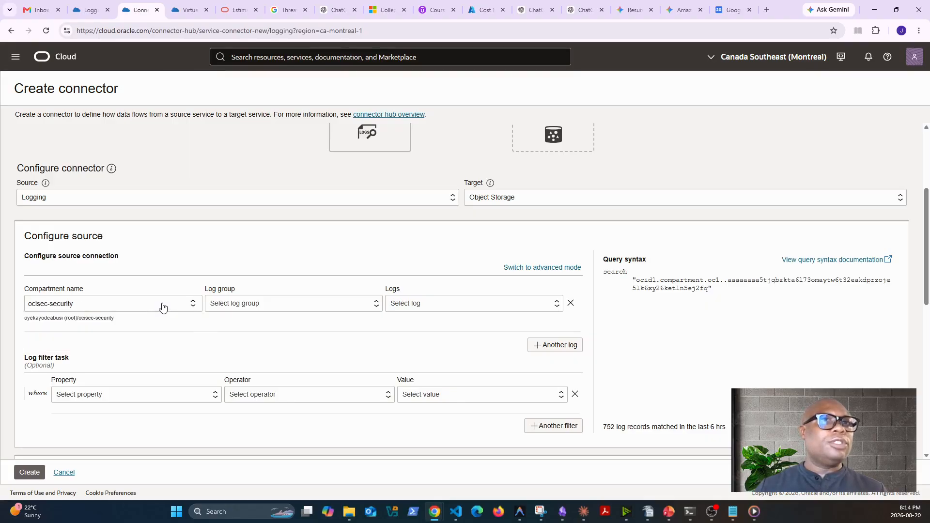
click(306, 309)
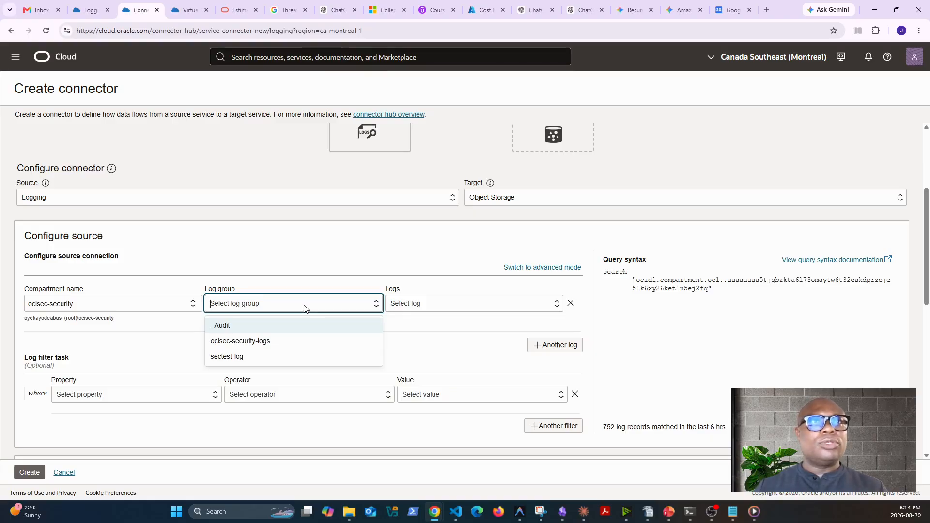
click(254, 342)
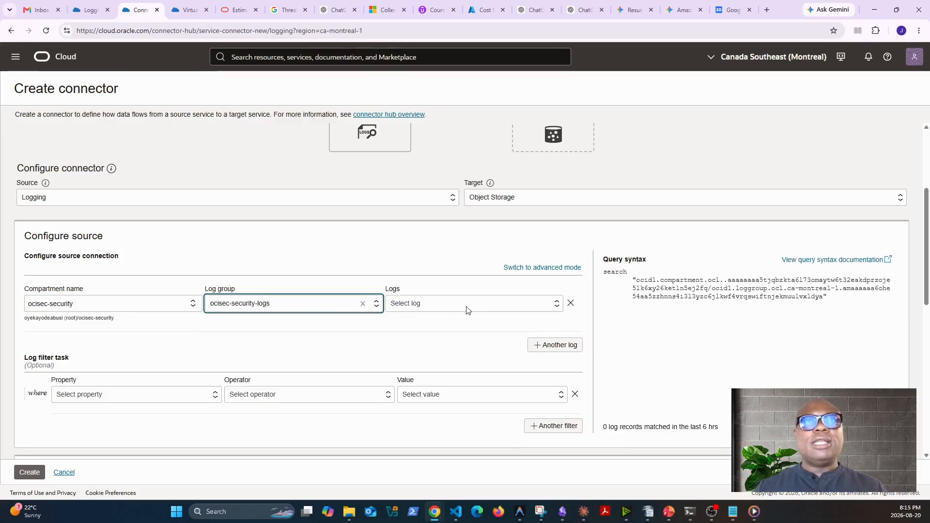
click(466, 310)
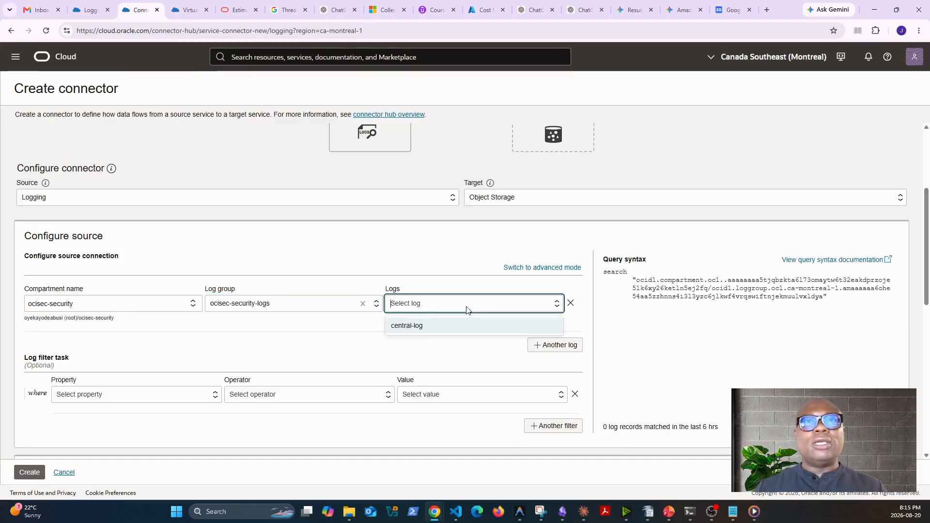
click(414, 328)
scroll(385, 351, down, 3)
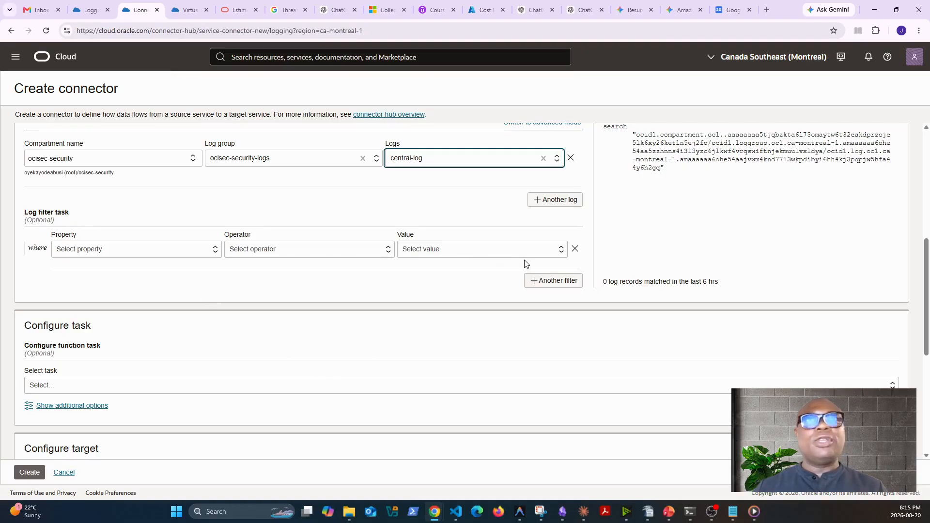
scroll(495, 303, up, 1)
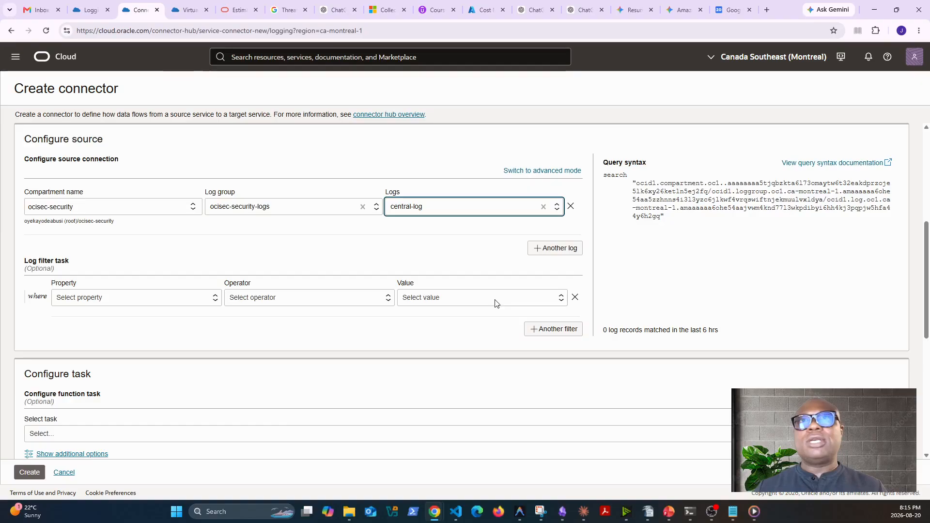
click(199, 303)
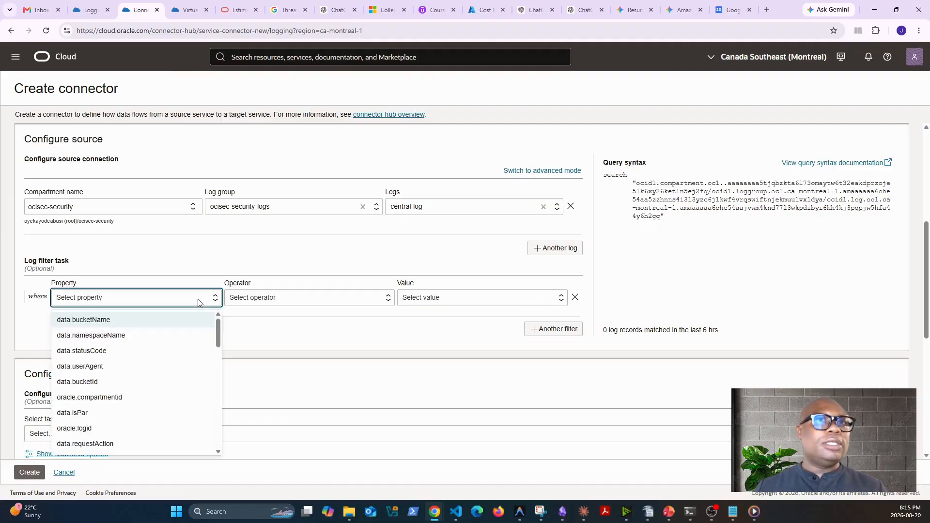
click(98, 323)
click(290, 300)
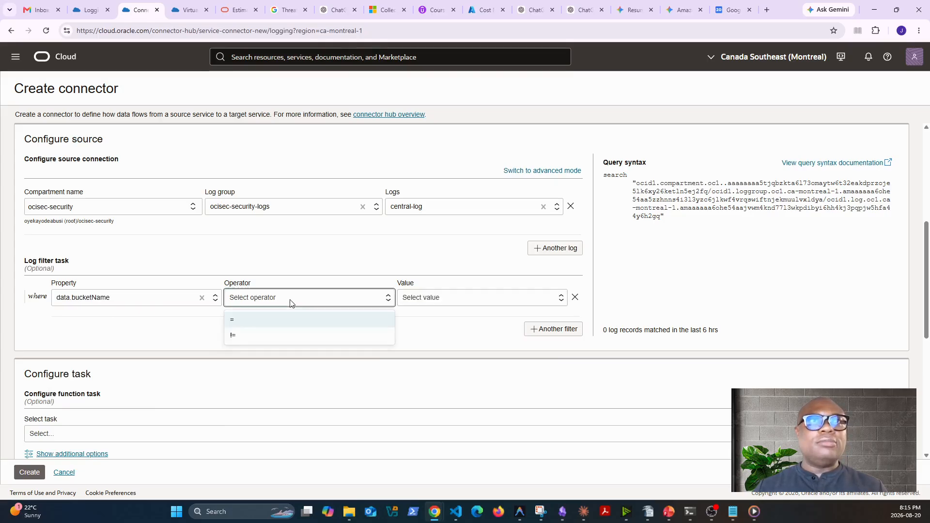
click(248, 326)
click(459, 302)
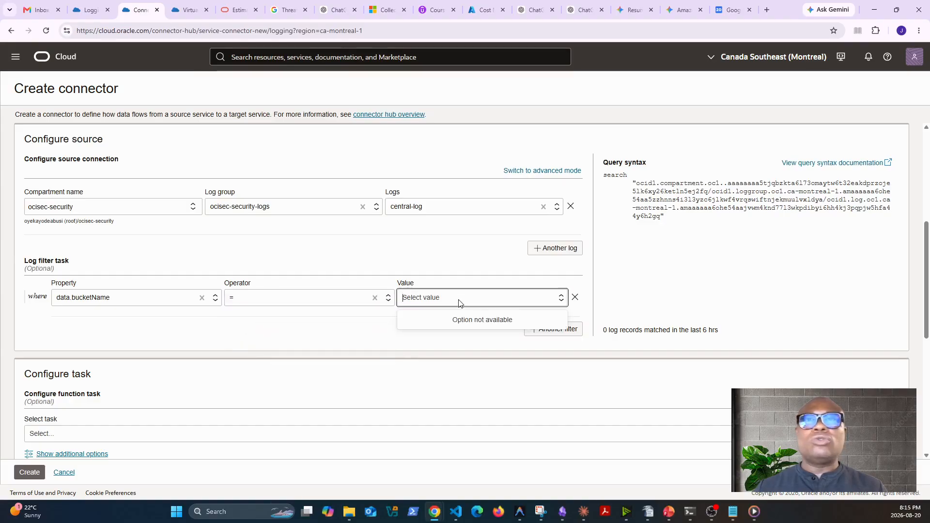
click(358, 302)
click(241, 336)
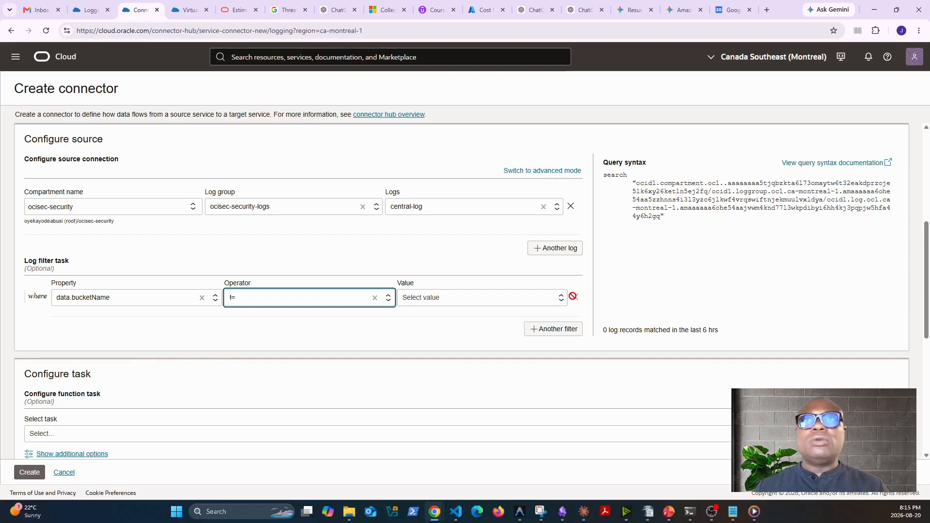
click(116, 300)
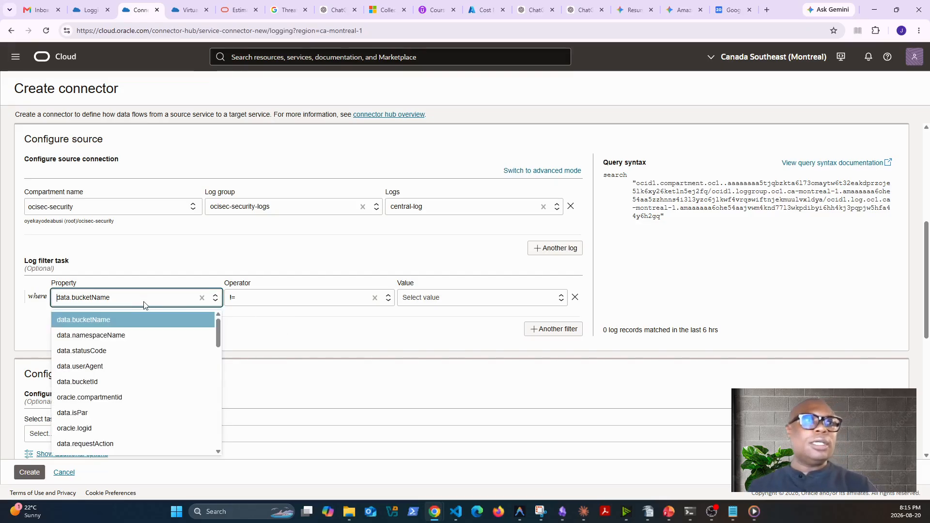
key(BackSpace)
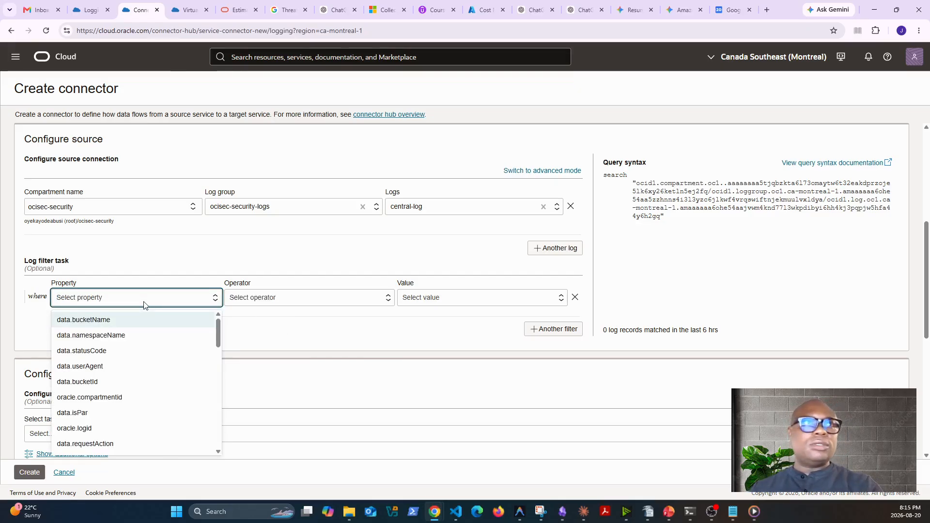
click(359, 305)
key(Escape)
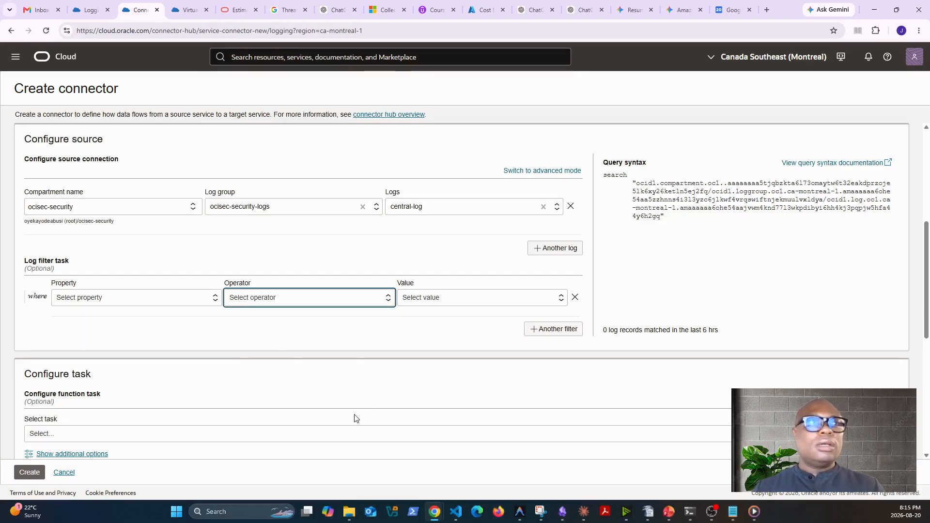
Check the optional function task choices, and select test-ocisec-audit-logs as the target bucket in the ocisec-security compartment
scroll(353, 416, down, 4)
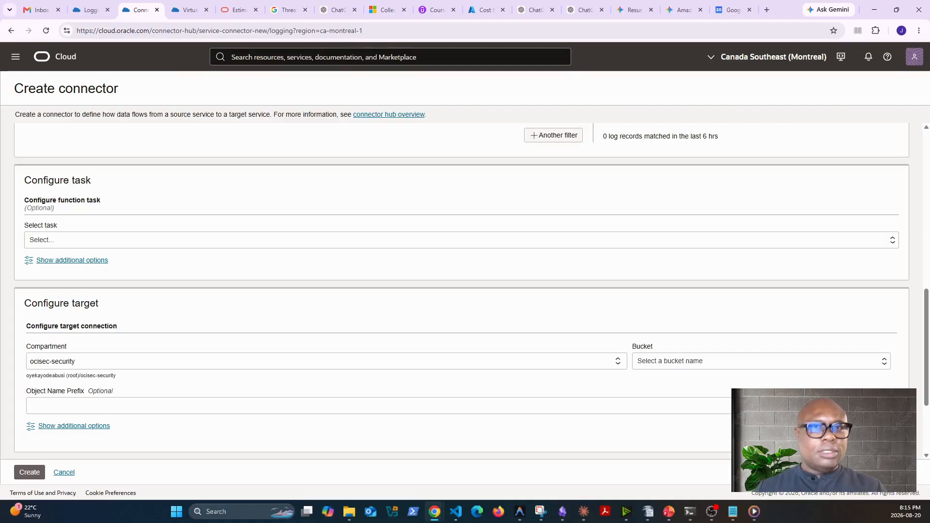
click(243, 242)
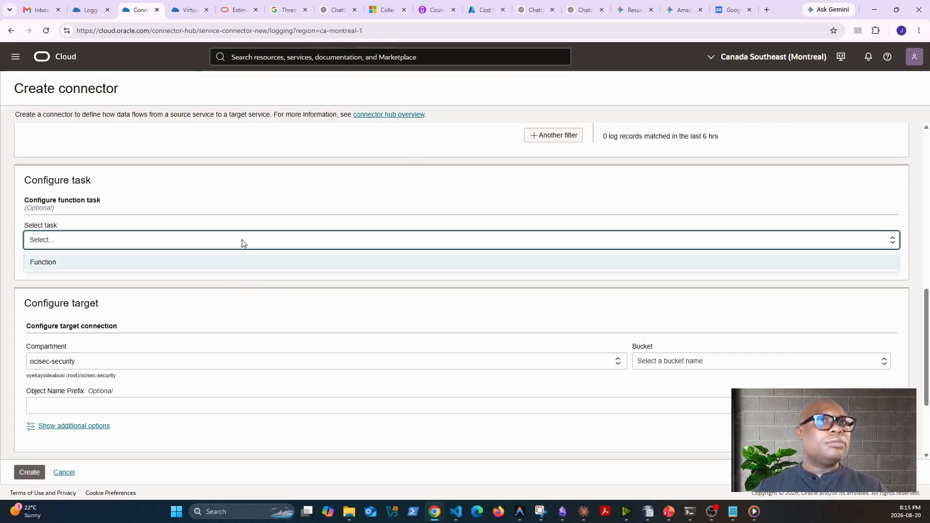
click(245, 243)
scroll(340, 386, down, 1)
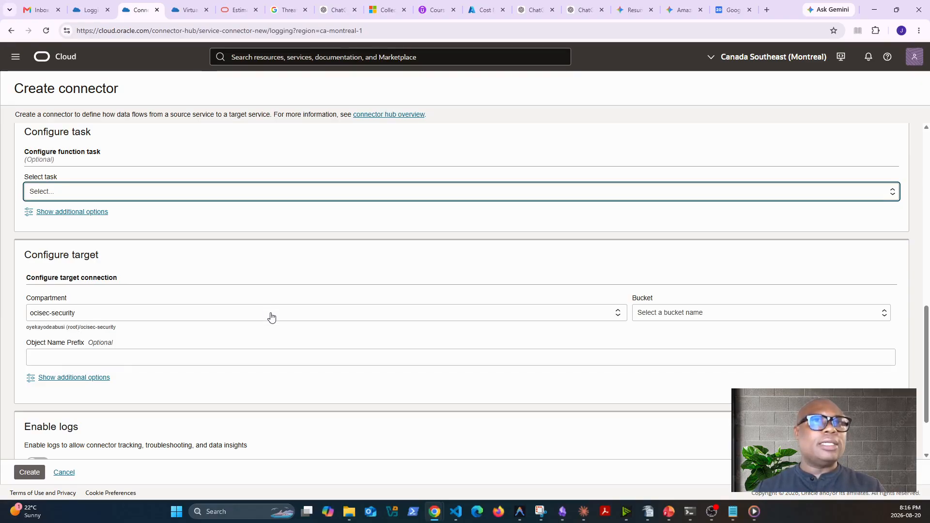
click(447, 319)
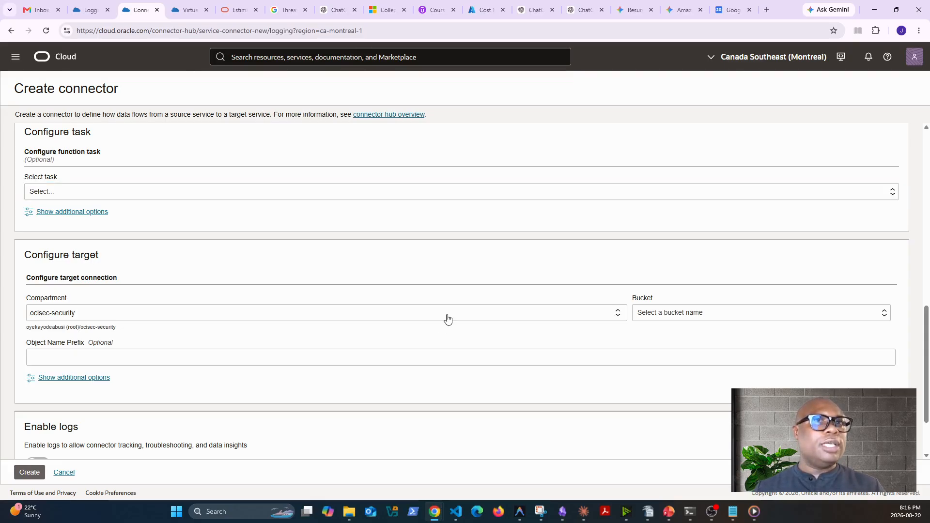
click(364, 348)
click(664, 314)
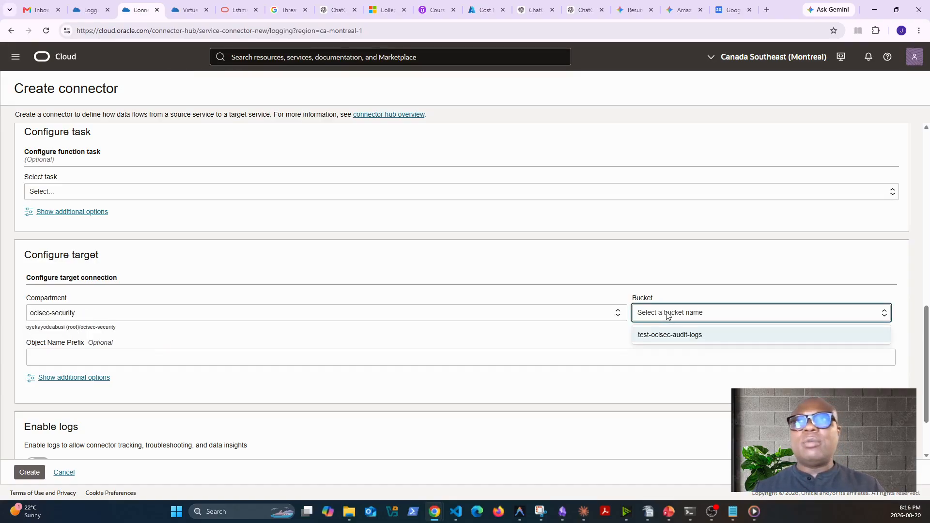
click(680, 338)
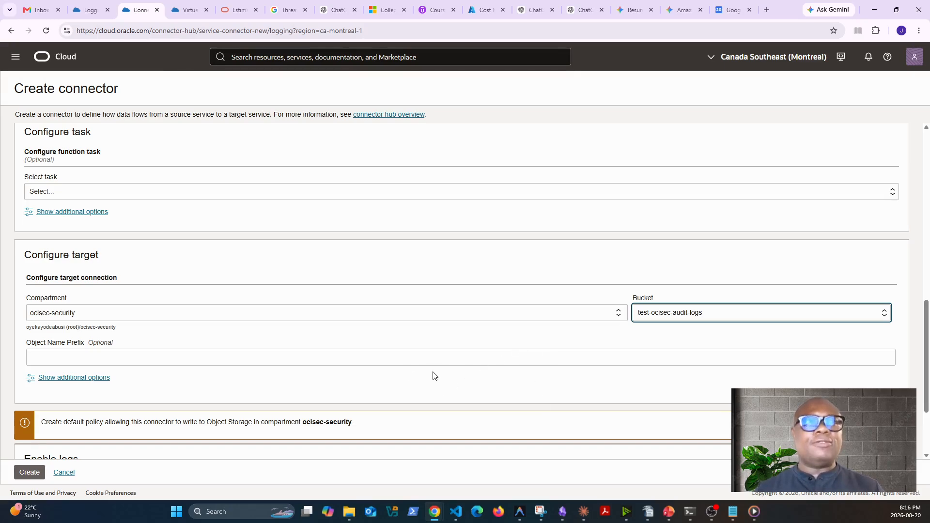
Change the target compartment to the root compartment and select the ocisec-audit-logs bucket
scroll(481, 365, down, 2)
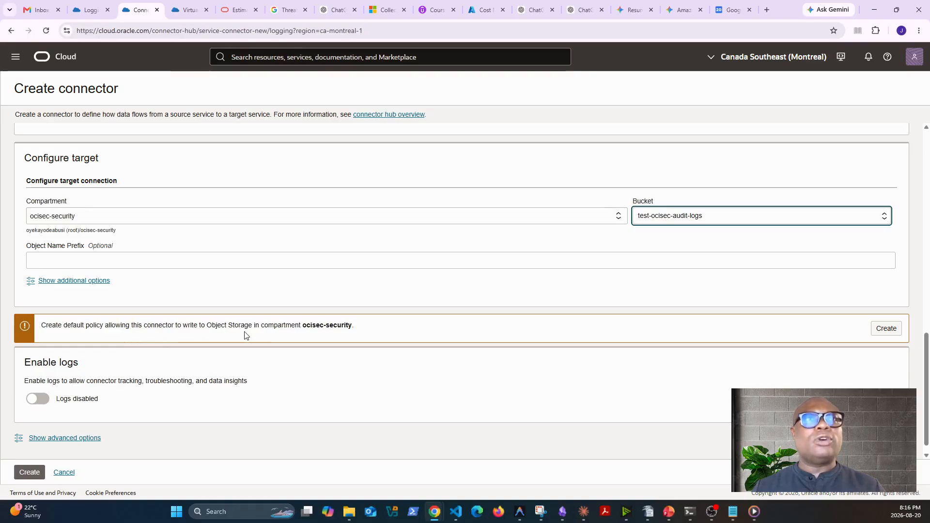
click(696, 221)
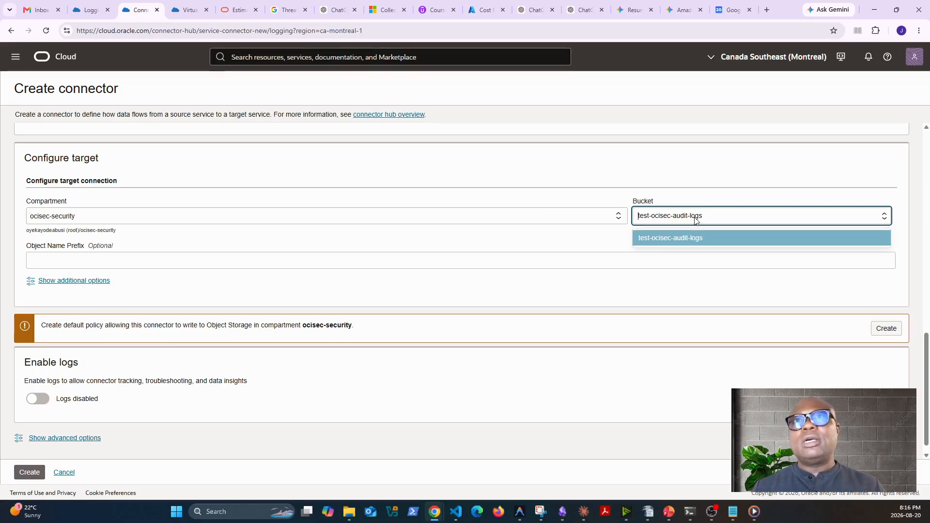
click(240, 217)
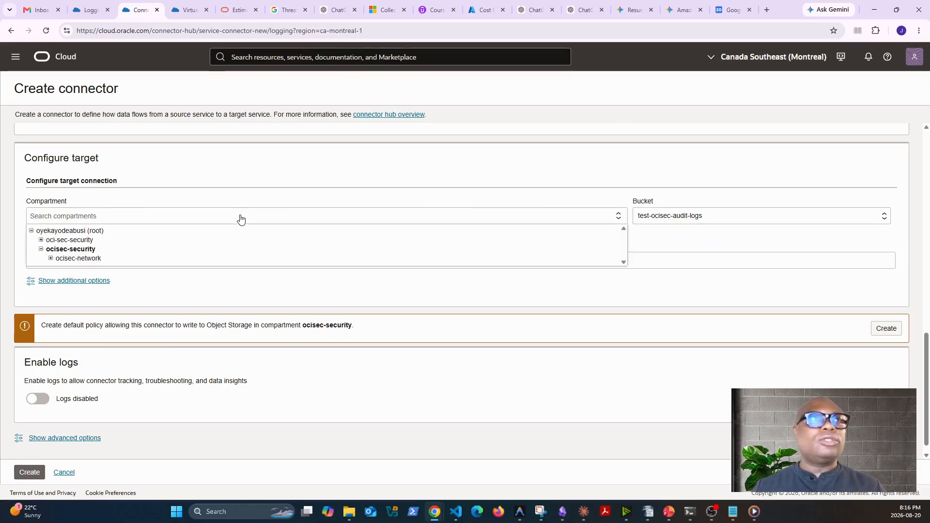
click(99, 232)
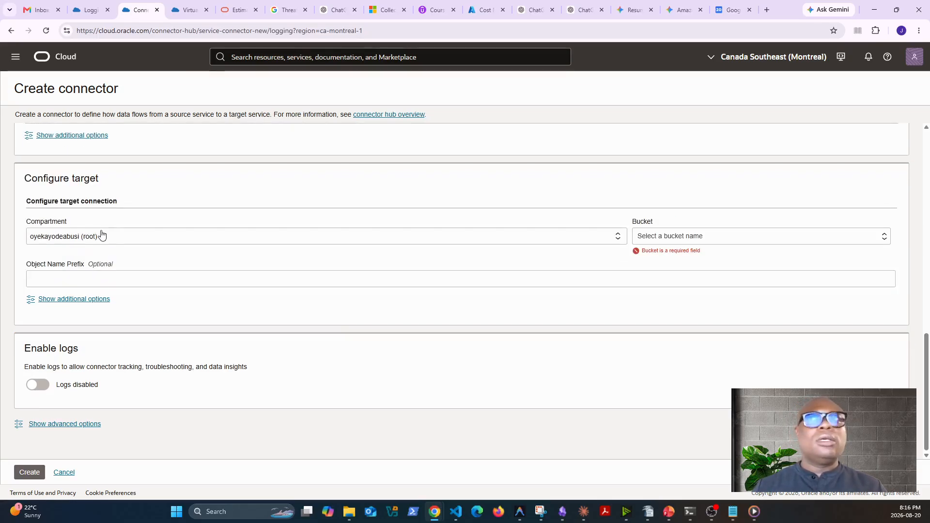
click(795, 241)
click(687, 260)
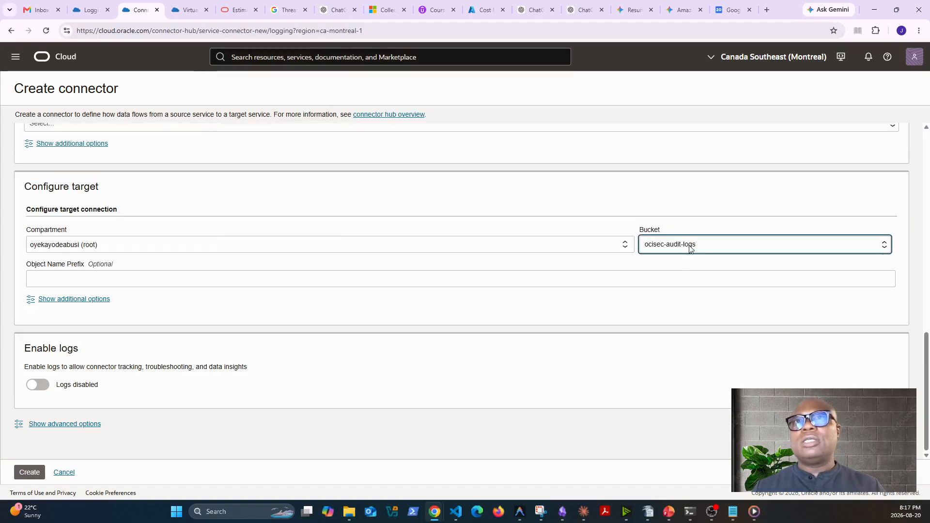
Switch the target connection back to the ocisec-security compartment with the test-ocisec-audit-logs bucket
click(241, 249)
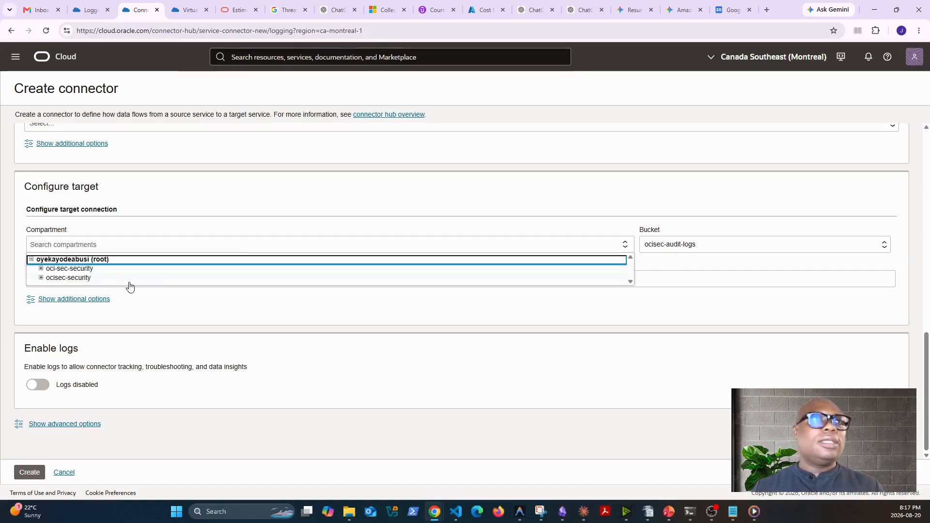
click(50, 279)
click(696, 238)
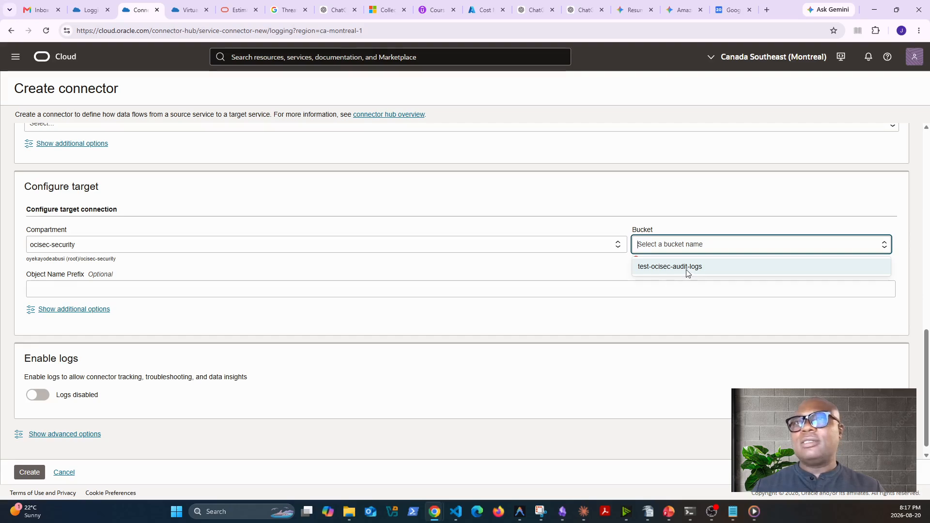
click(688, 273)
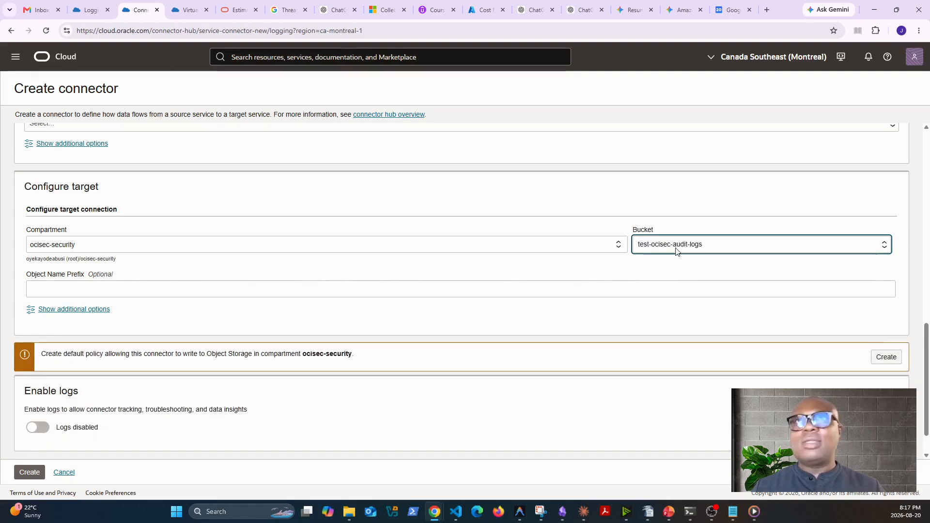
Check which buckets the root compartment offers, and reselect ocisec-security with test-ocisec-audit-logs as the connector's target
click(322, 246)
click(200, 259)
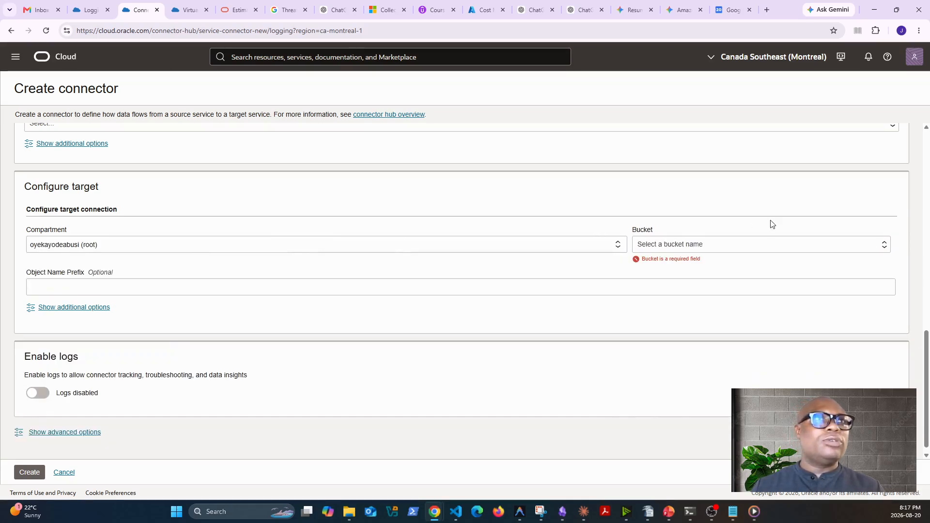
click(744, 244)
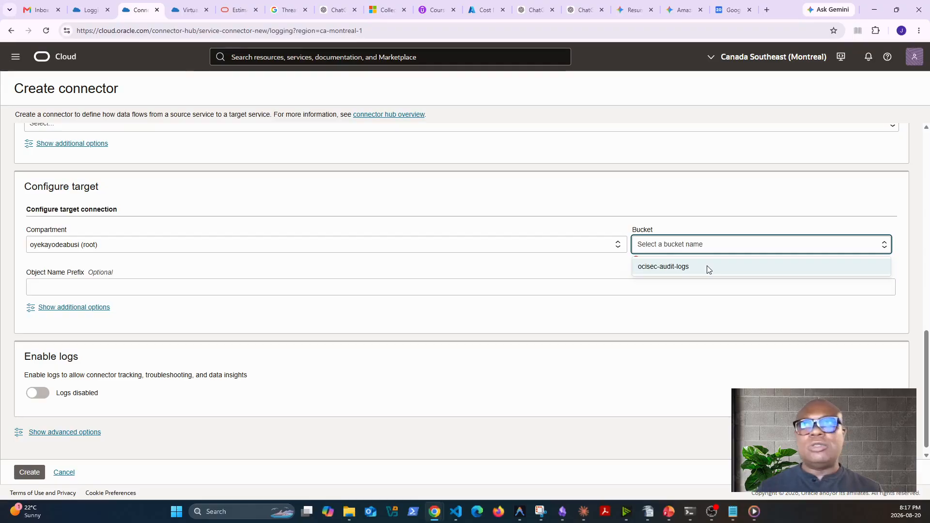
click(280, 248)
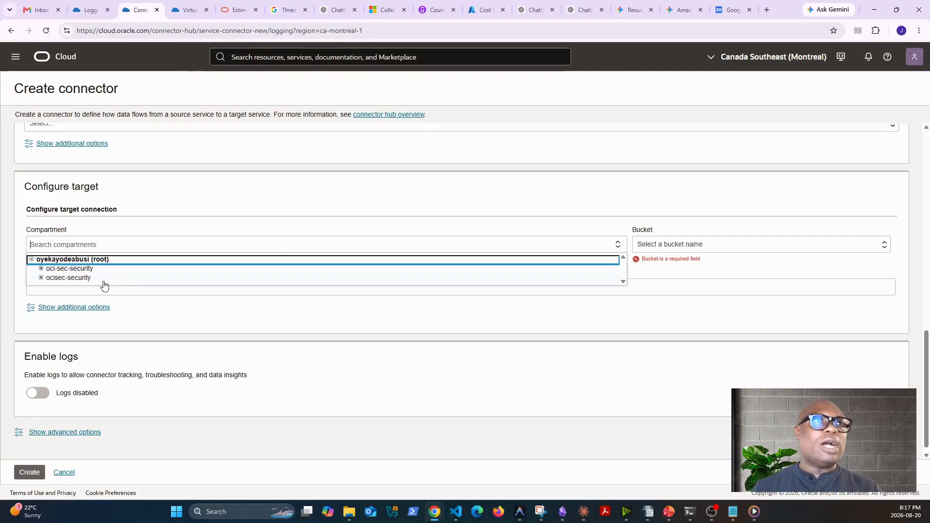
click(75, 278)
click(722, 244)
click(695, 268)
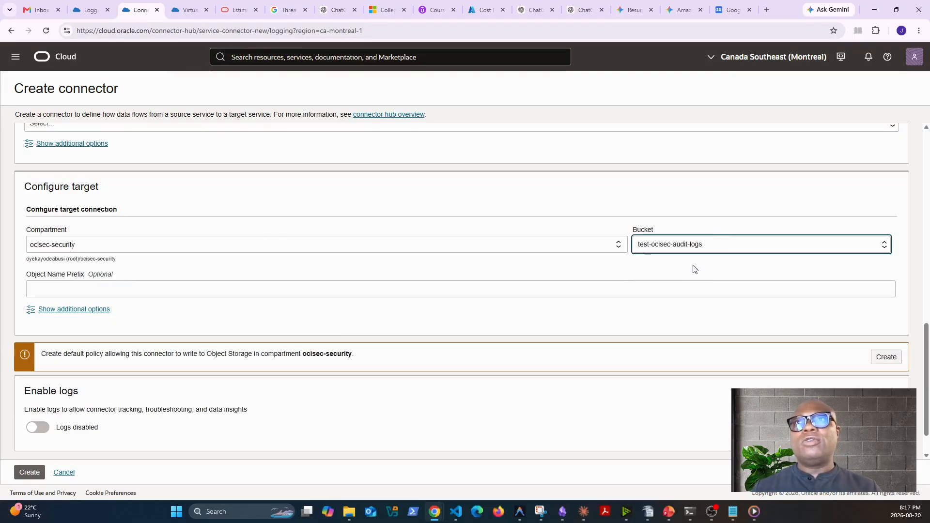
Set the connector's target to the root compartment with the ocisec-audit-logs bucket
click(327, 246)
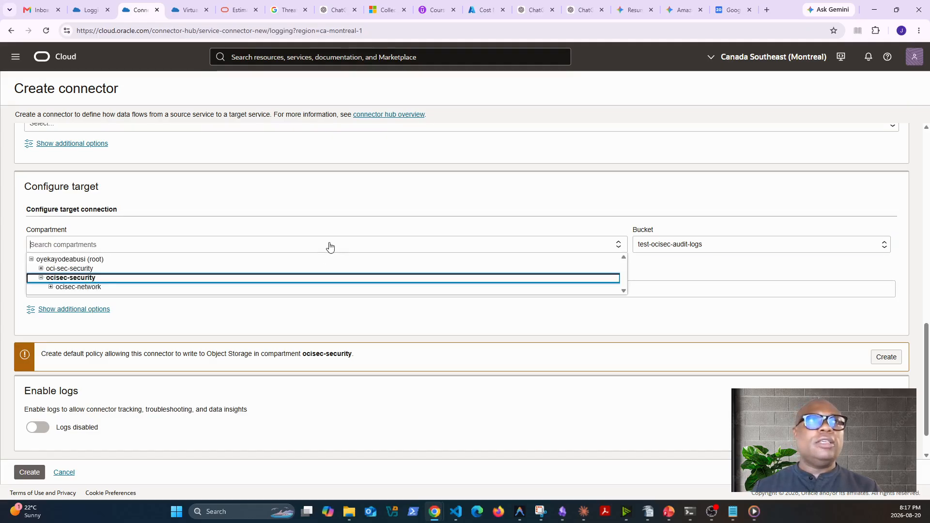
click(168, 261)
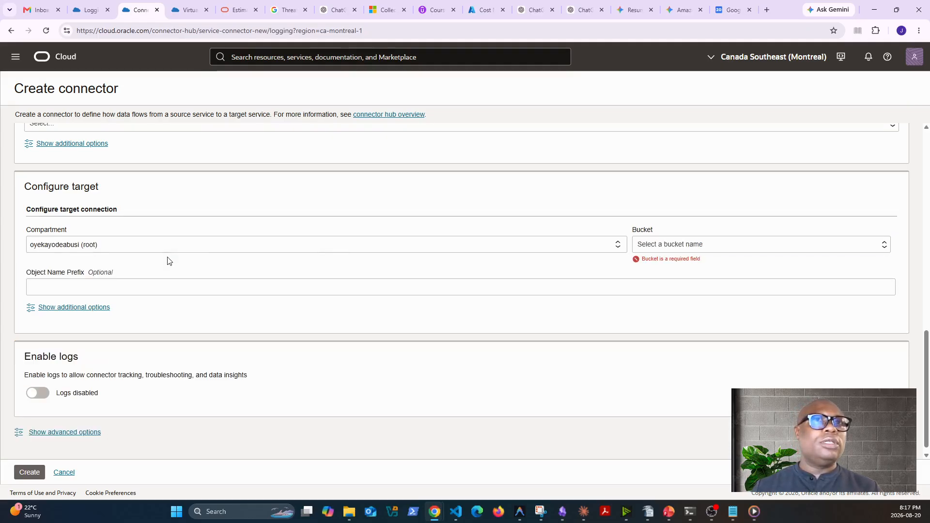
click(735, 245)
click(687, 267)
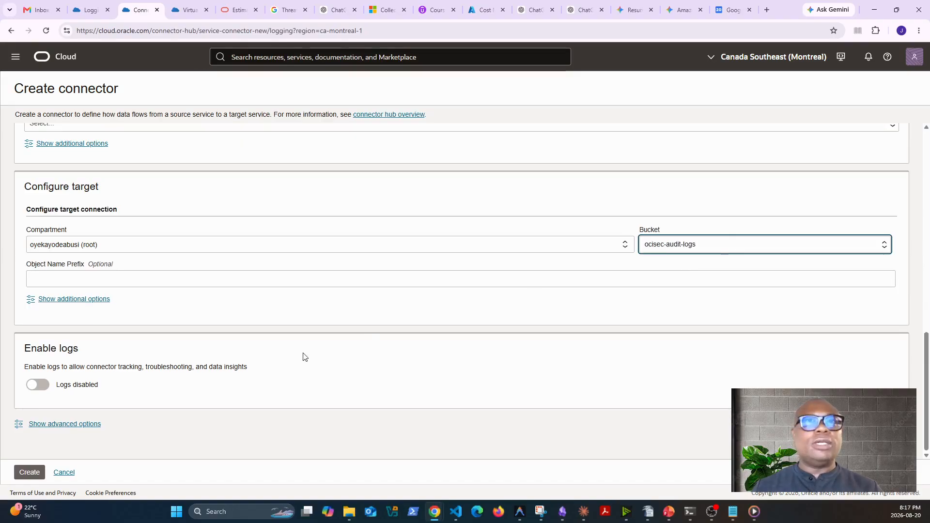
Check the tag namespace choices in the connector's advanced options, leaving the tags empty
click(43, 426)
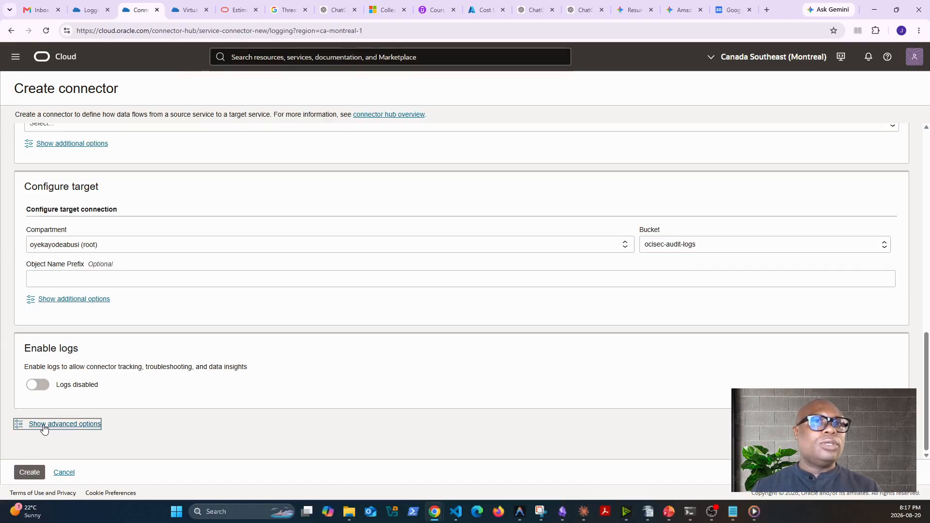
scroll(248, 427, down, 2)
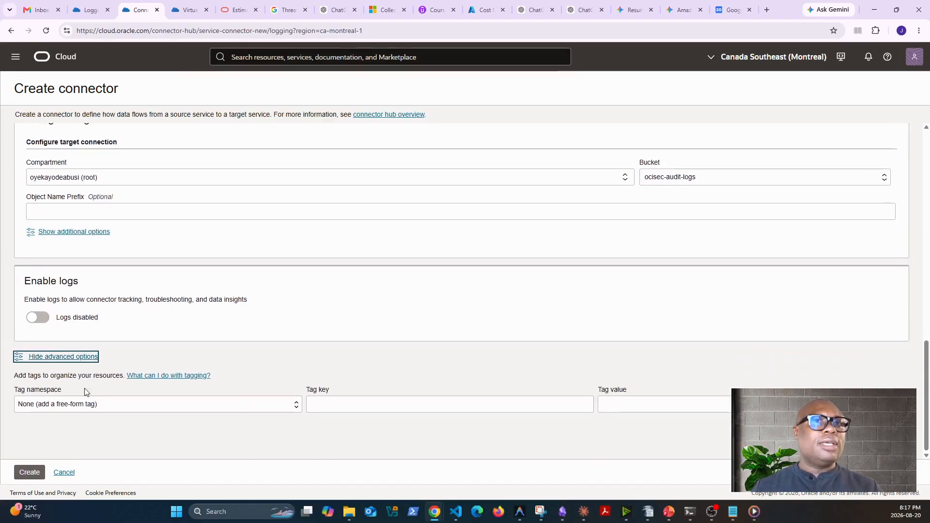
click(166, 410)
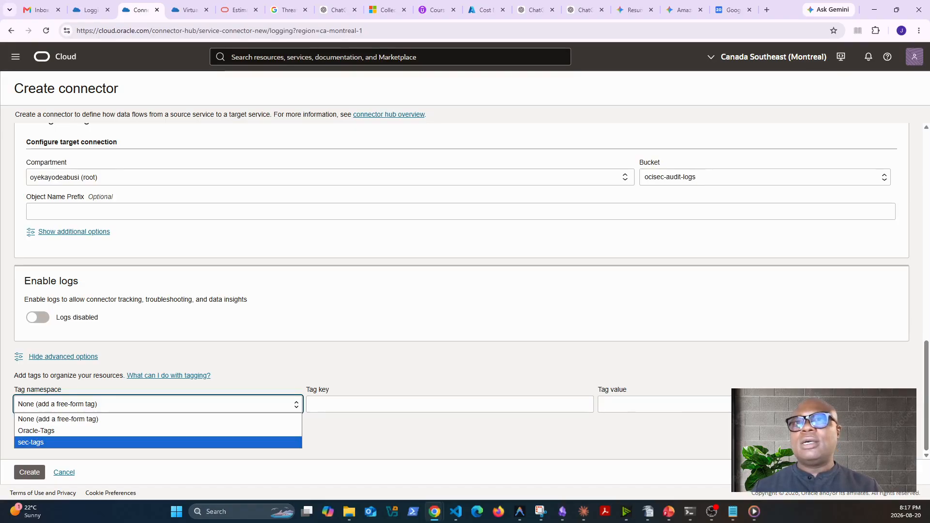
key(Escape)
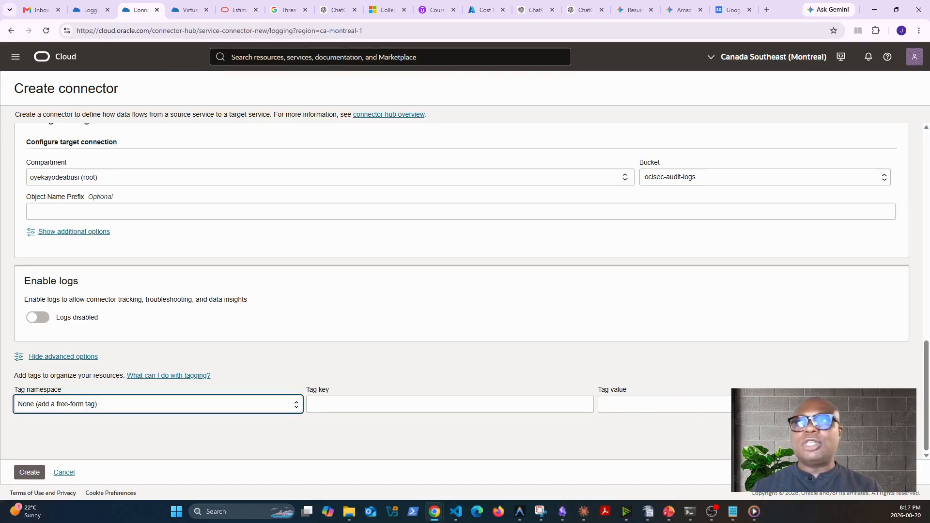
click(66, 360)
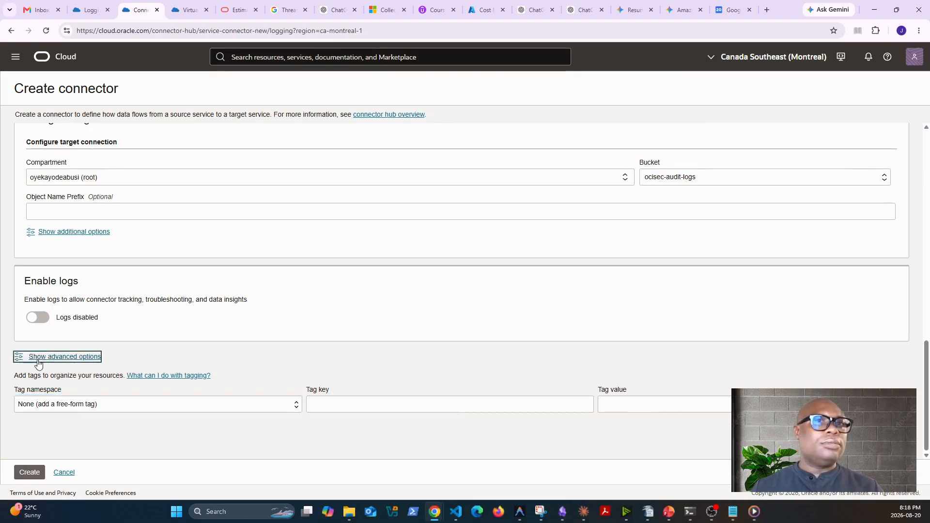
scroll(226, 357, up, 3)
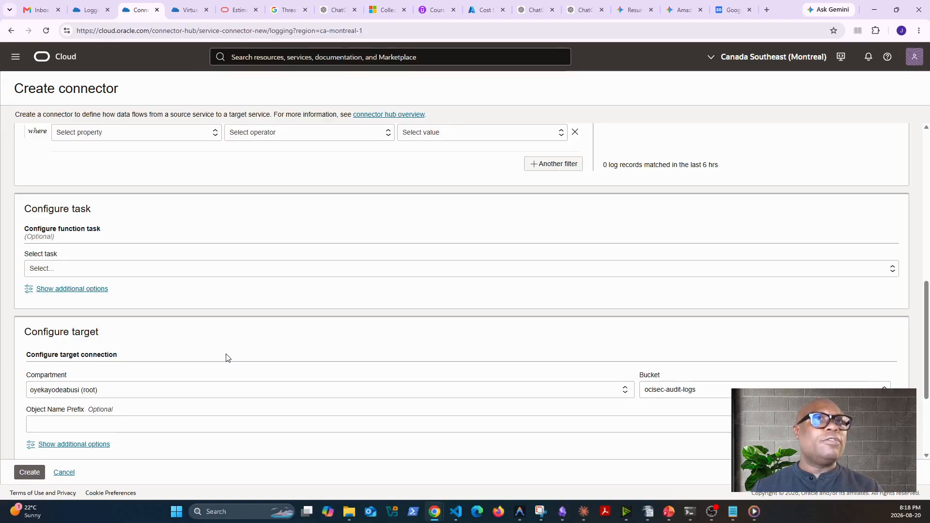
Switch the target compartment to ocisec-security and back to root, and reselect the ocisec-audit-logs bucket
click(194, 393)
click(94, 421)
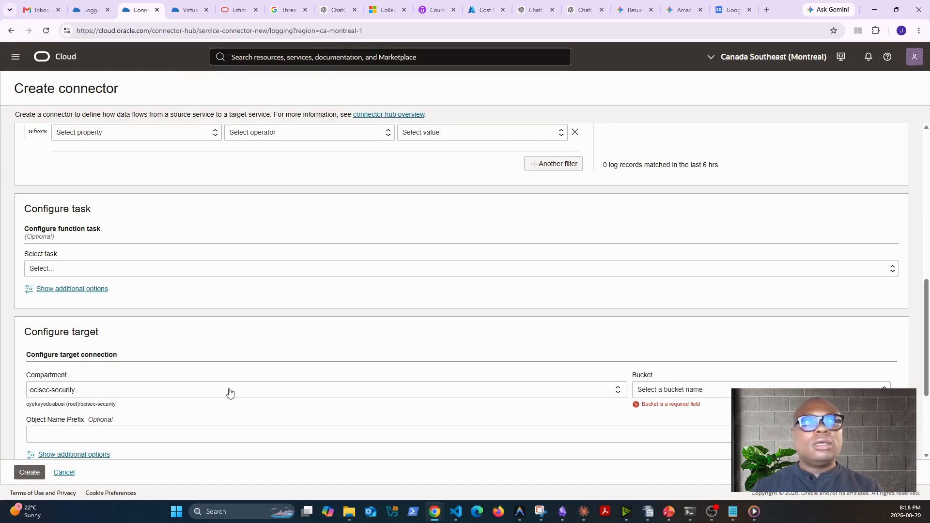
click(385, 391)
click(149, 405)
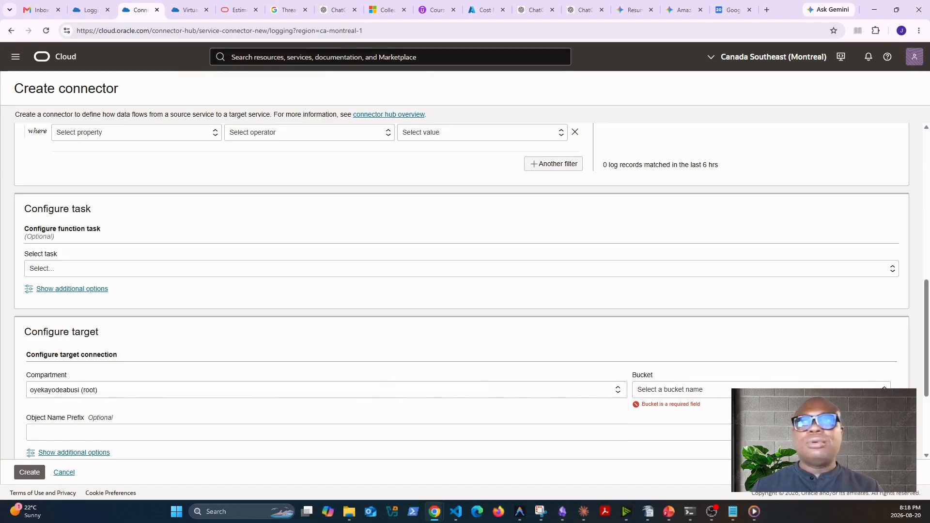
click(766, 391)
click(742, 406)
Submit the ocisec-siem-export connector for creation, review its name, source and target settings, and resubmit it
scroll(609, 407, down, 3)
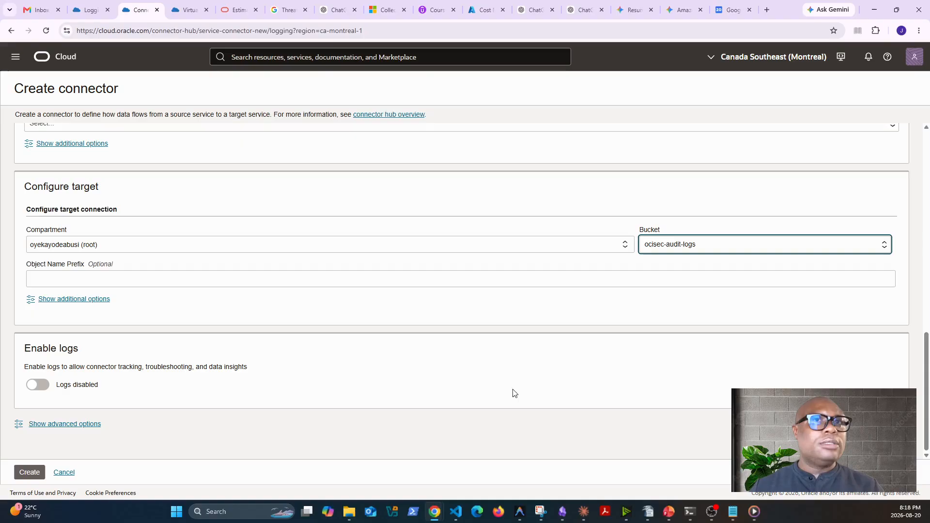
click(27, 477)
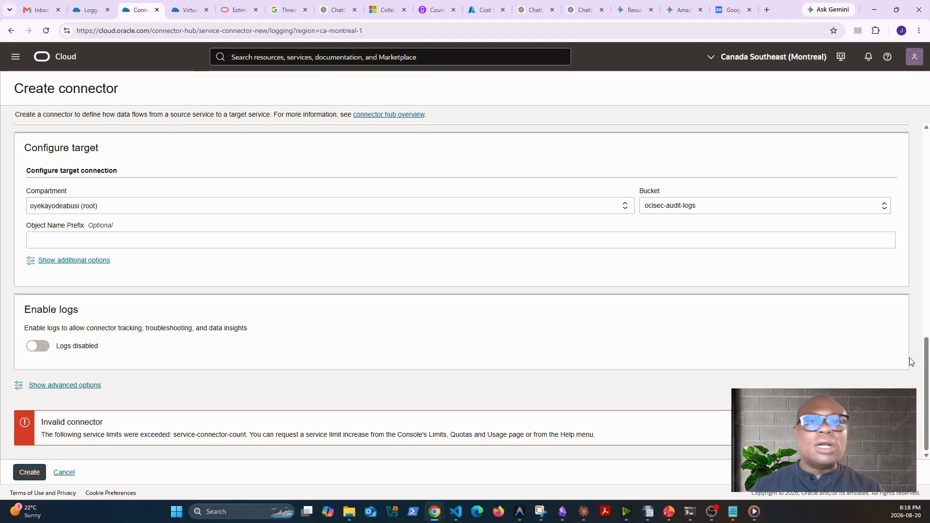
scroll(462, 291, up, 12)
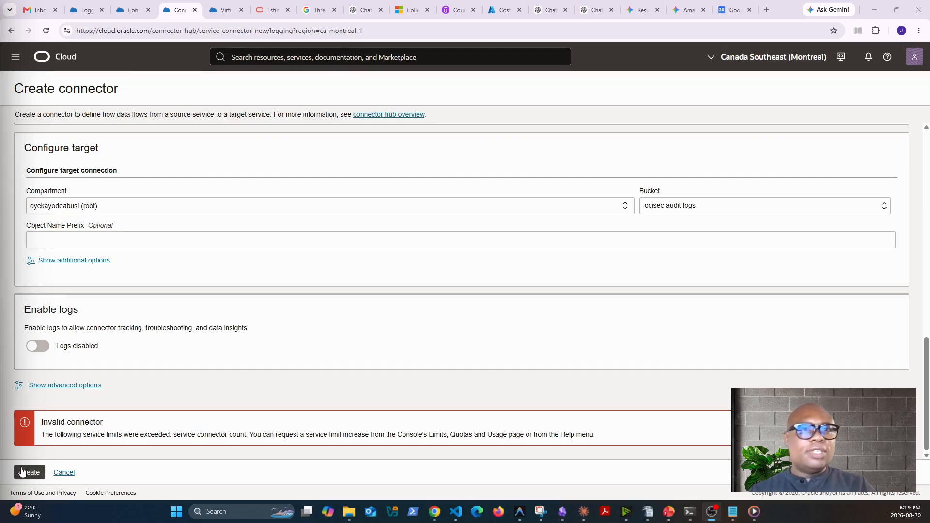
click(32, 474)
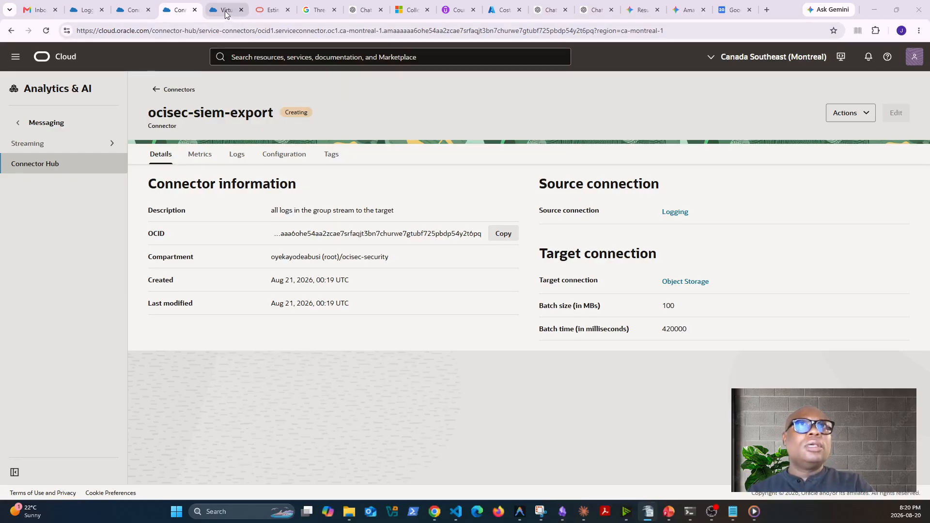
Check the new connector in the connectors list, look through the Observability & Management services, and view the Monitoring service metrics
click(133, 11)
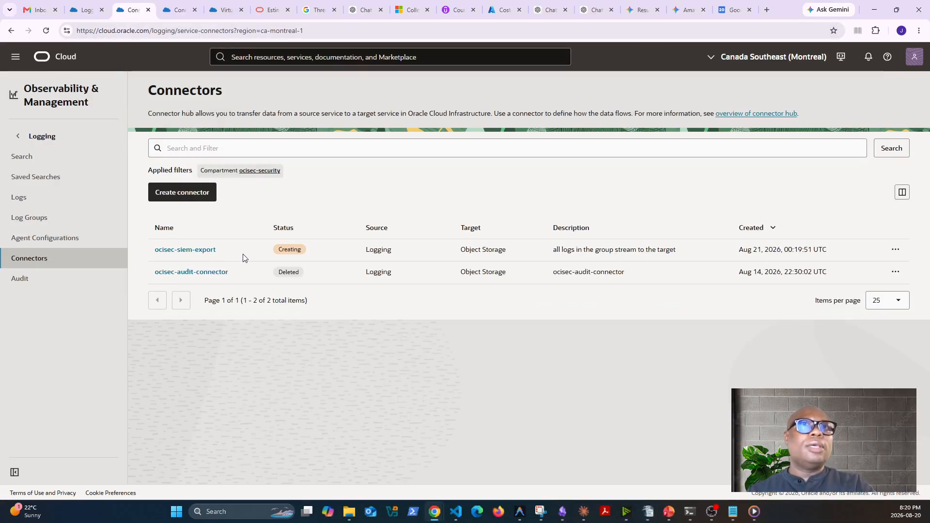
click(15, 57)
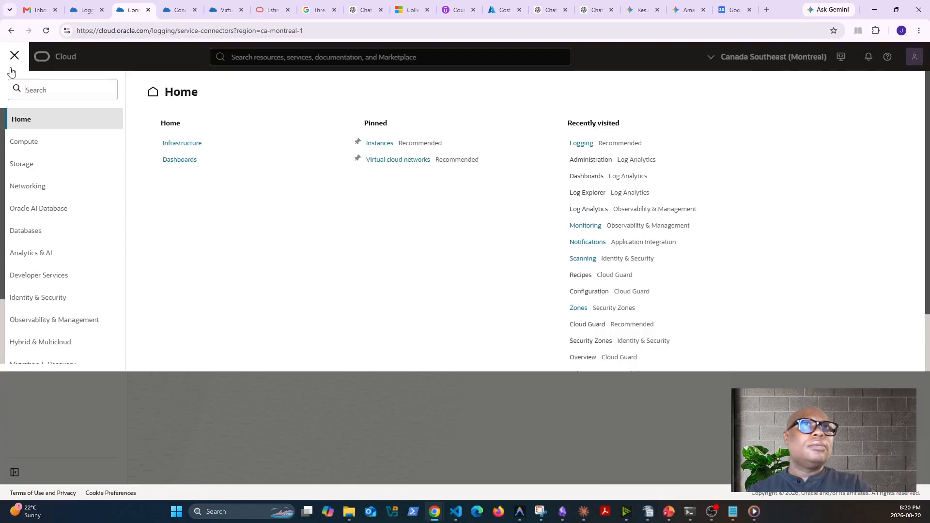
click(44, 324)
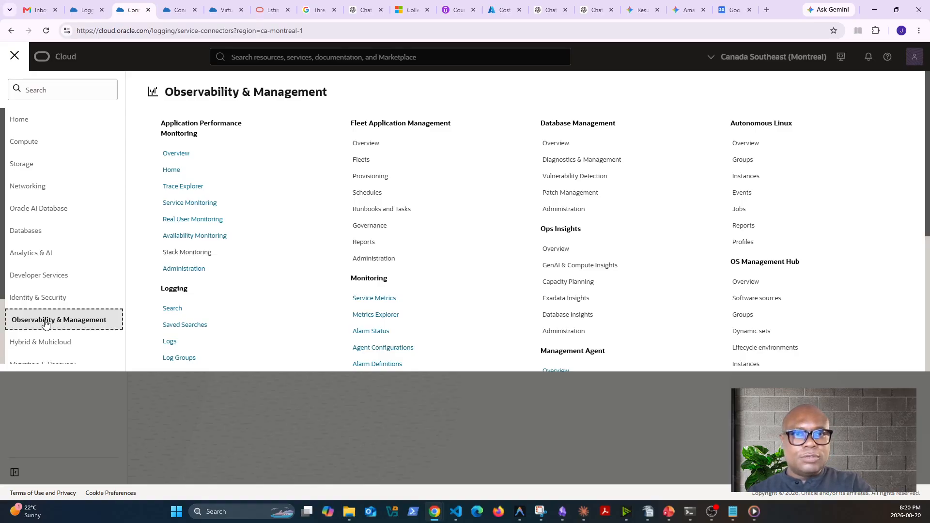
scroll(453, 322, down, 1)
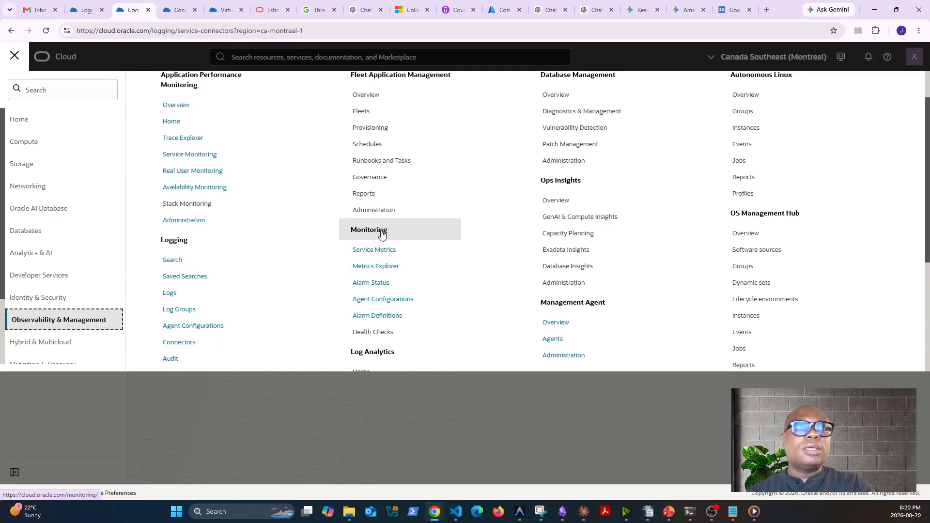
scroll(382, 234, down, 2)
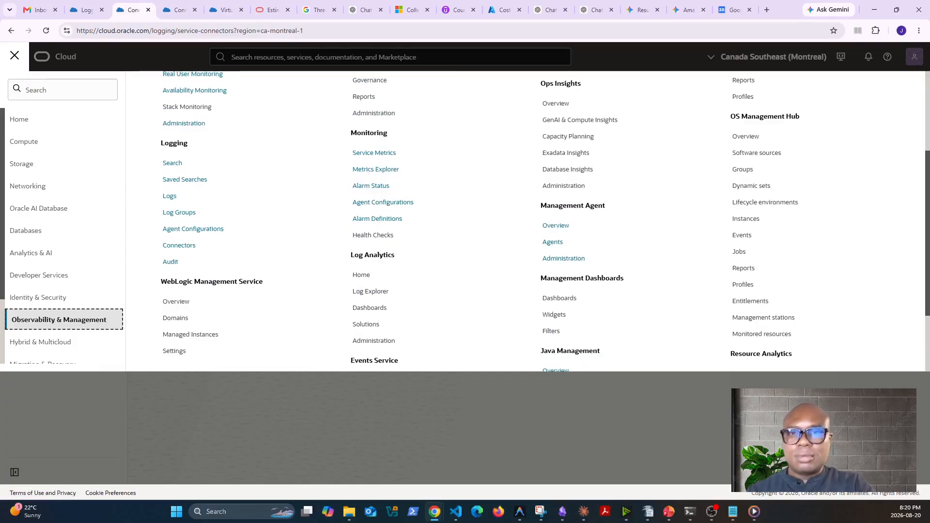
scroll(463, 280, up, 1)
scroll(463, 279, up, 2)
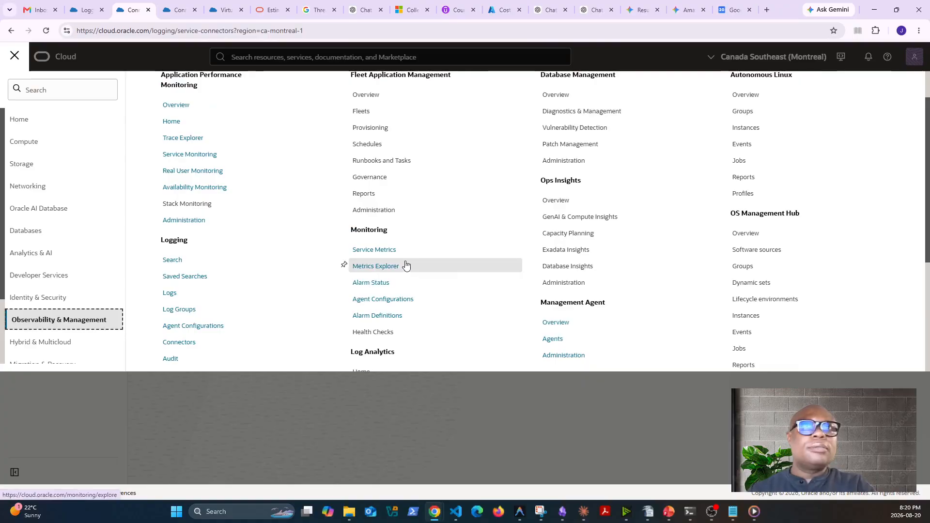
click(380, 252)
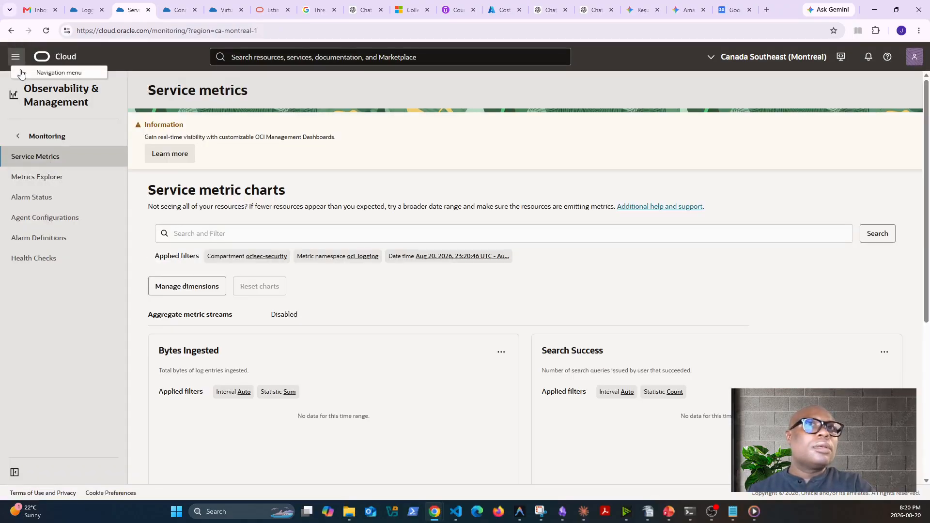
Go to the Topics list of the Notifications service under Developer Services
click(16, 56)
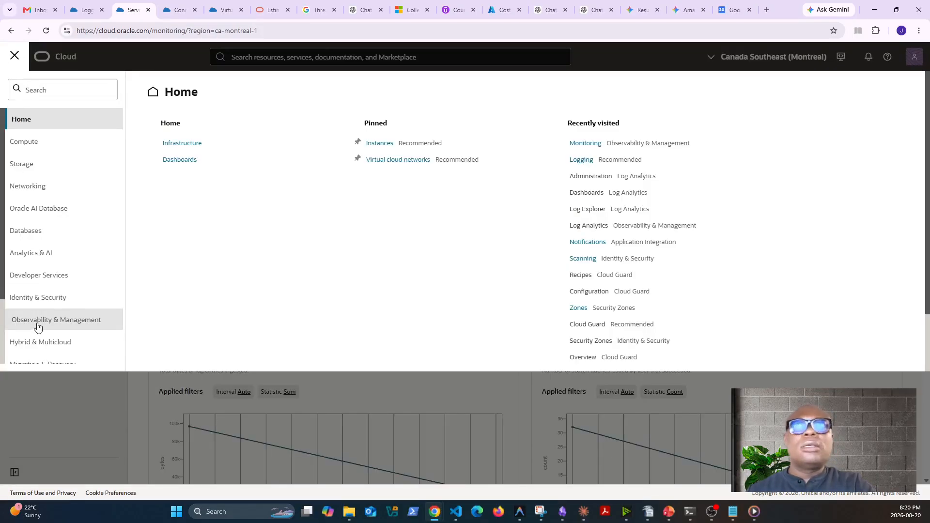
click(587, 243)
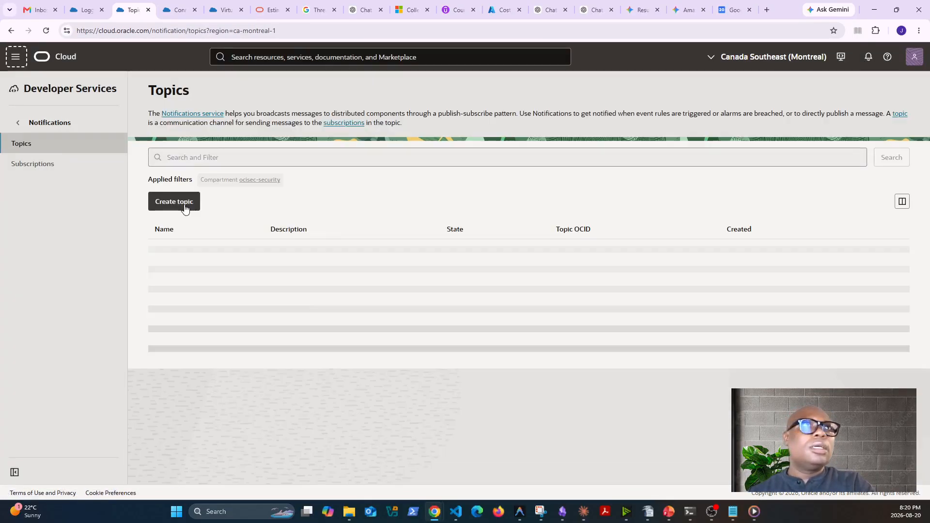
click(16, 56)
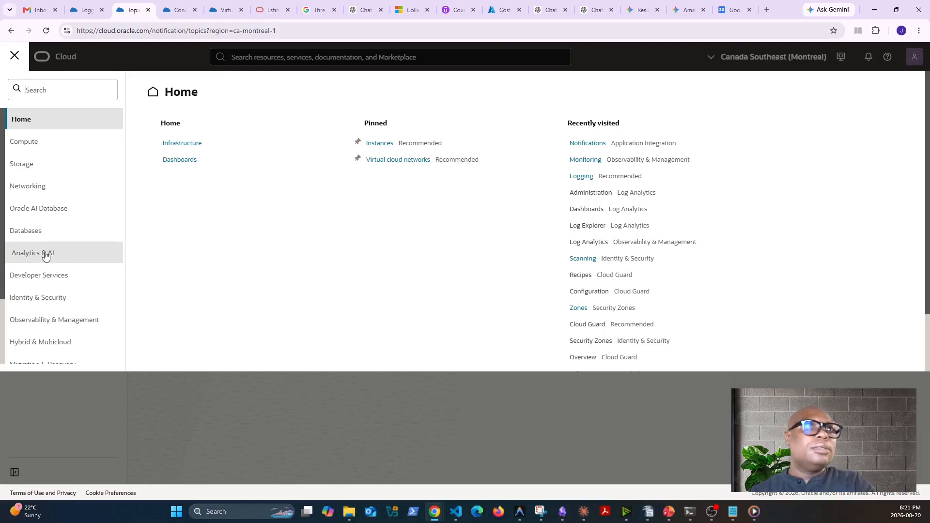
scroll(47, 264, down, 2)
click(39, 189)
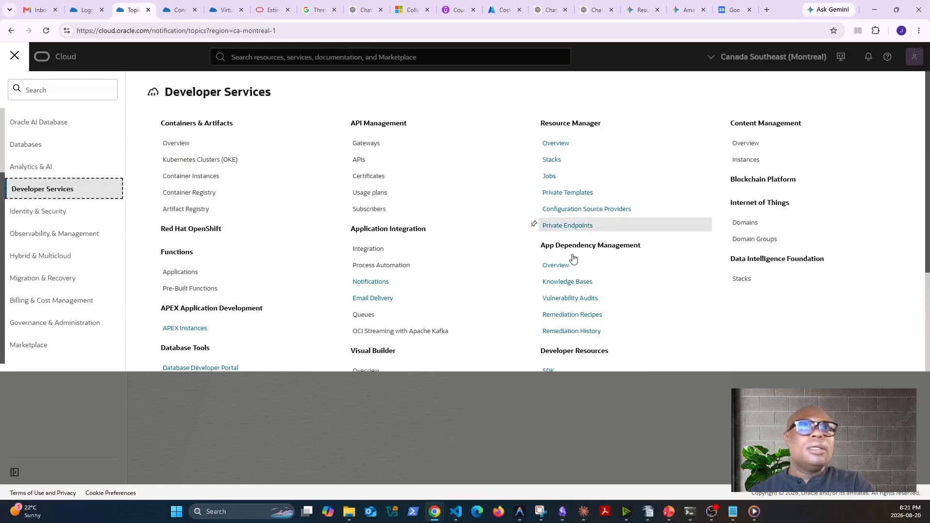
click(378, 284)
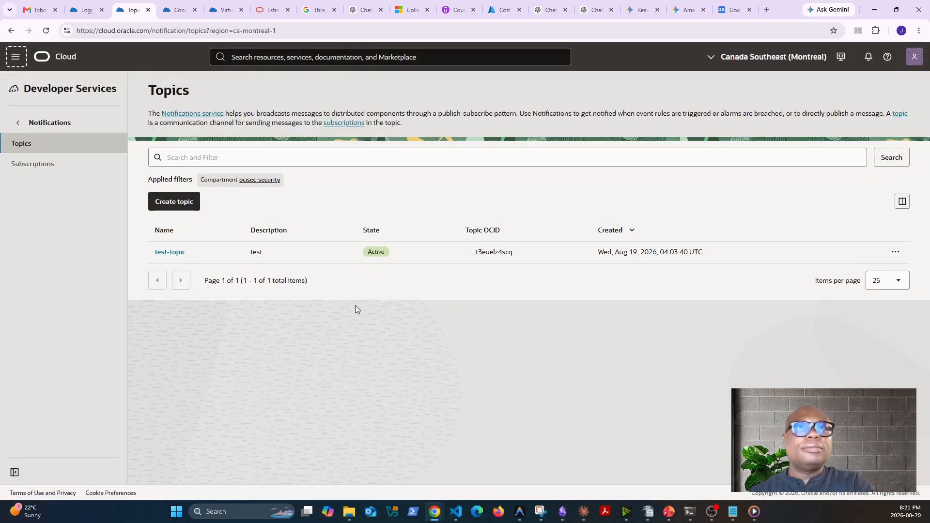
Start a new notification topic in the ocisec-security compartment and name it ocisec-security-alerts
click(177, 203)
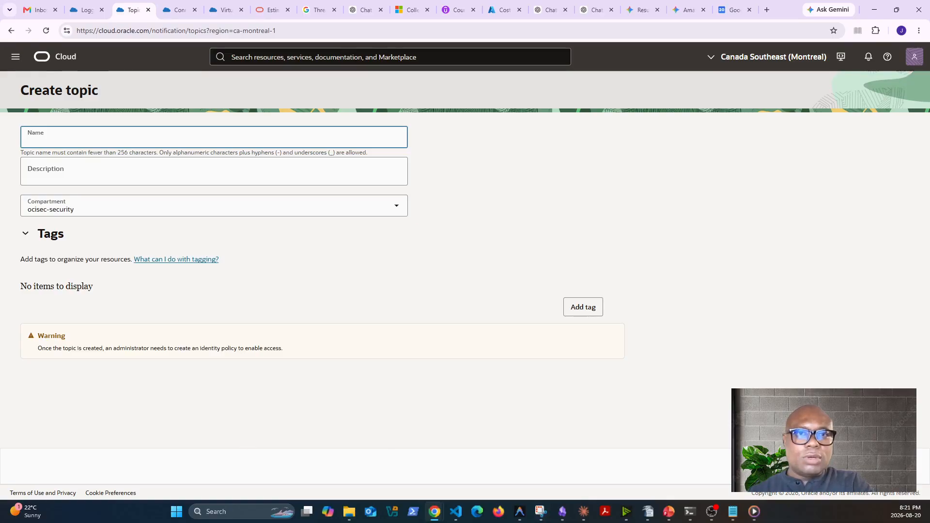
key(alt+Tab)
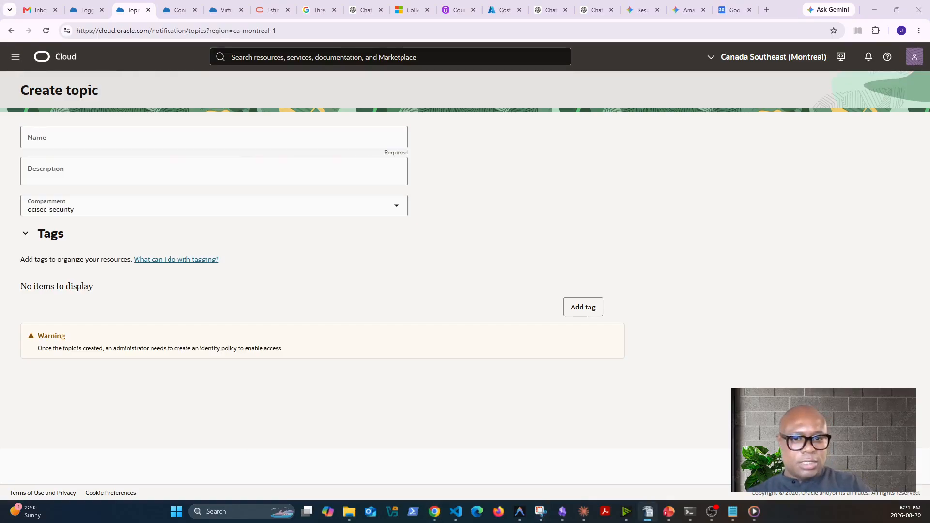
click(99, 139)
text(155. oci-sec-security-alerts)
click(52, 144)
key(BackSpace)
key(Left)
key(Left)
key(Left)
key(BackSpace)
key(BackSpace)
key(BackSpace)
key(BackSpace)
key(BackSpace)
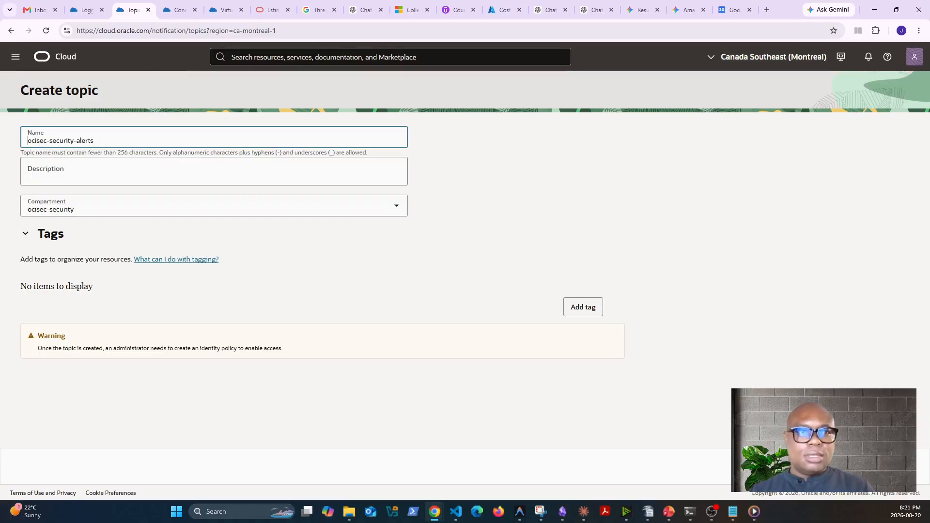
Give the topic the description "security alarm notifications" and create it without tags
key(alt+Tab)
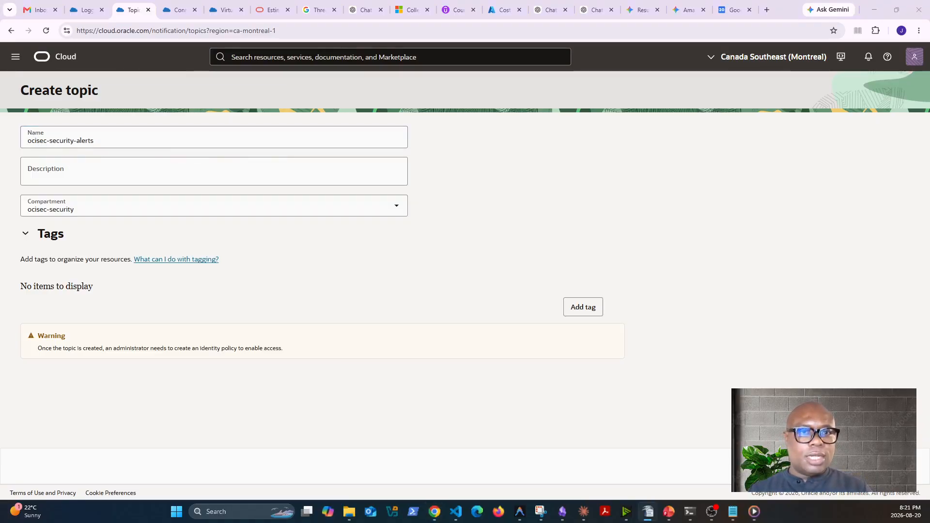
click(339, 167)
text(155. Security alarm notifications.)
click(43, 171)
key(BackSpace)
key(BackSpace)
key(BackSpace)
key(BackSpace)
key(BackSpace)
key(BackSpace)
text(s)
click(175, 169)
key(BackSpace)
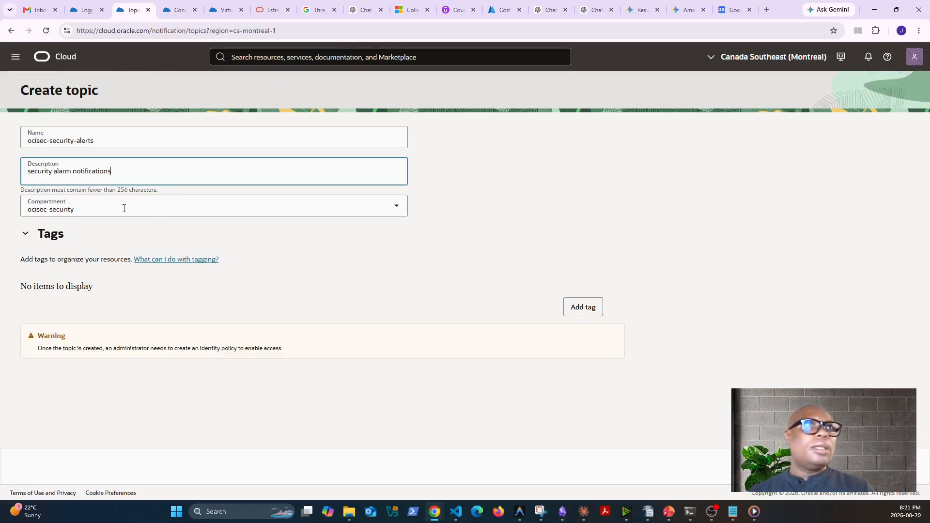
click(27, 236)
click(27, 235)
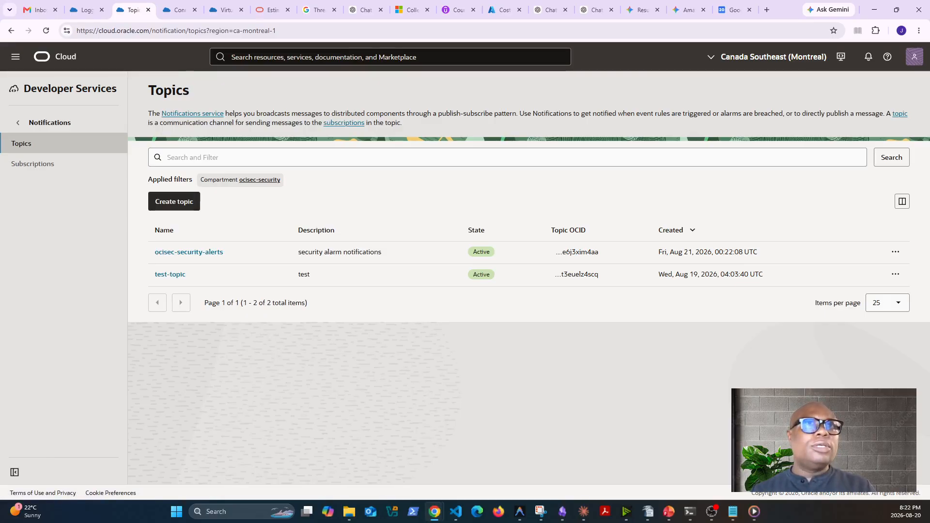
Start a new subscription in Notifications and choose ocisec-security-alerts as its topic
click(30, 164)
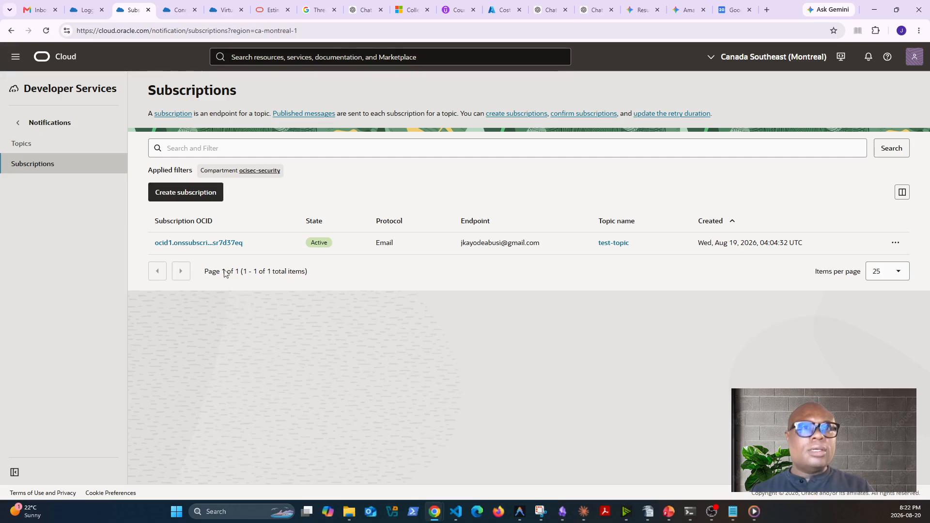
click(186, 196)
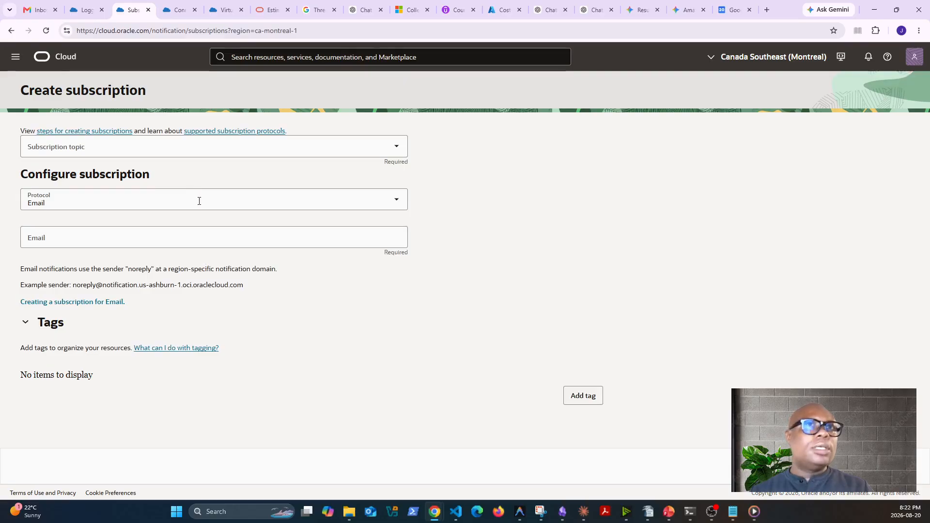
click(165, 154)
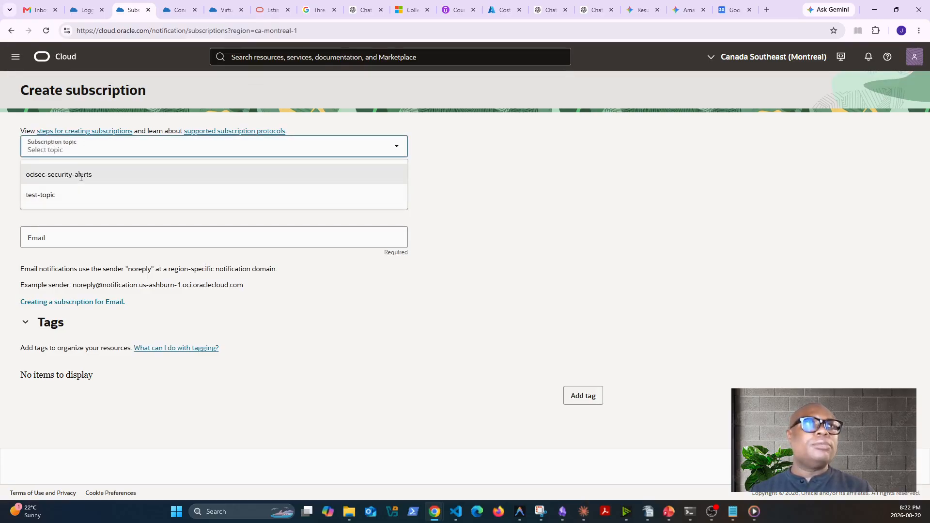
click(80, 175)
Set the subscription protocol to Email, enter the recipient's email address and create the subscription without tags
click(130, 203)
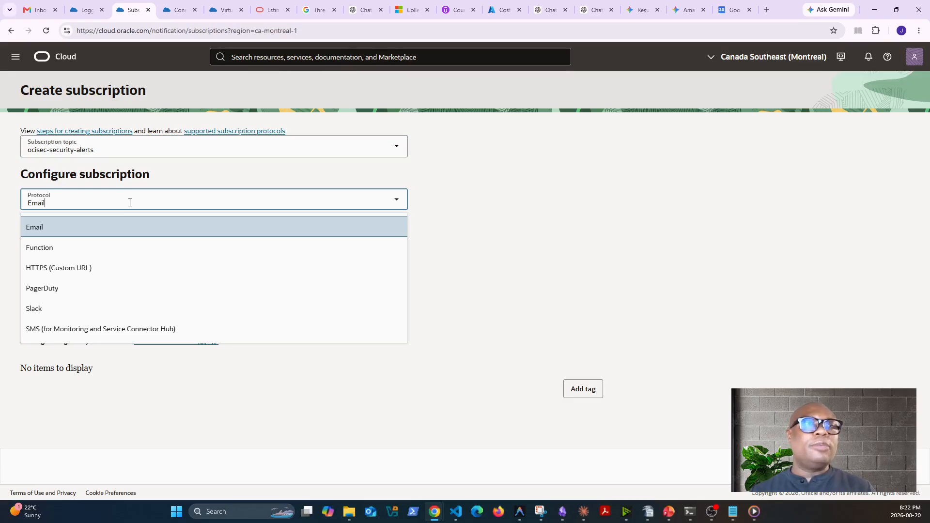
click(118, 226)
click(188, 237)
click(141, 263)
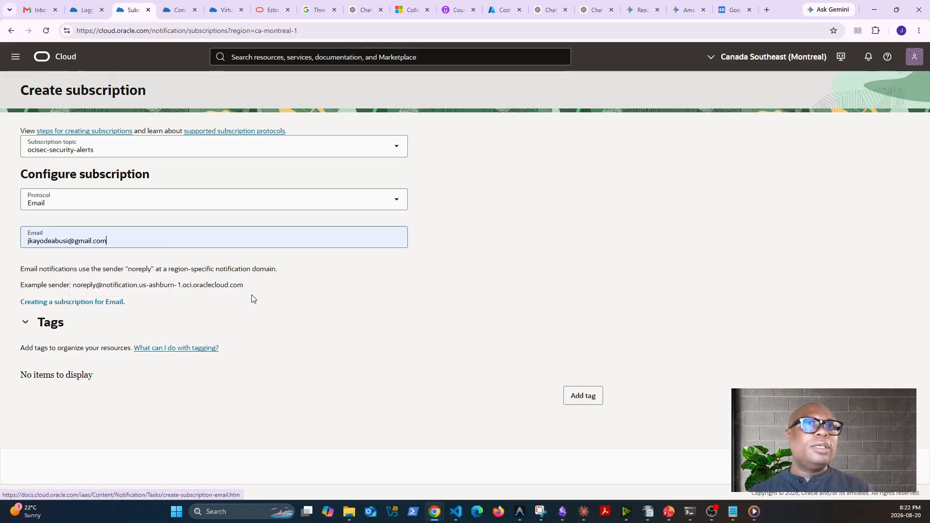
click(27, 322)
click(28, 322)
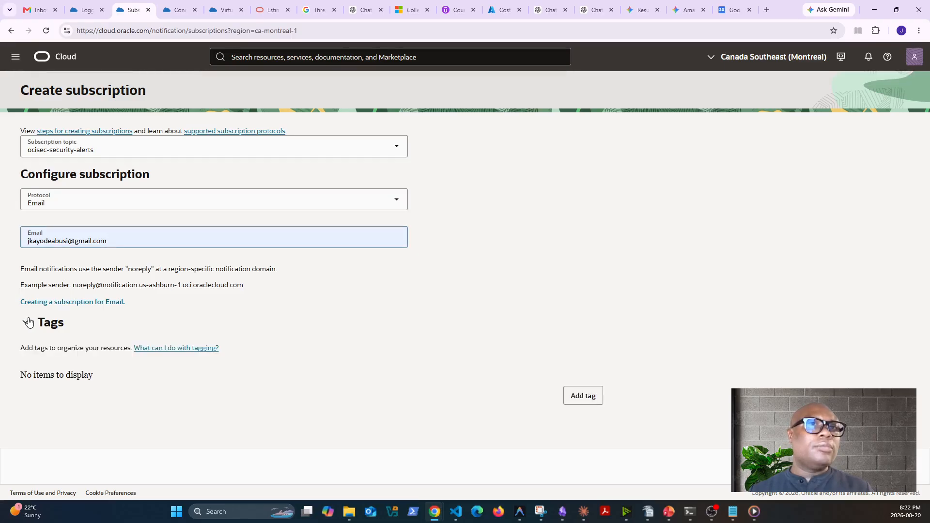
click(891, 466)
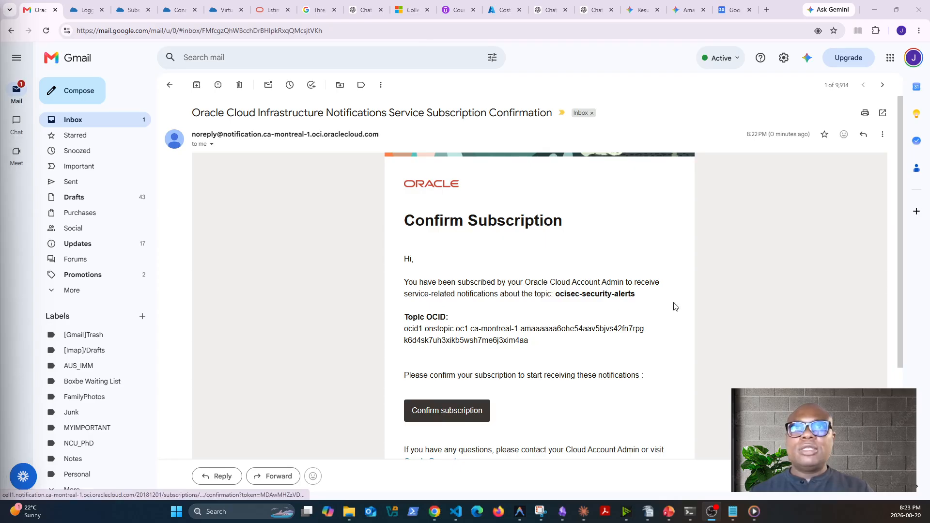
Confirm the ocisec-security-alerts subscription from the Oracle confirmation email in Gmail and close the confirmation page
drag(556, 294, 636, 293)
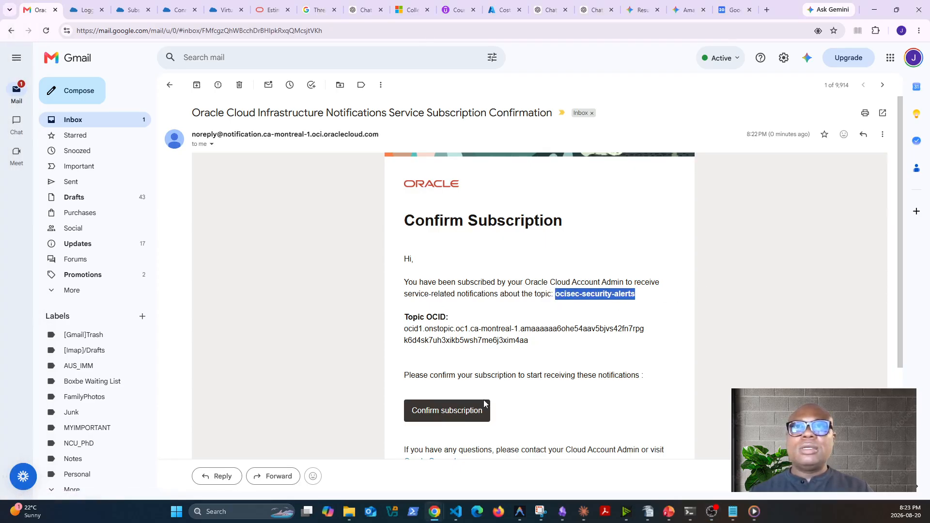
click(482, 414)
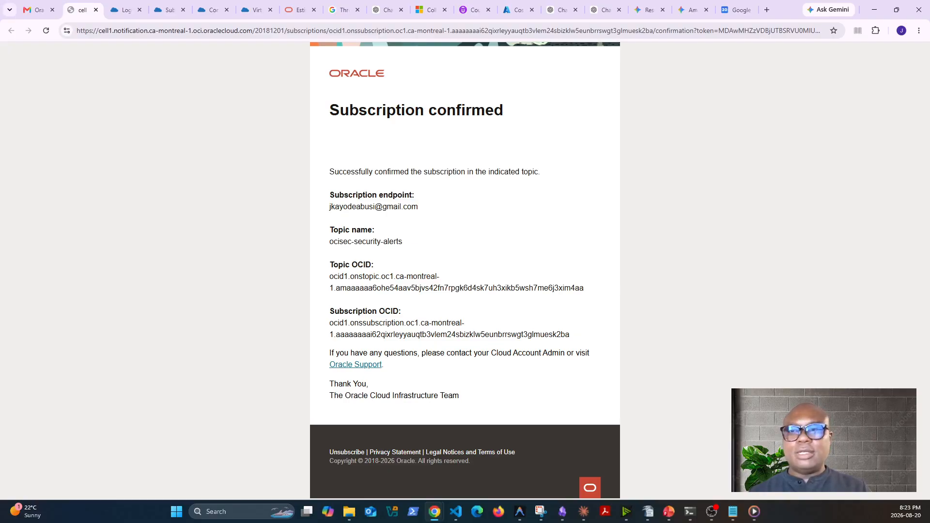
key(ctrl+w)
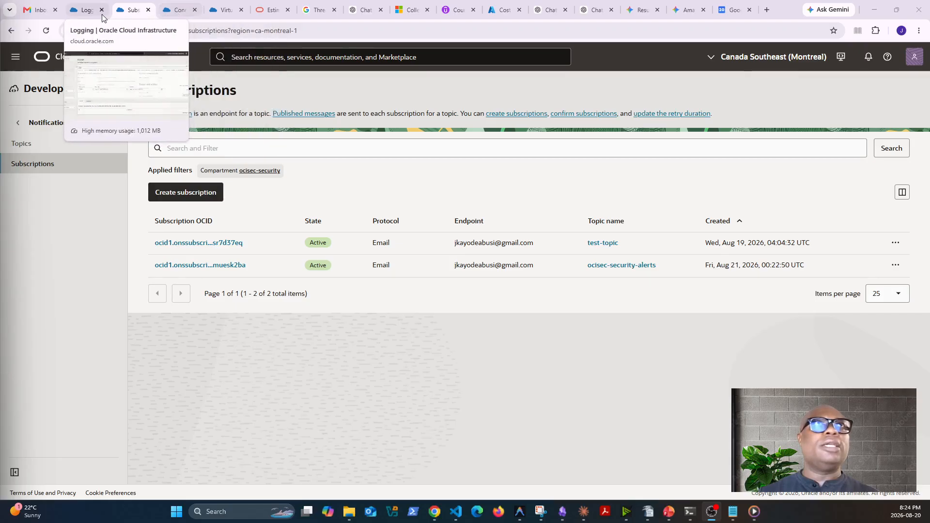
Go to the Alarm Definitions page of the Monitoring service under Observability & Management
click(84, 12)
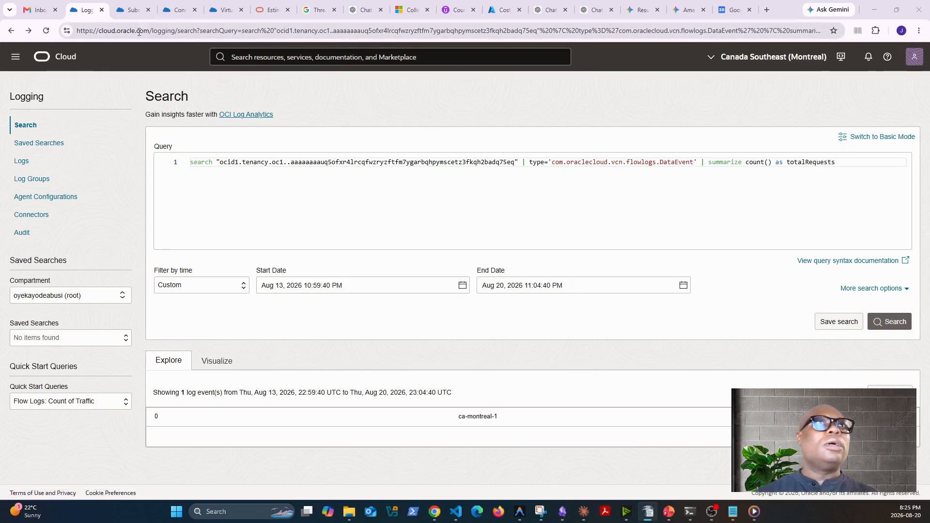
click(130, 10)
click(16, 56)
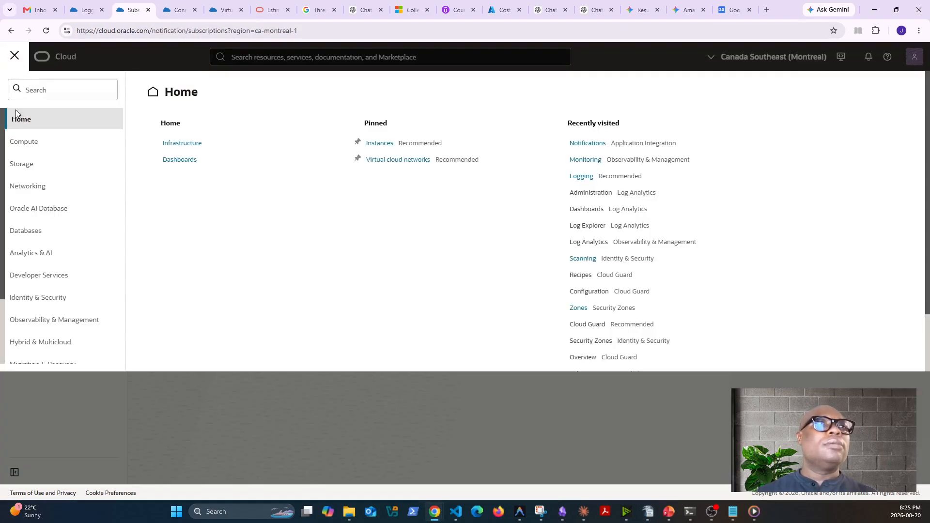
scroll(618, 240, down, 3)
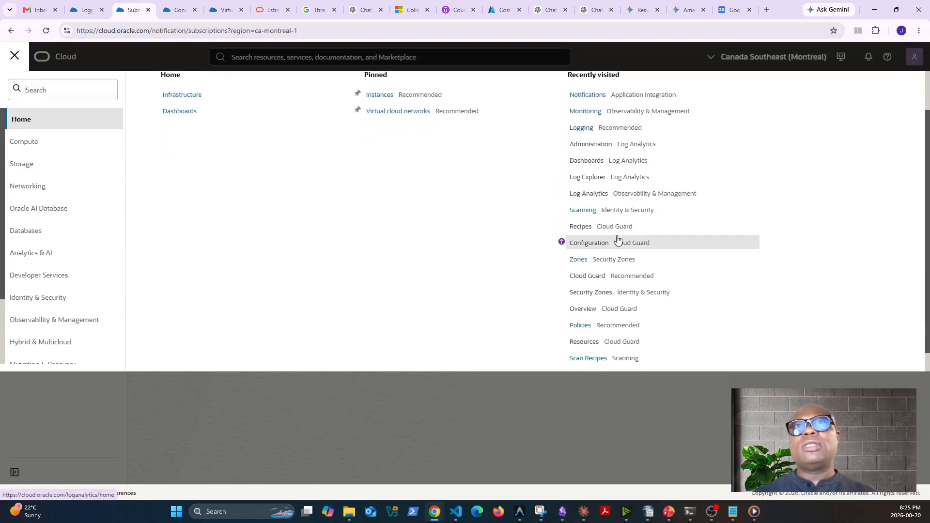
scroll(618, 240, up, 3)
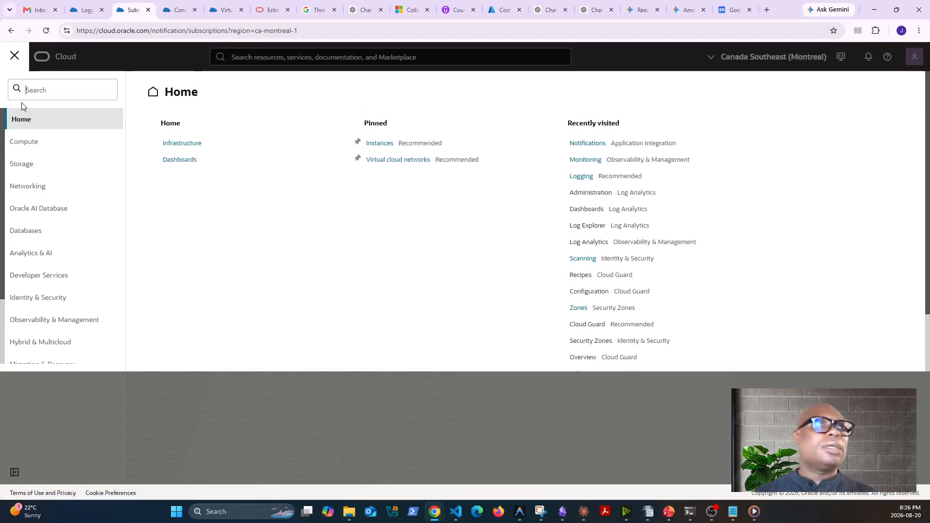
click(48, 323)
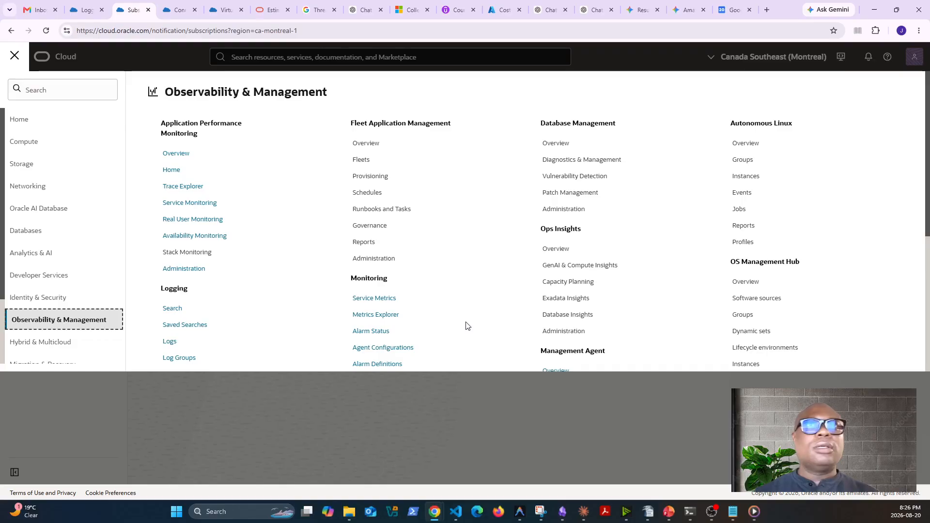
scroll(465, 325, down, 1)
click(378, 250)
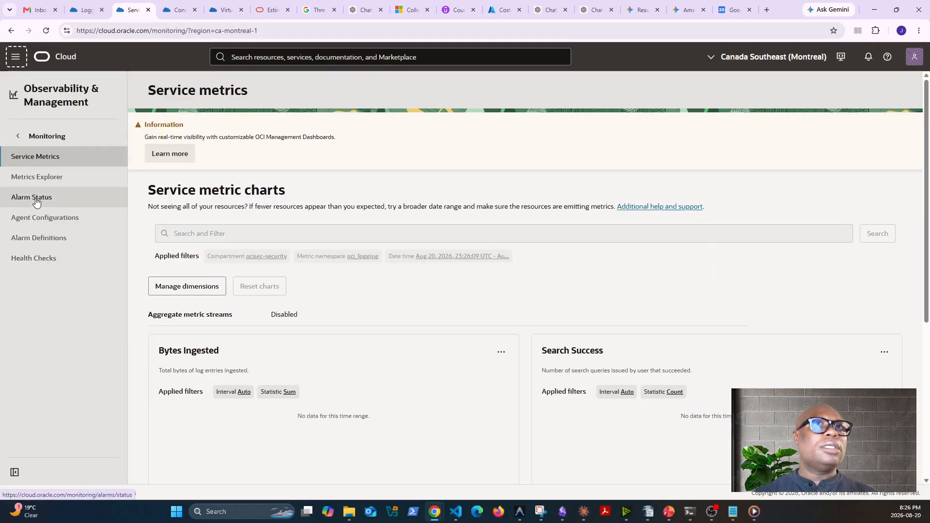
click(36, 242)
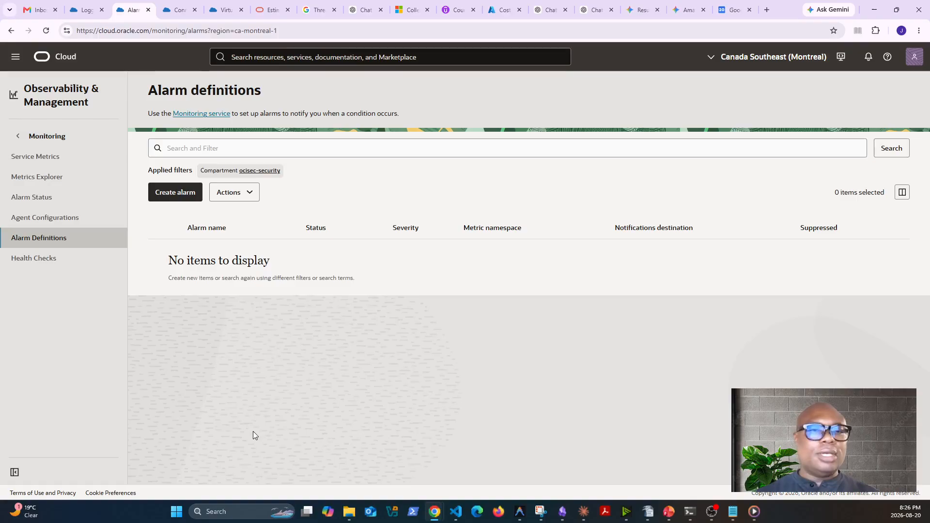
Switch the alarm definitions to the root compartment and start a new alarm with the summary "Root compartment activity"
click(276, 175)
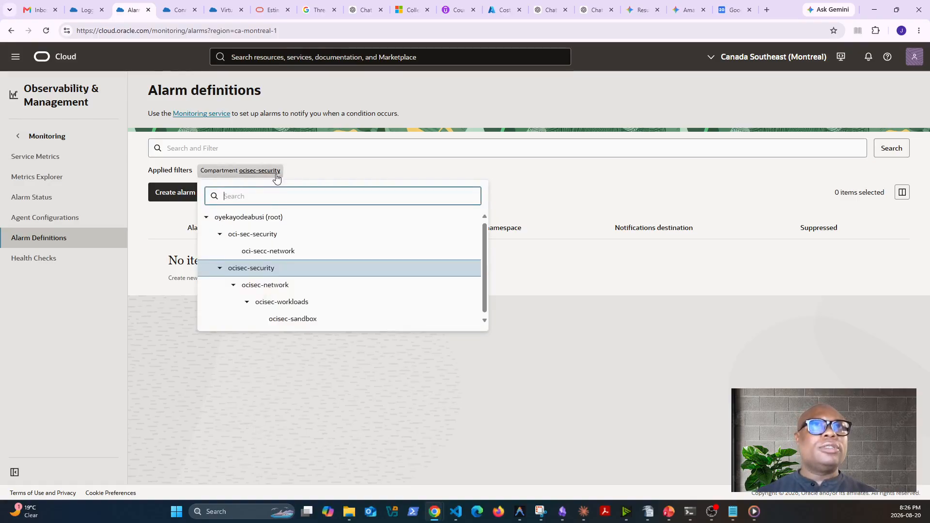
click(269, 217)
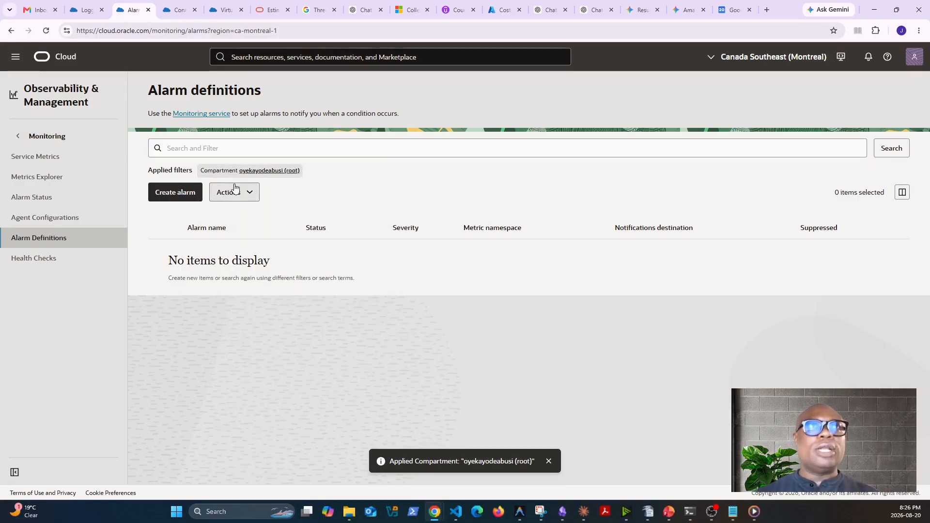
click(179, 193)
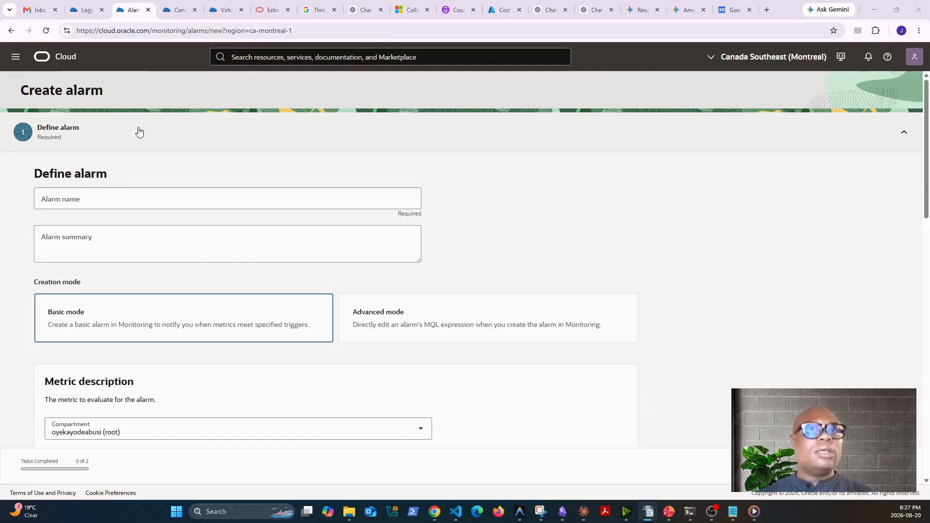
click(99, 230)
text(Root compartment activity)
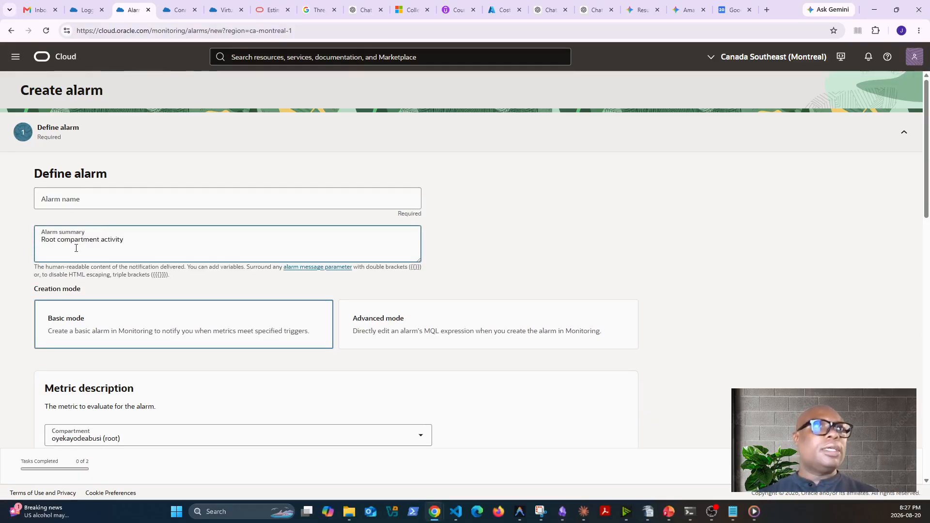
Name the alarm root-compartment-activity and use Basic mode as the creation mode
click(64, 201)
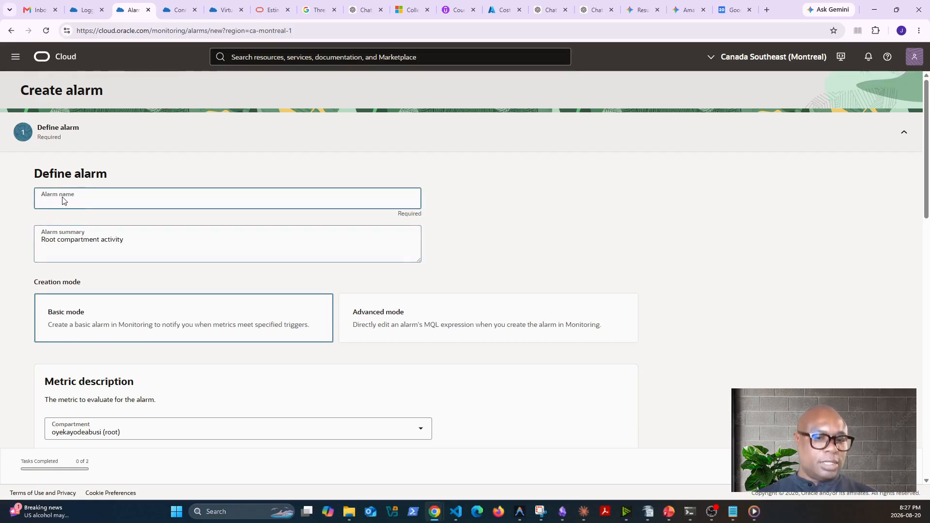
text(Root compartment activity)
key(Home)
key(Delete)
text(r)
click(57, 200)
key(BackSpace)
text(-)
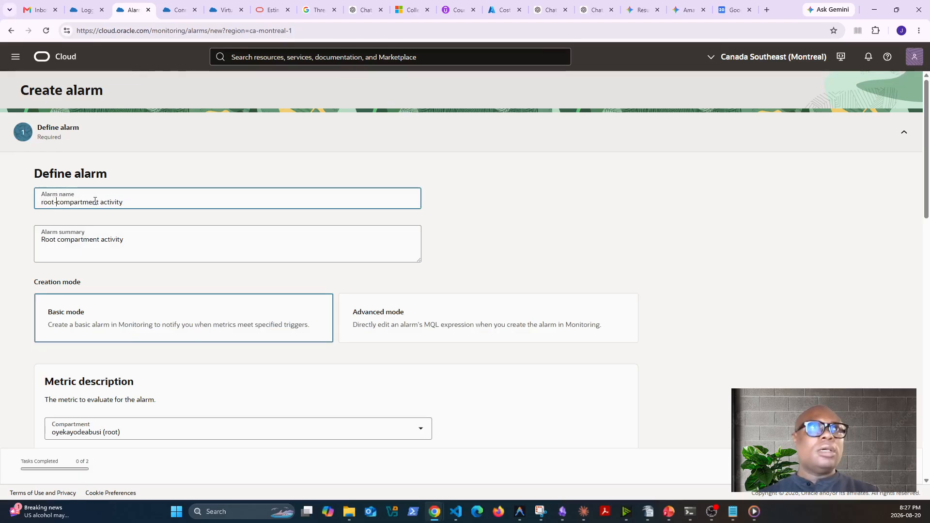
click(100, 202)
key(BackSpace)
text(-)
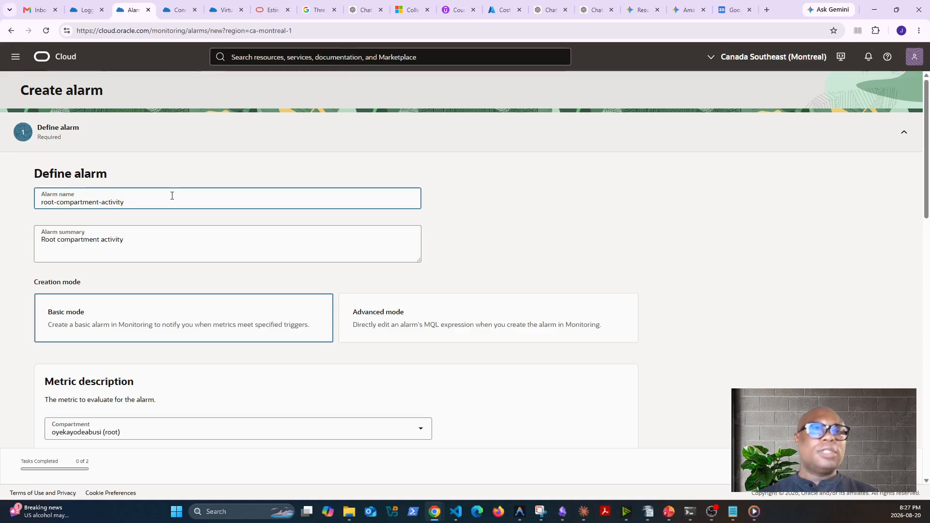
click(198, 329)
Try oci_logging and oci_objectstorage as the root compartment's metric namespace, checking resource groups, and go back to oci_logging
scroll(214, 339, down, 4)
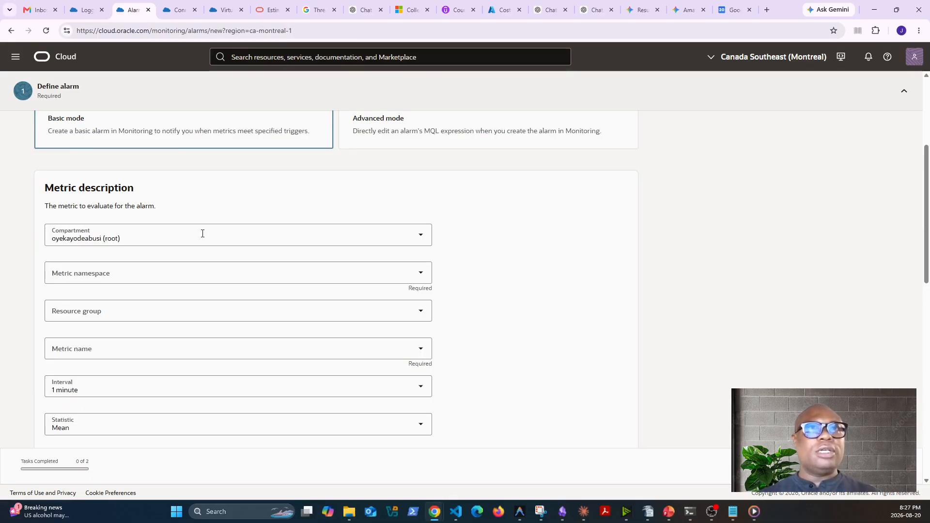
click(210, 268)
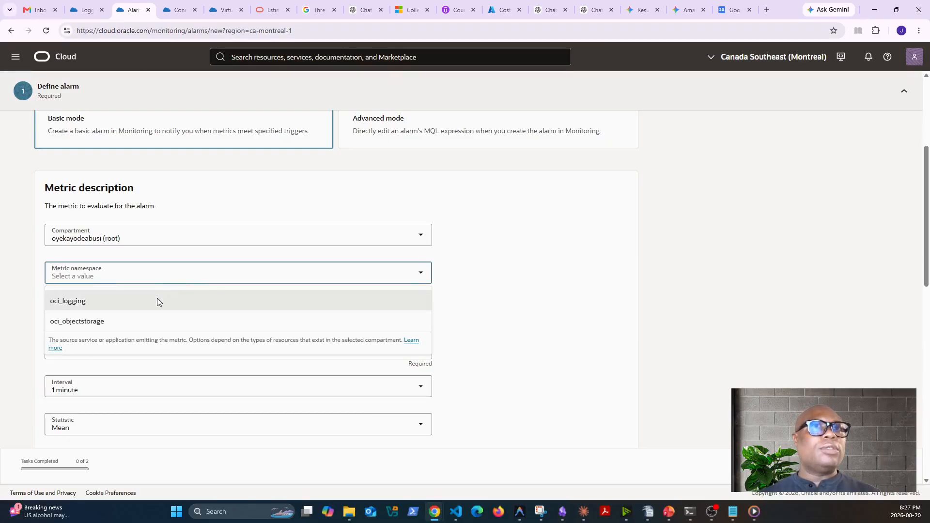
click(81, 300)
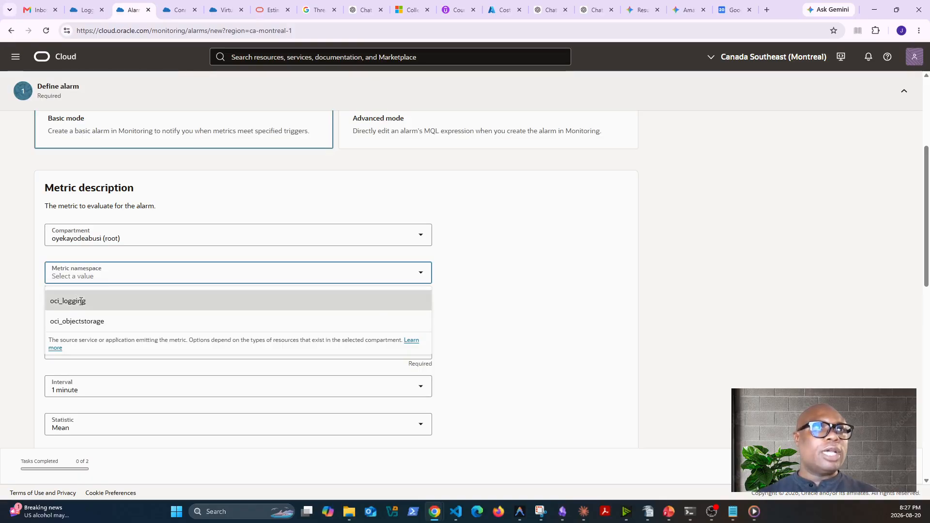
click(186, 310)
click(197, 272)
click(145, 322)
click(188, 315)
click(249, 273)
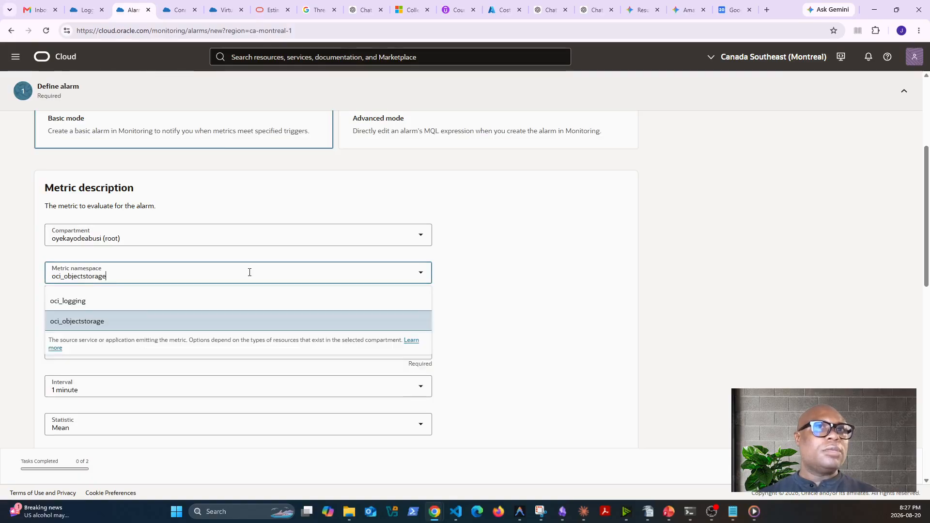
click(492, 300)
click(282, 281)
click(193, 299)
Check the resource group, metric name and interval options offered for the oci_logging namespace
click(286, 315)
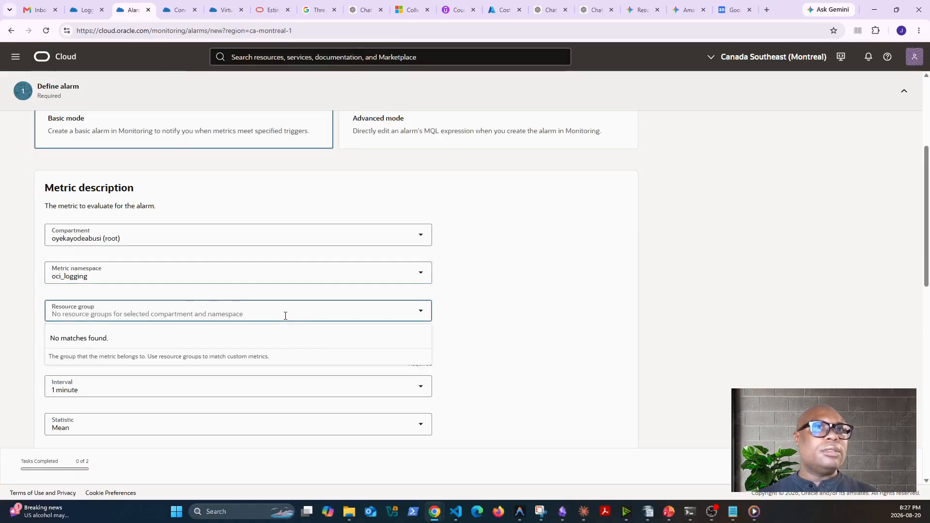
click(509, 307)
click(313, 346)
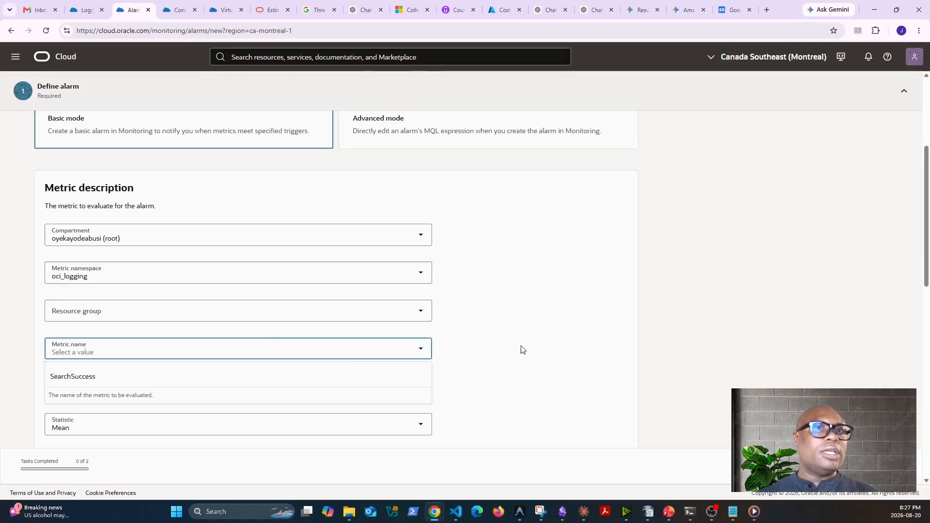
click(492, 370)
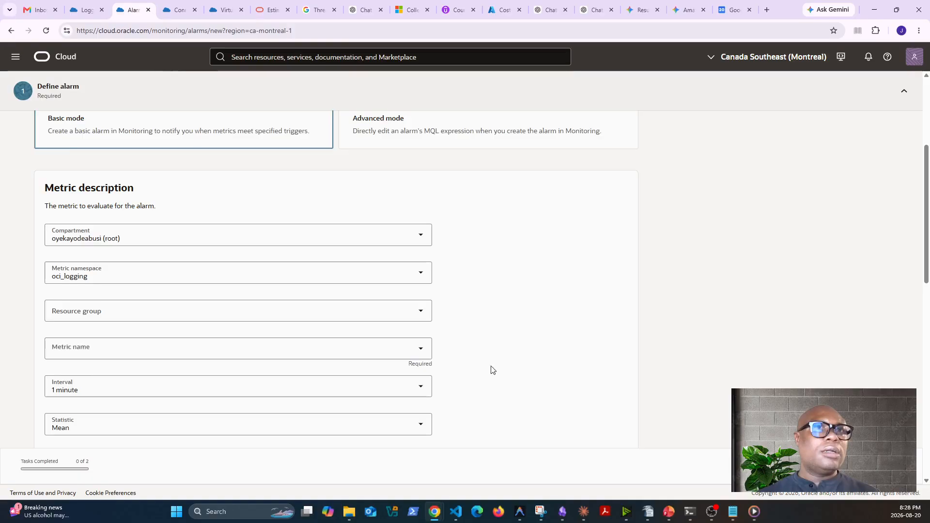
click(351, 389)
click(568, 319)
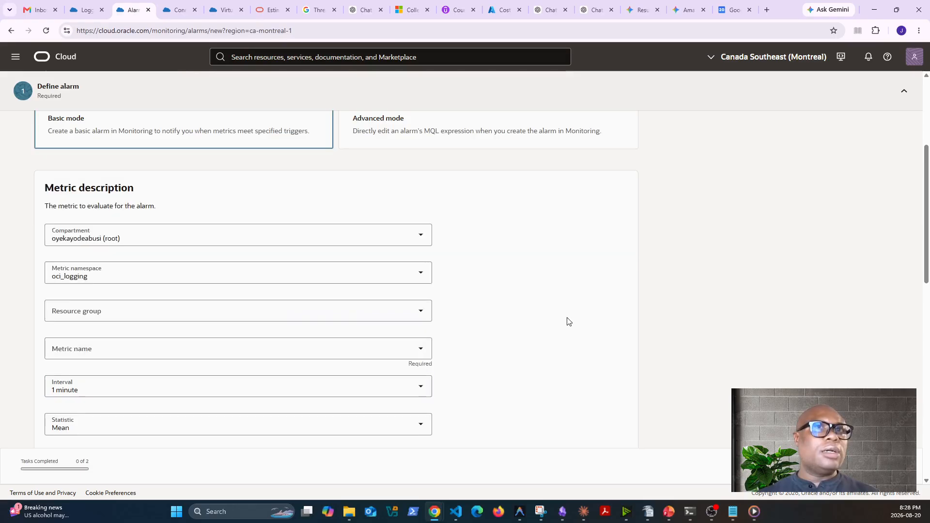
Try oci_logging, oci_objectstorage and oci_service_connector_hub as metric namespaces for the ocisec-security compartment
click(177, 230)
click(112, 310)
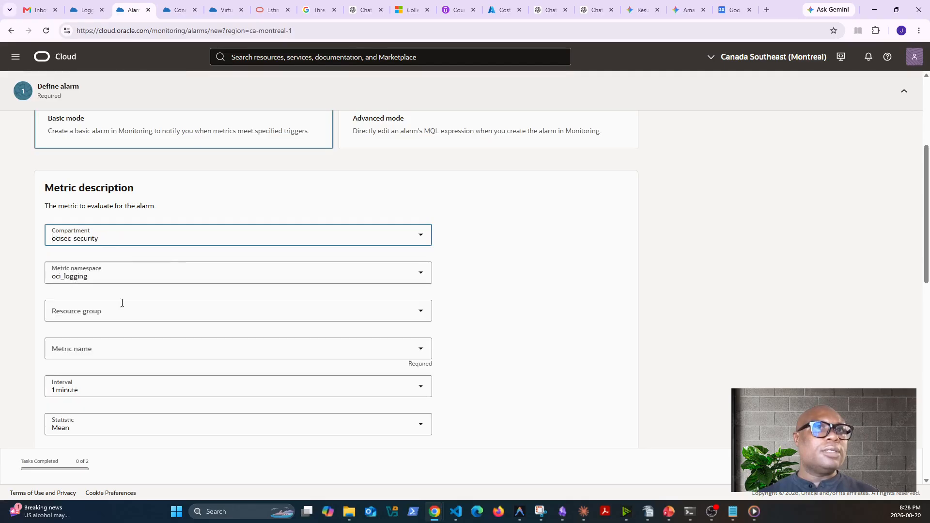
click(247, 274)
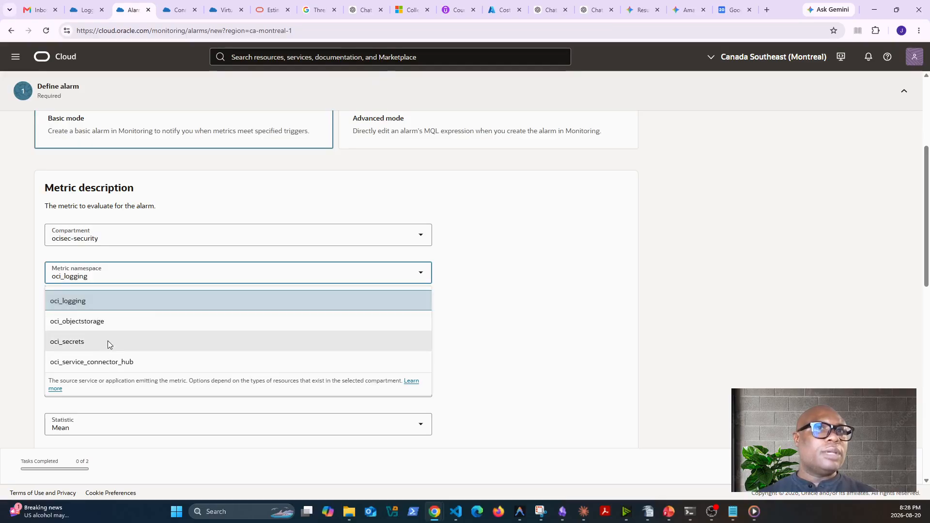
click(116, 306)
click(150, 314)
click(131, 271)
click(110, 318)
click(155, 313)
click(146, 274)
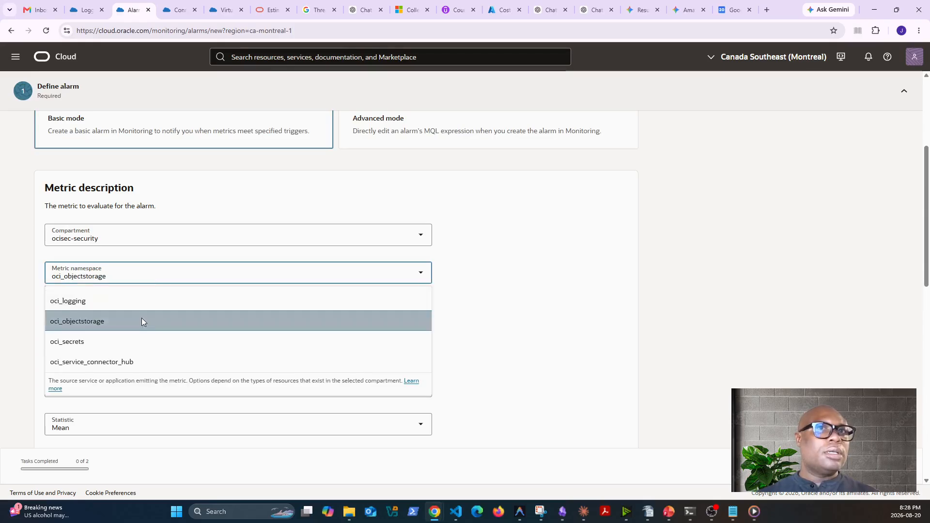
click(141, 364)
click(176, 273)
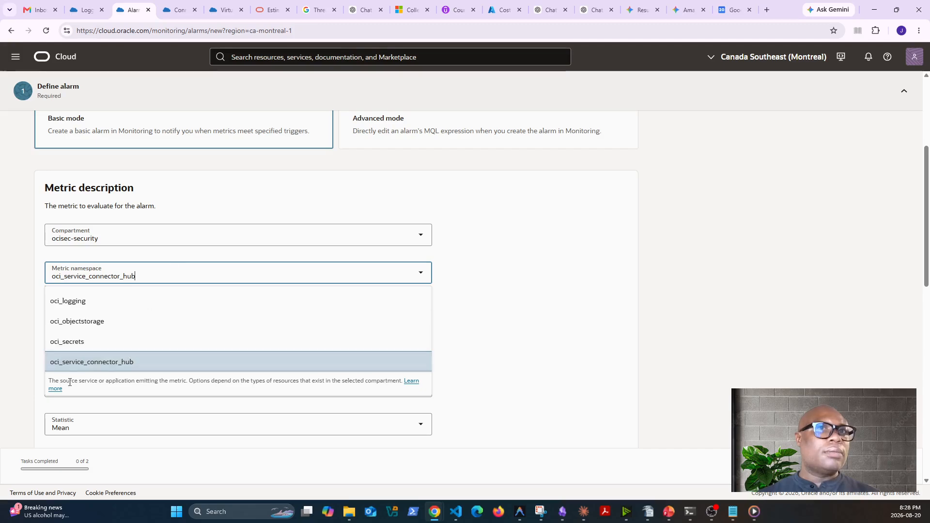
click(54, 390)
click(183, 10)
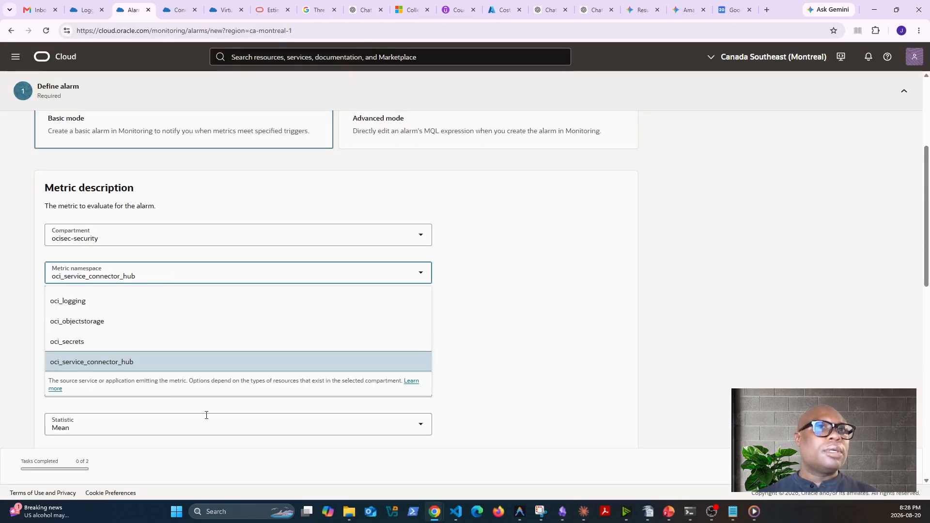
Try the ocisec-network compartment with the oci_logging namespace and check which metric names it offers
click(194, 235)
click(135, 325)
click(270, 273)
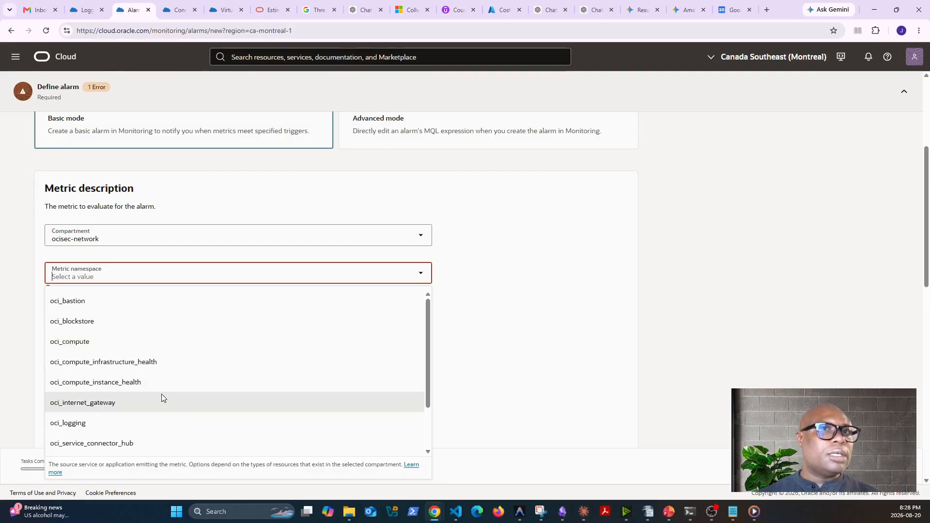
click(162, 423)
click(370, 344)
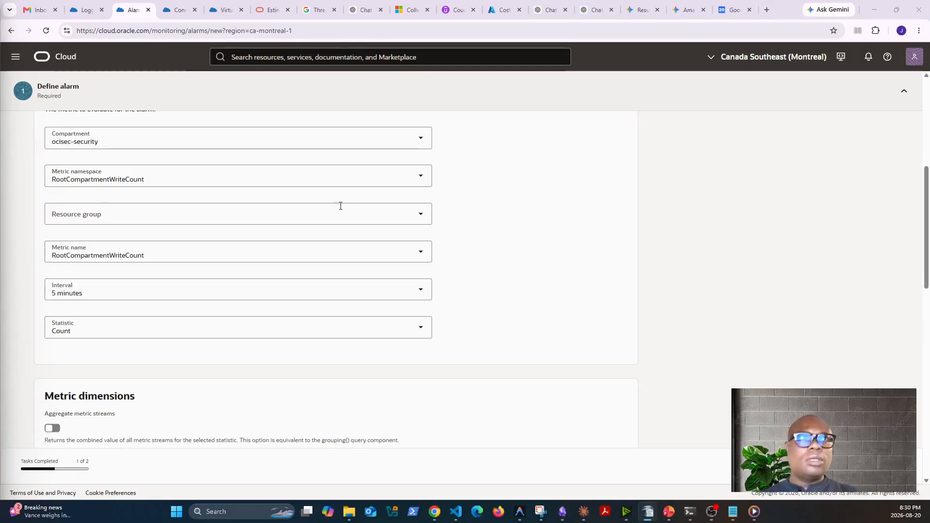
Review the alarm name, summary and RootCompartmentWriteCount metric settings, and check the available resource groups
scroll(340, 206, up, 6)
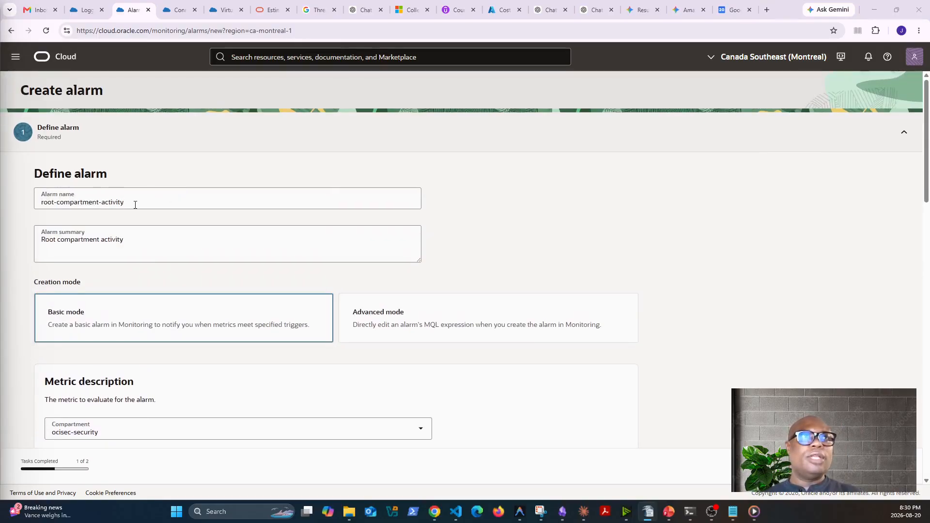
scroll(135, 205, down, 2)
scroll(149, 229, down, 2)
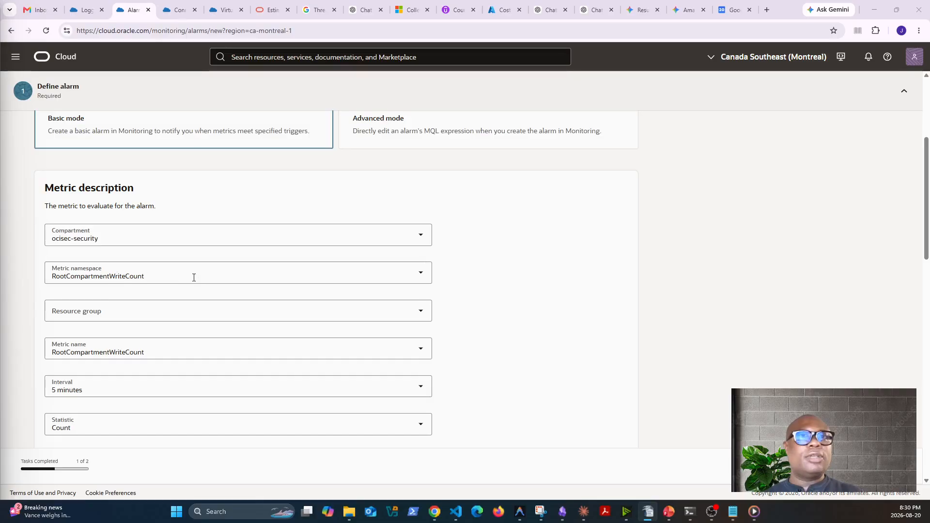
scroll(200, 278, down, 2)
click(192, 219)
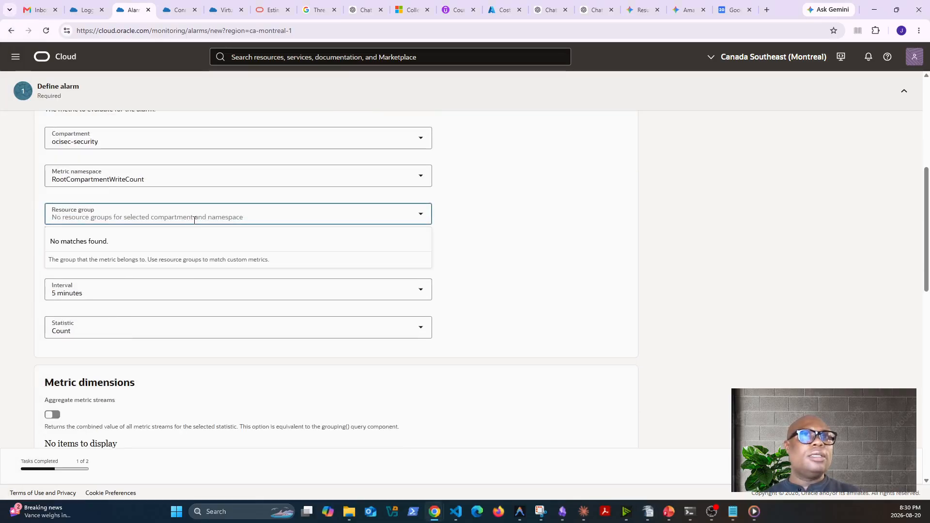
click(494, 224)
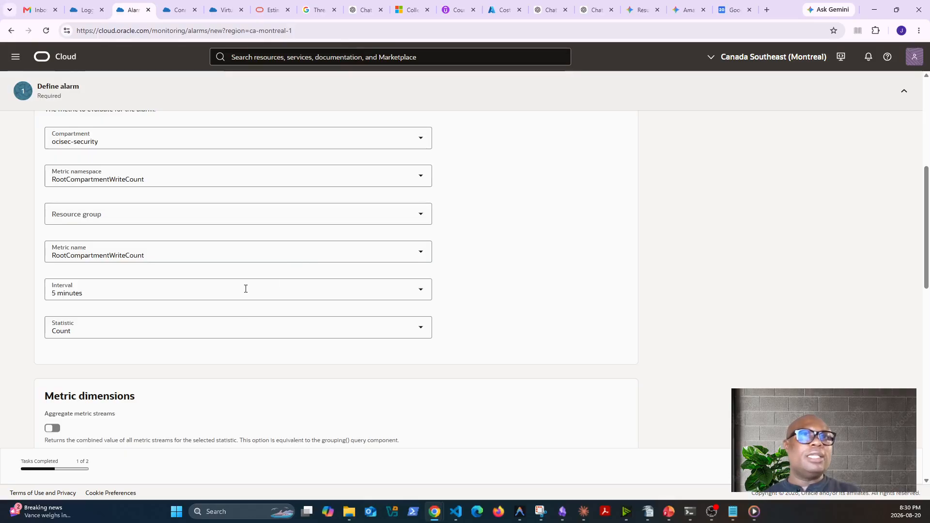
scroll(281, 327, down, 6)
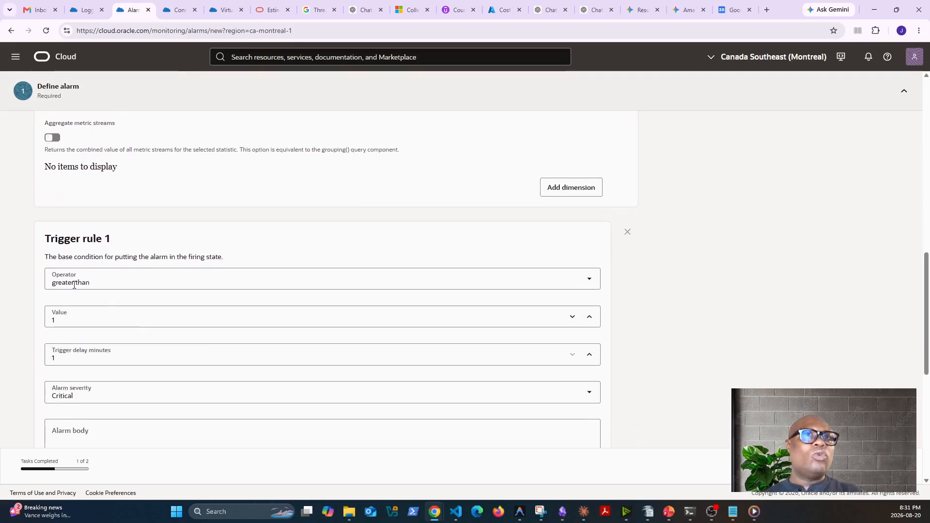
Set trigger rule 1 to use the greater than operator with a threshold value of 3
click(116, 286)
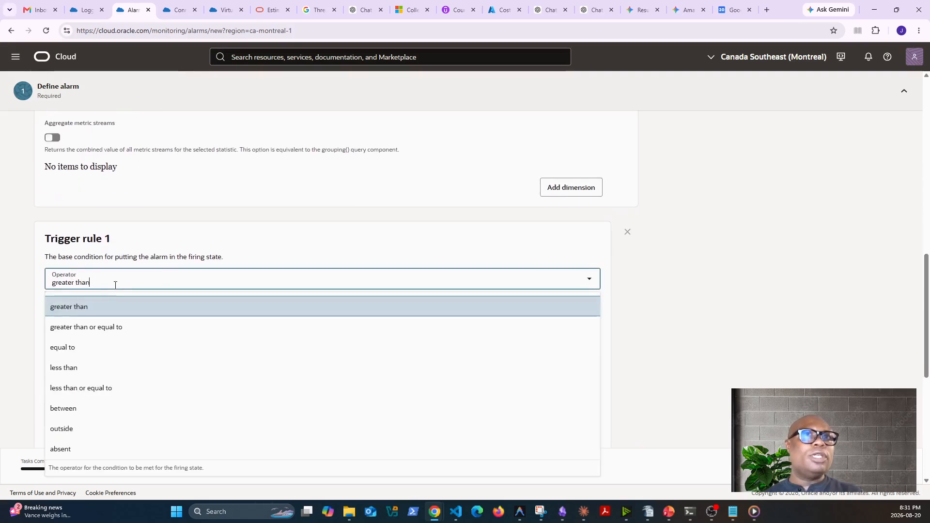
click(98, 309)
click(78, 323)
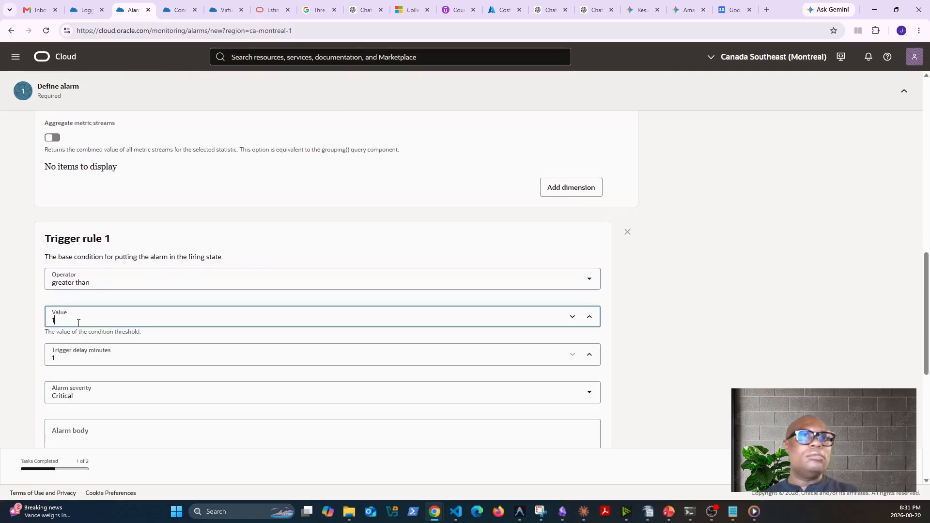
click(589, 316)
click(590, 317)
click(699, 367)
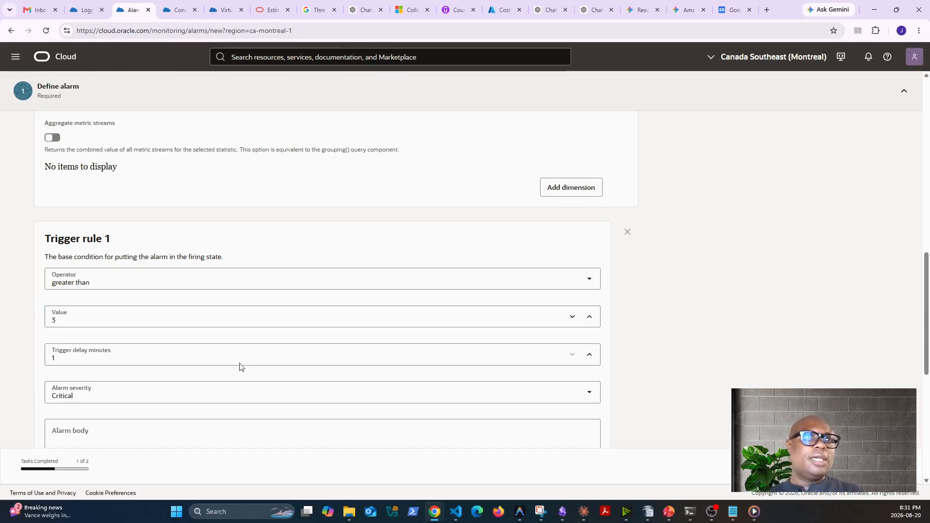
Enter "activities happening at the root level should be looked into immediately" as the alarm body of trigger rule 1
scroll(159, 344, down, 1)
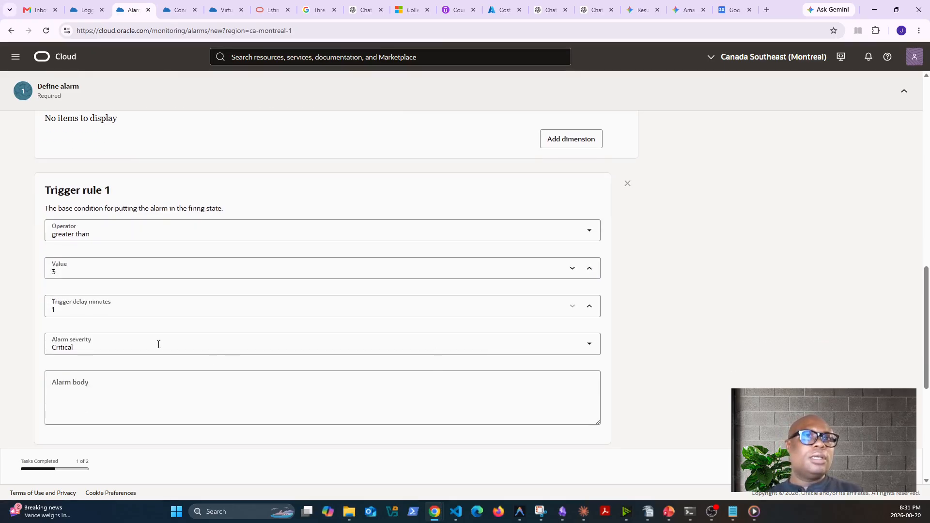
click(121, 387)
text(a)
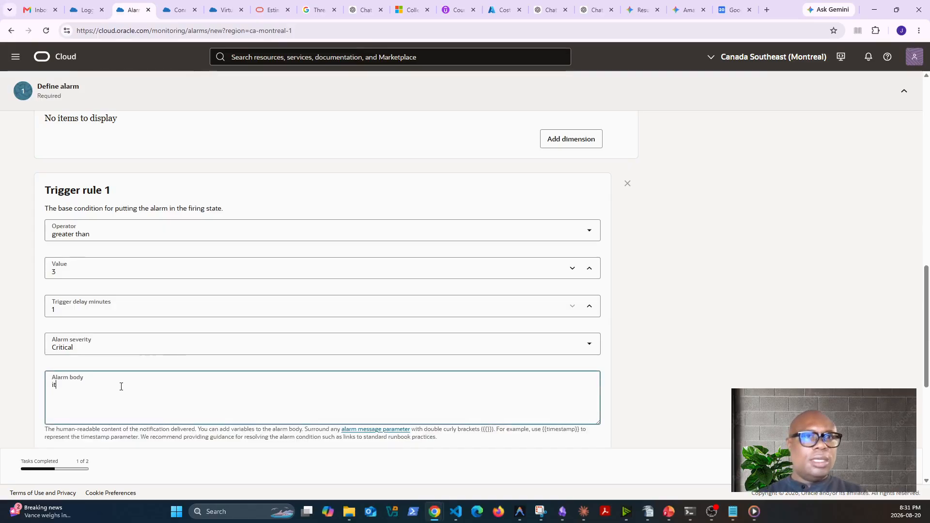
key(BackSpace)
text(activities happening at the root level)
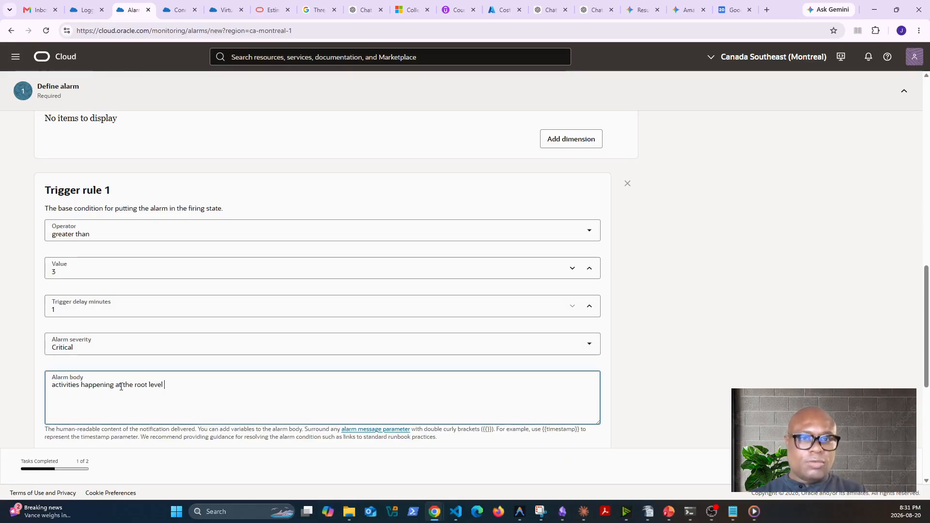
text(should be l)
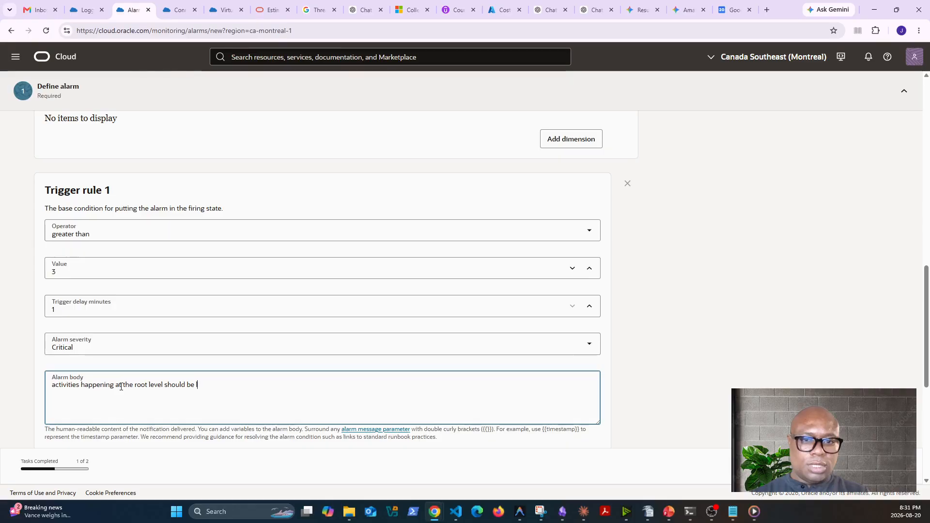
text(ooked)
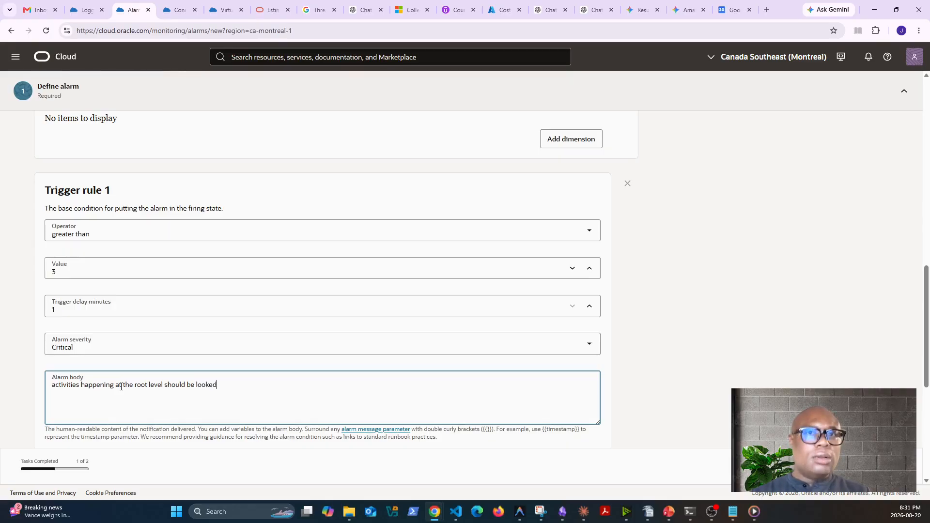
text( into immediately)
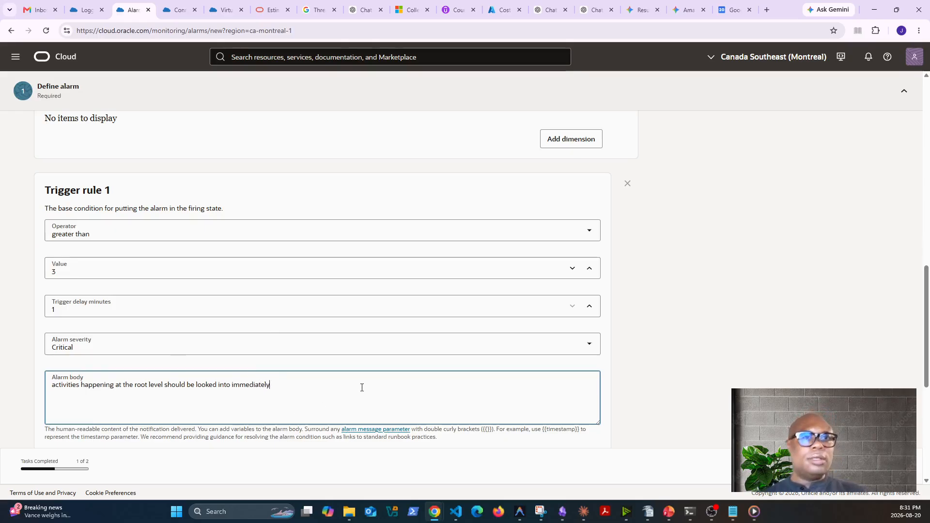
Continue to the alarm notification settings and choose Notifications as the destination service
scroll(361, 386, down, 3)
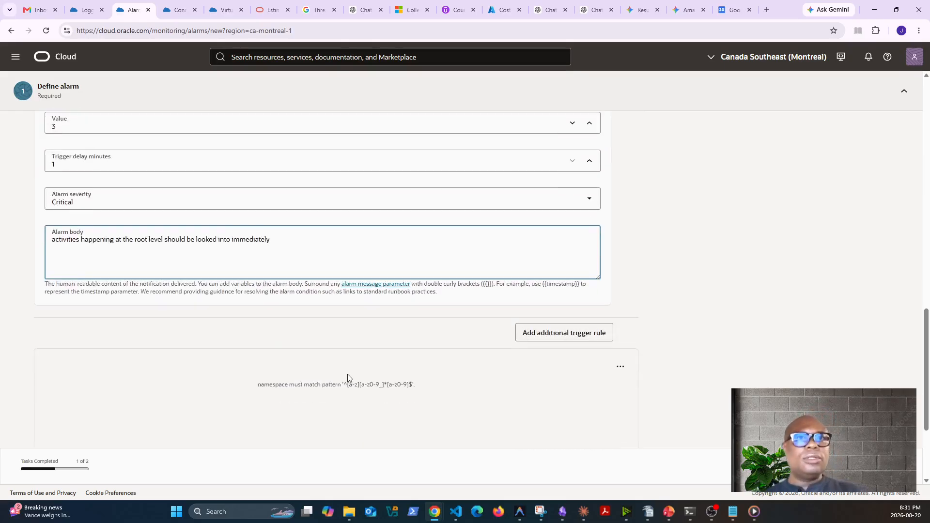
scroll(494, 376, down, 3)
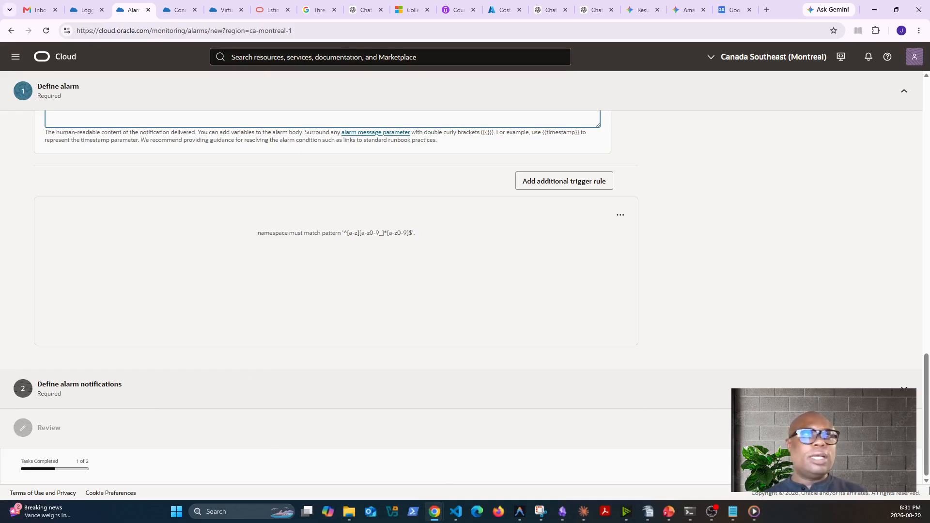
click(895, 466)
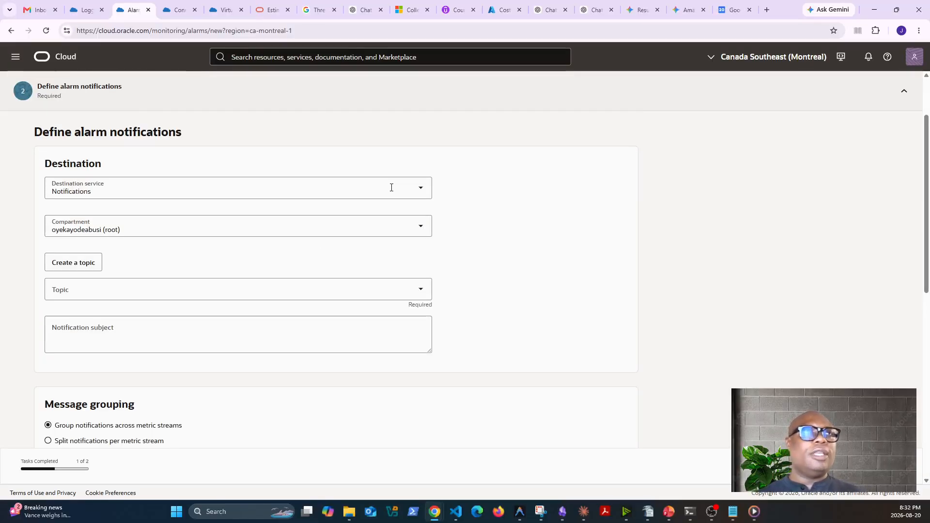
click(391, 187)
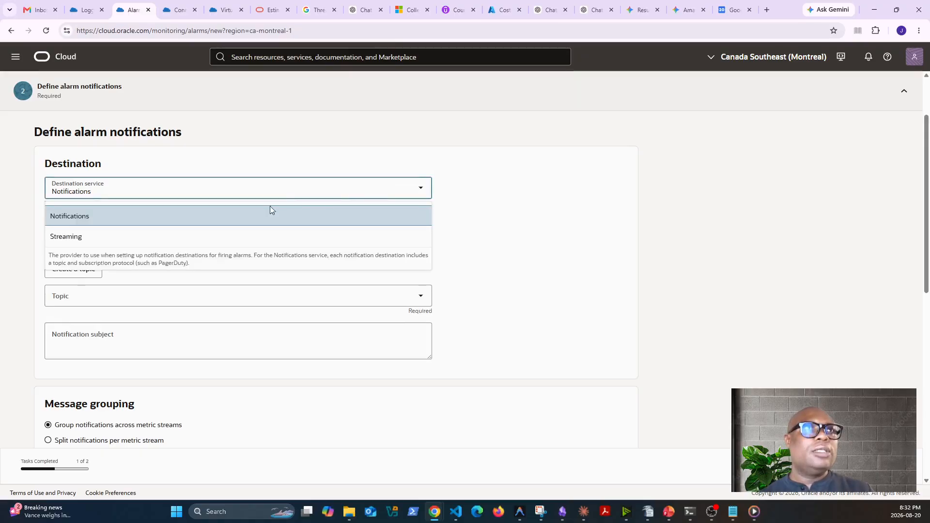
click(84, 216)
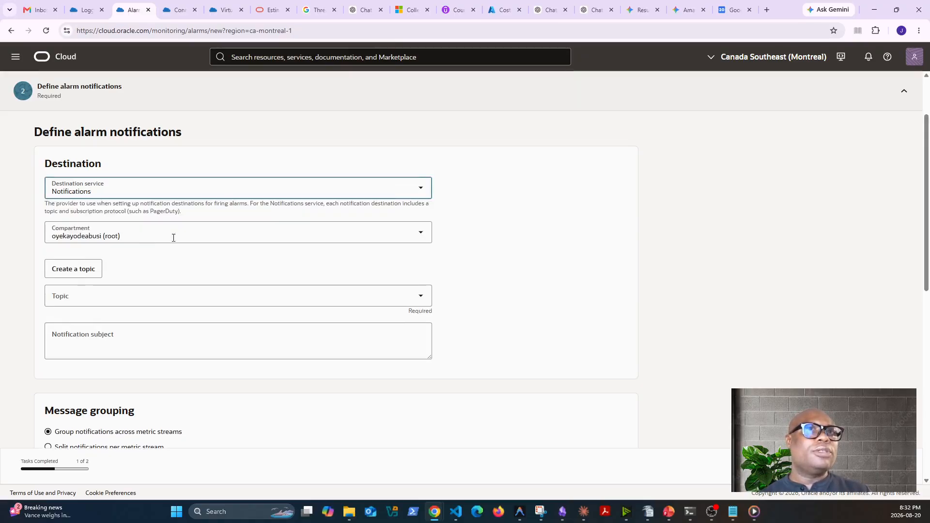
Check the root compartment for available notification topics and the destination service options
click(195, 237)
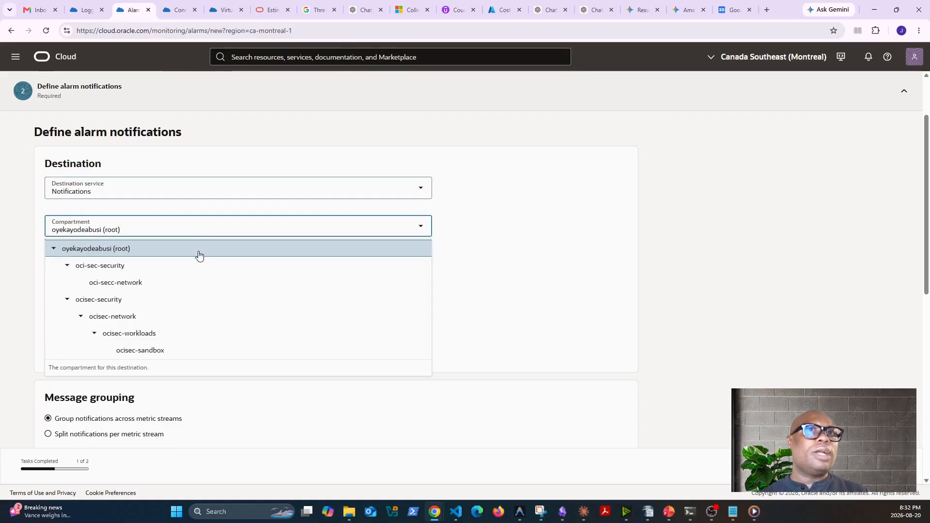
click(198, 254)
click(100, 286)
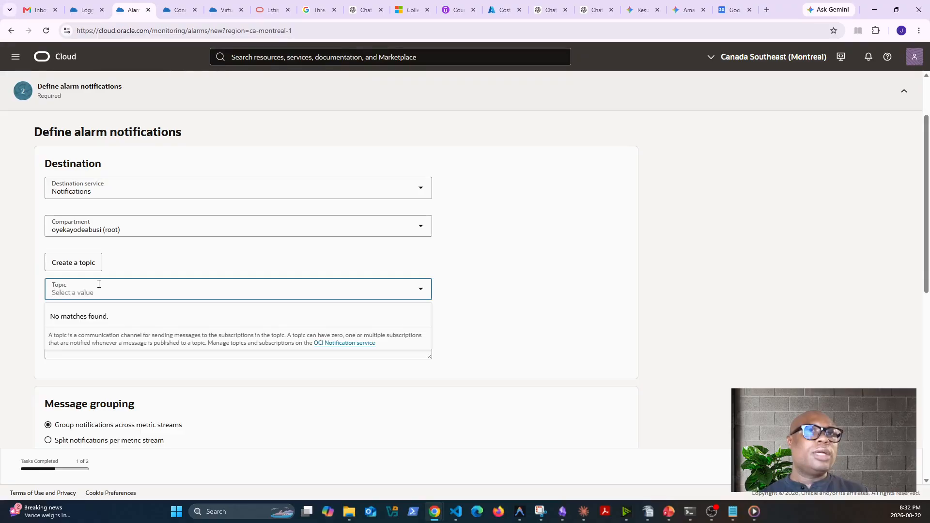
click(241, 190)
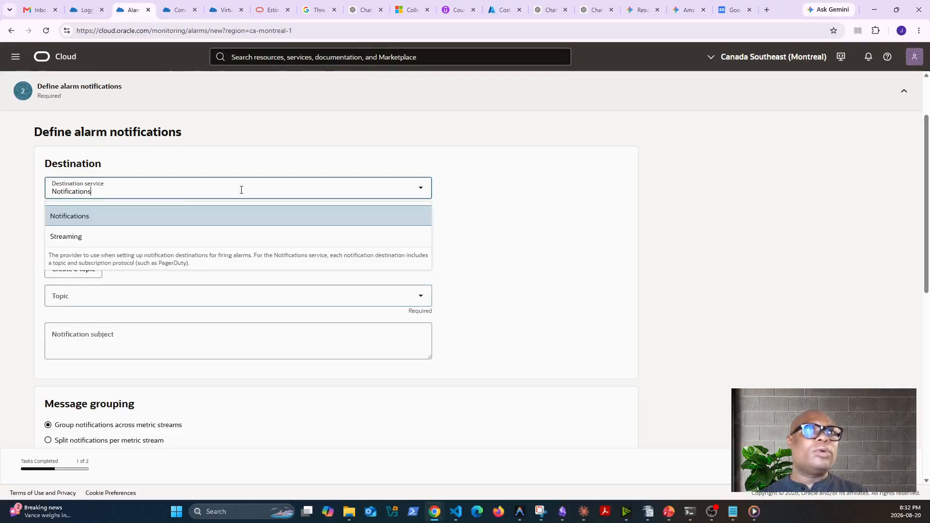
click(540, 233)
Set the destination compartment to ocisec-security and choose the ocisec-security-alerts topic
click(303, 225)
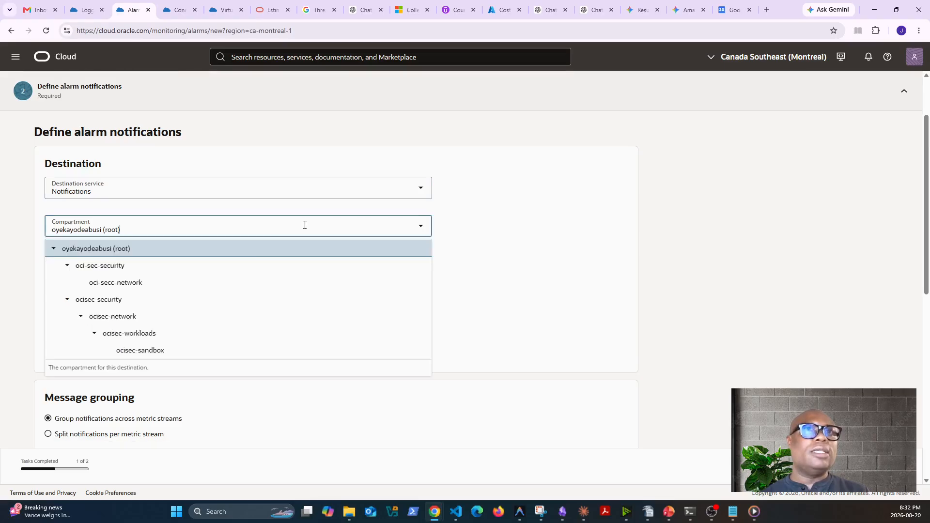
click(112, 303)
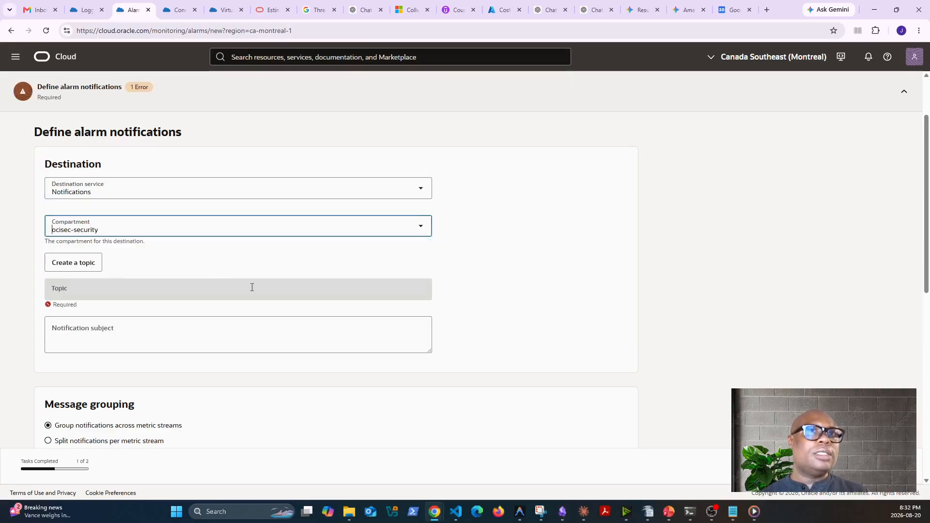
click(236, 292)
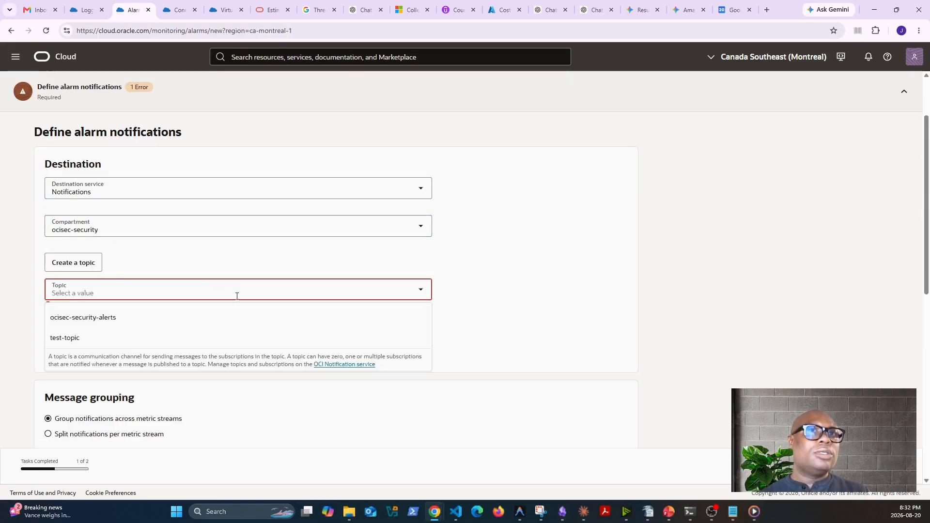
click(110, 318)
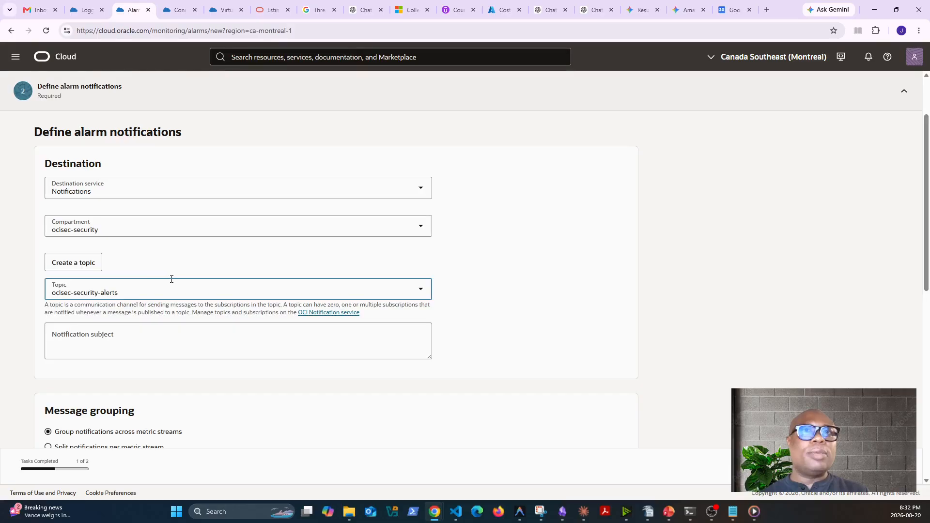
Enter RootActivity as the notification subject of the alarm
click(108, 330)
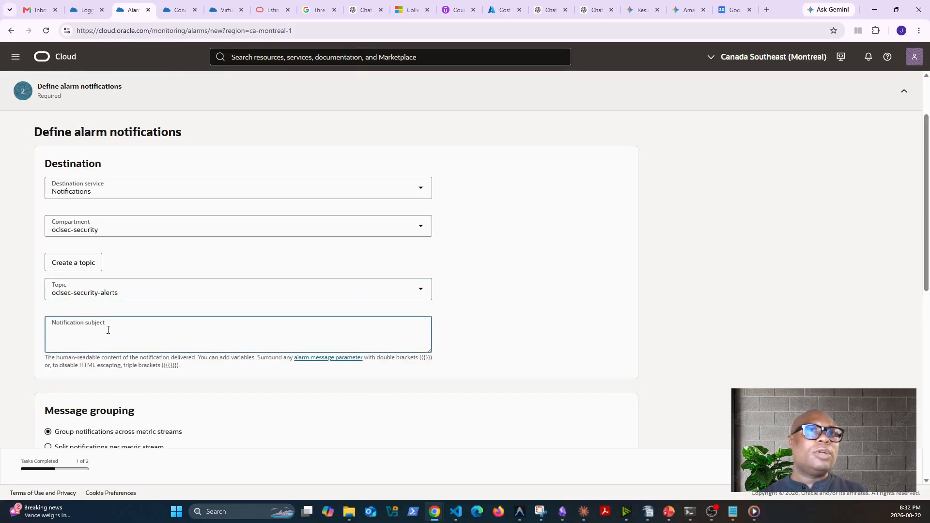
text(Roo)
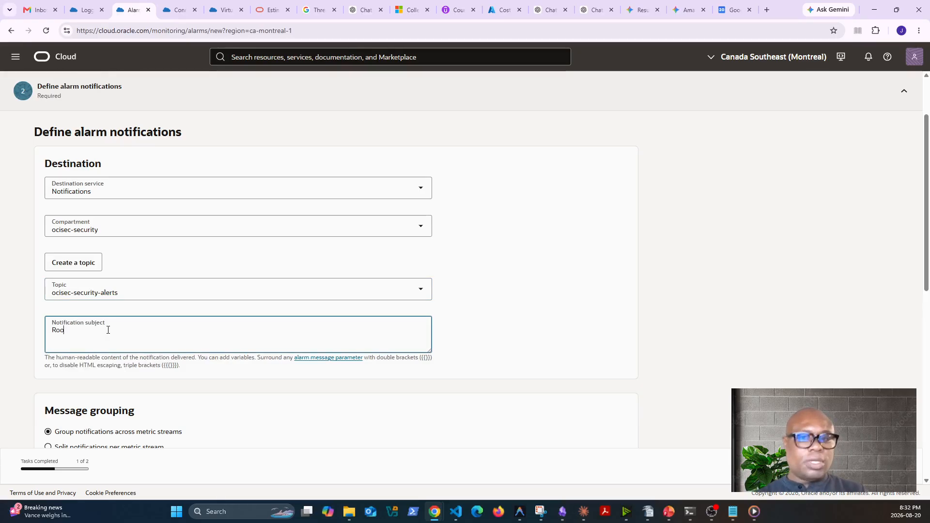
text(tActivity)
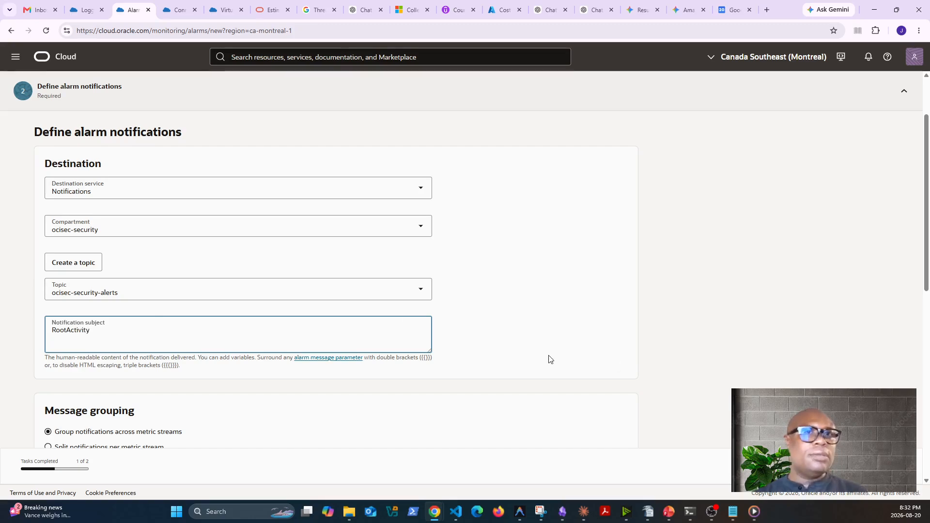
click(552, 363)
Check the message grouping and format options, continue to the alarm review and try to create the alarm
scroll(271, 363, down, 3)
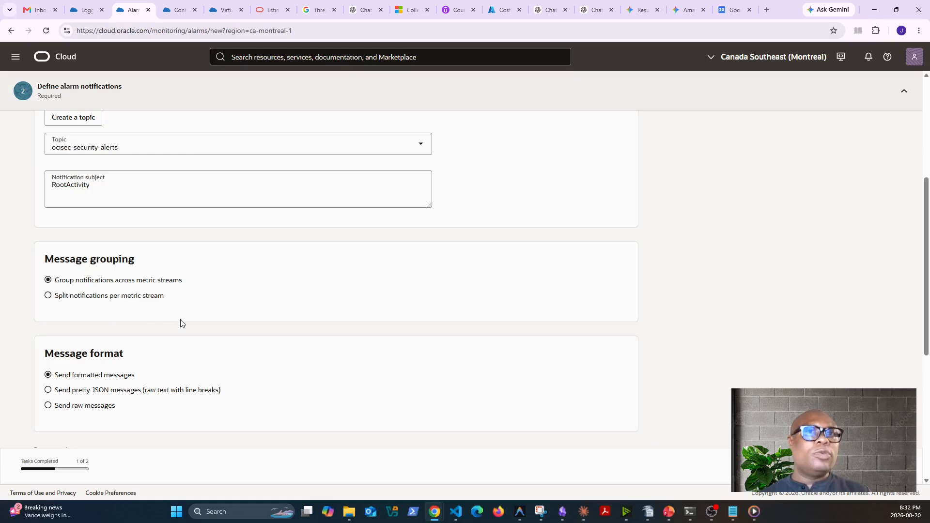
scroll(180, 323, down, 2)
scroll(180, 323, up, 1)
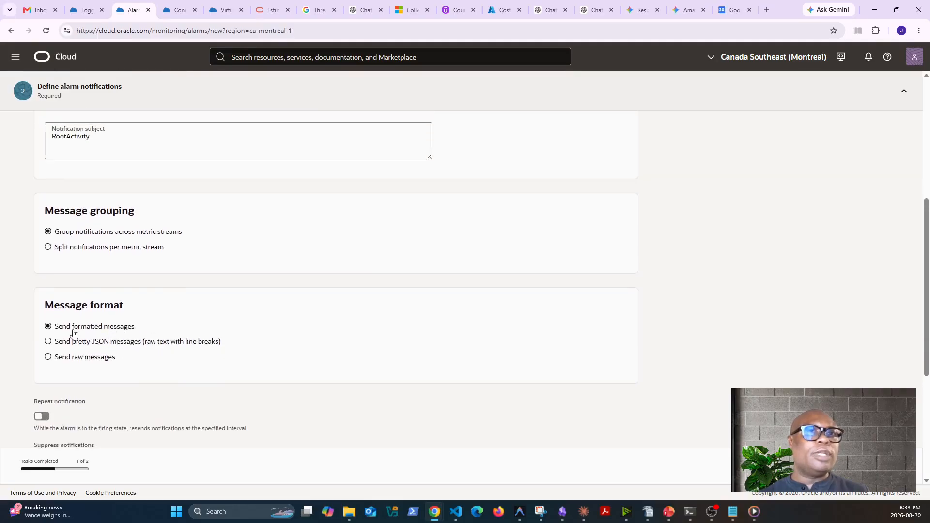
scroll(127, 333, down, 3)
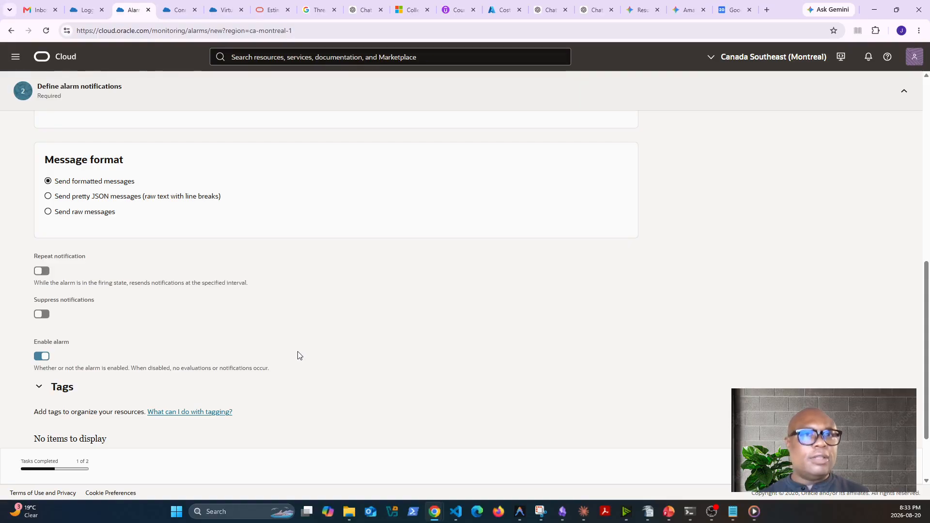
scroll(300, 359, down, 2)
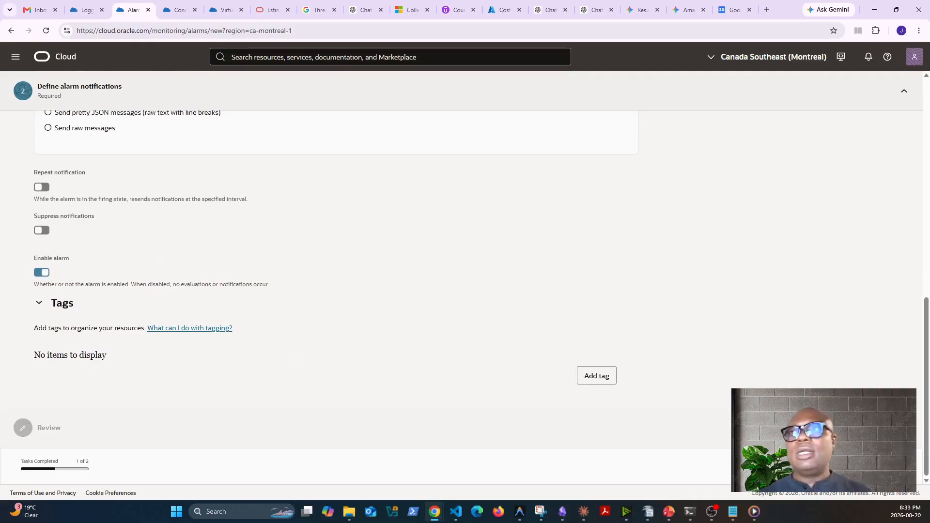
click(892, 466)
scroll(513, 362, down, 12)
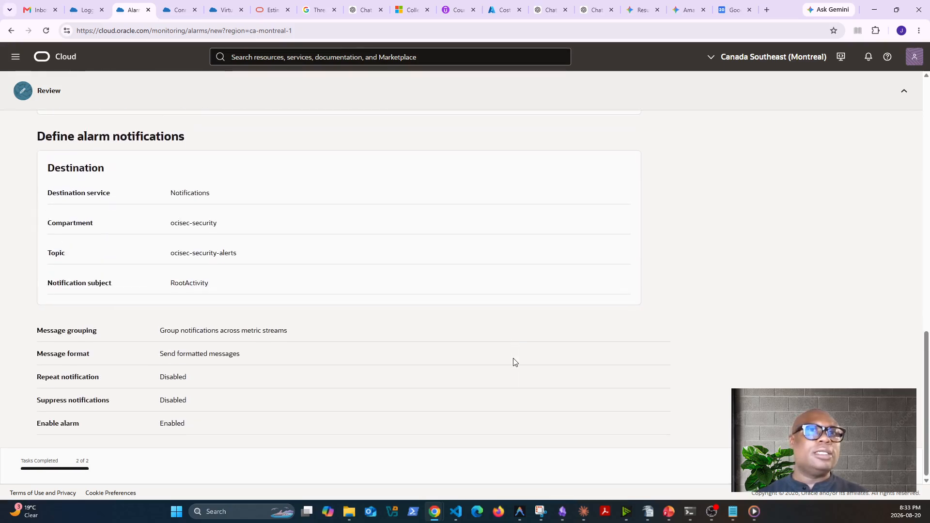
click(892, 466)
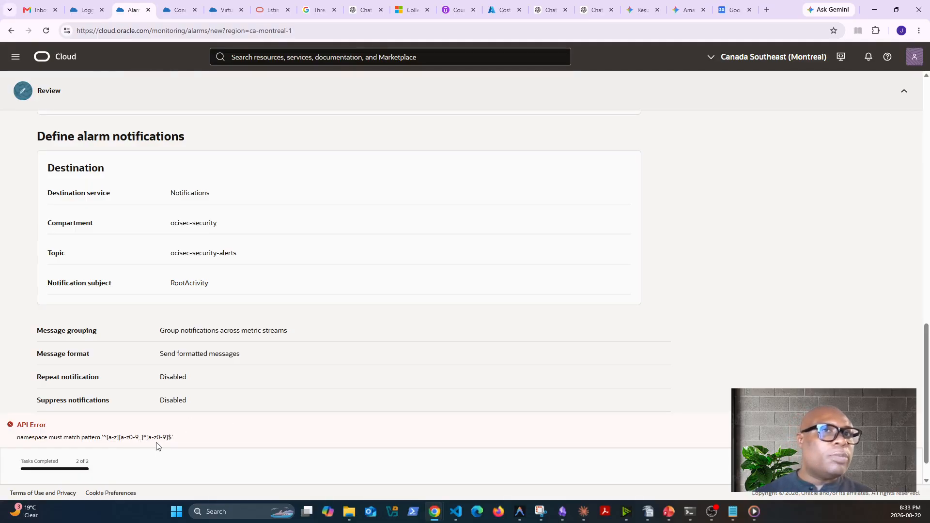
Go back to the alarm's metric description, rename the metric namespace as root_compartment_write_count and add it to the list
scroll(439, 398, down, 1)
scroll(439, 398, up, 2)
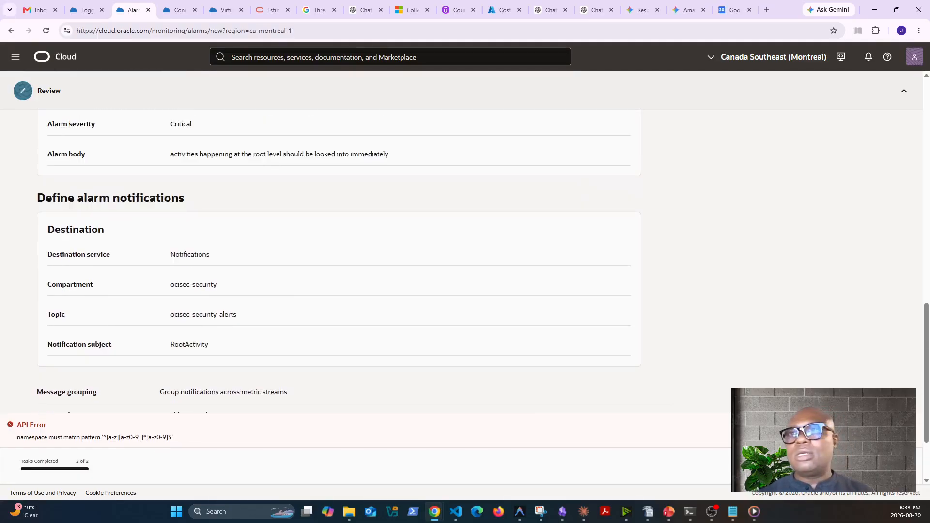
scroll(438, 262, up, 12)
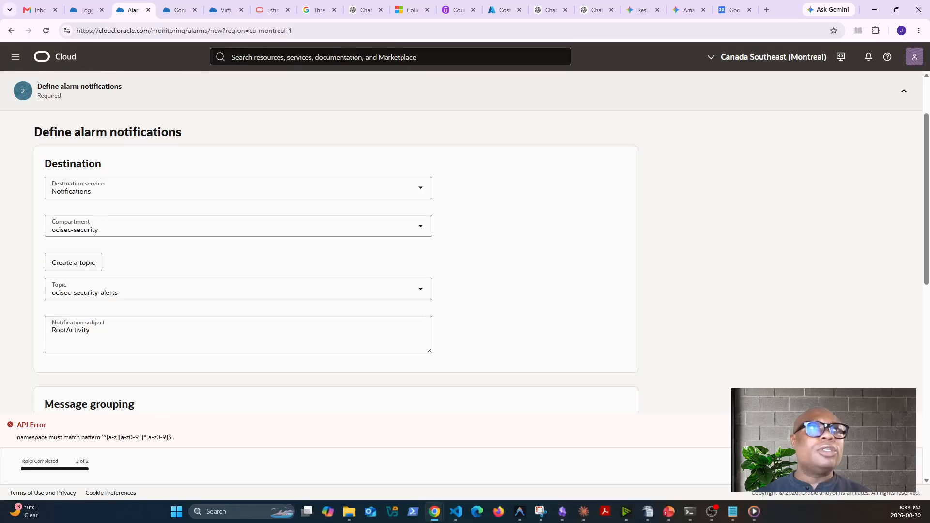
scroll(438, 261, up, 10)
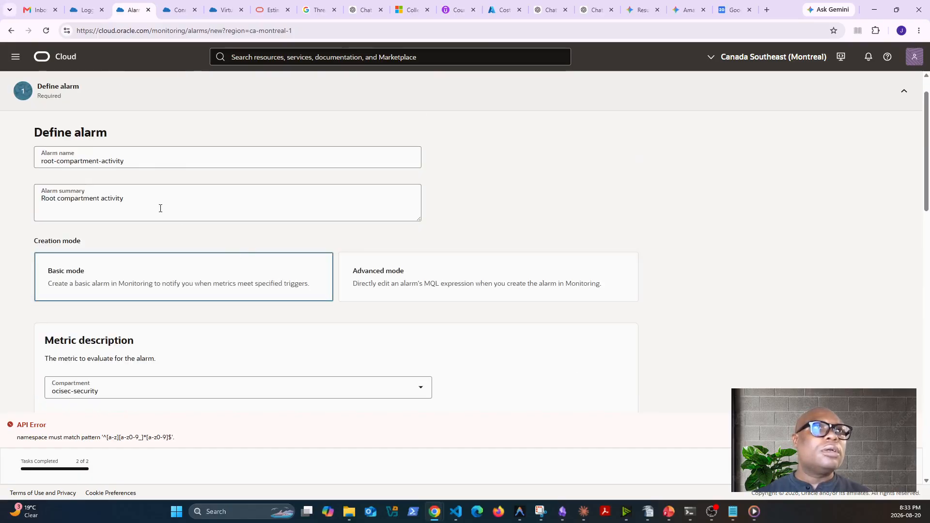
scroll(269, 264, down, 6)
scroll(127, 220, up, 1)
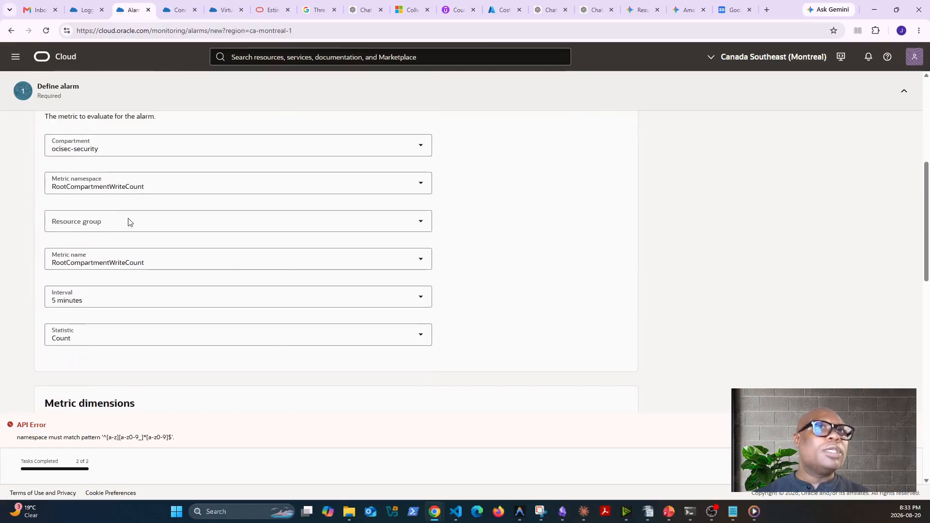
click(158, 190)
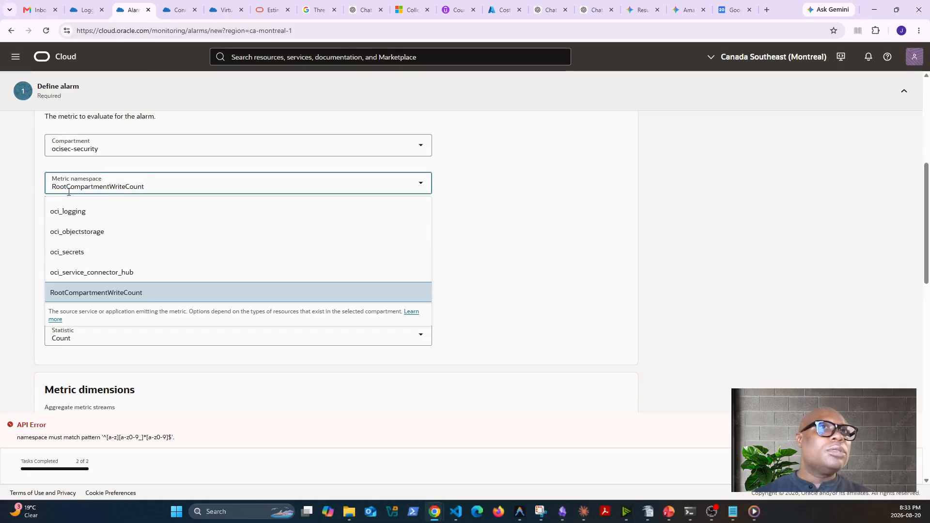
key(Delete)
text(_c)
key(Home)
key(Delete)
text(r)
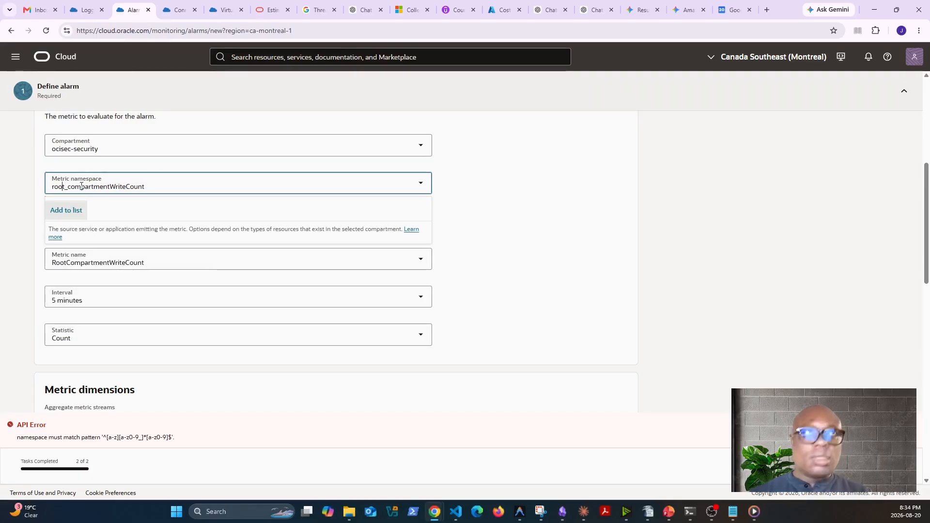
key(Delete)
text(_w)
key(Delete)
text(_c)
click(66, 210)
scroll(358, 364, down, 5)
scroll(358, 364, up, 5)
Leave the resource group empty and set the metric name to RootCompartmentWriteCount again
click(197, 262)
click(135, 221)
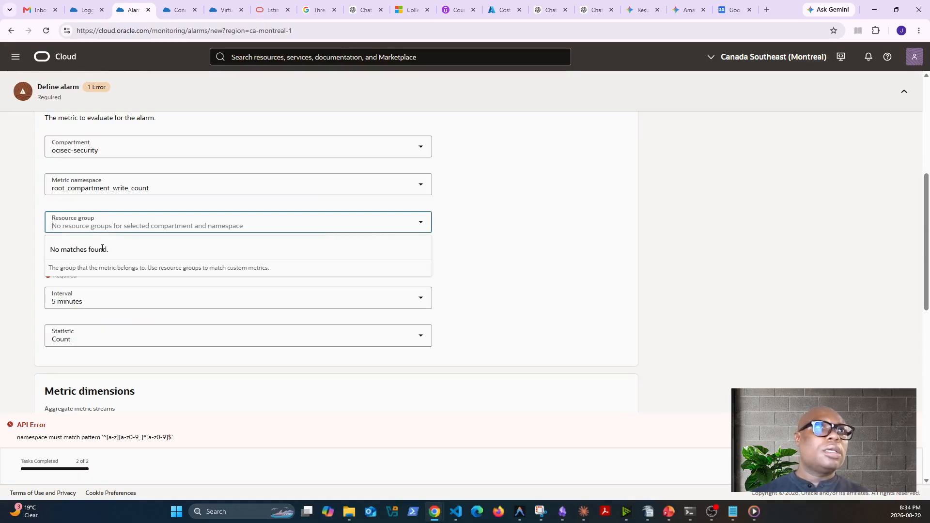
click(499, 289)
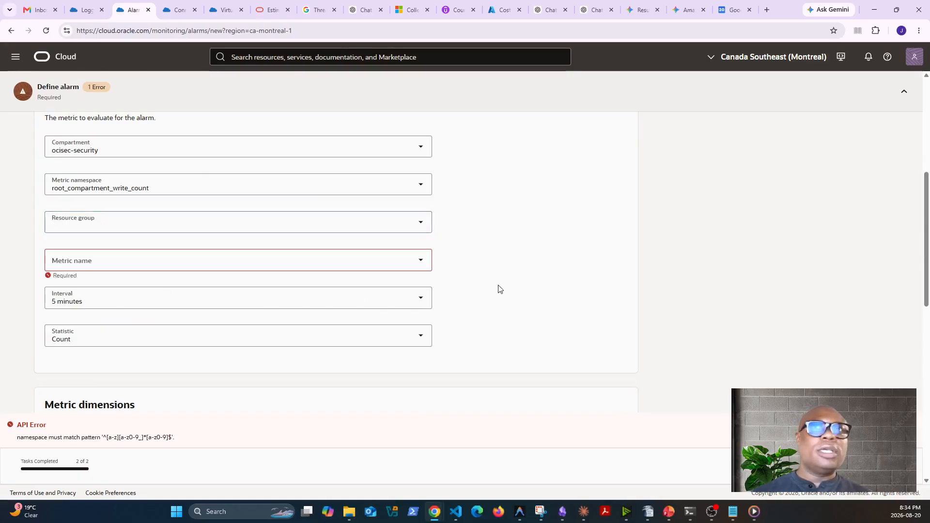
click(213, 262)
click(159, 287)
scroll(502, 327, down, 2)
scroll(502, 328, up, 3)
scroll(503, 328, down, 15)
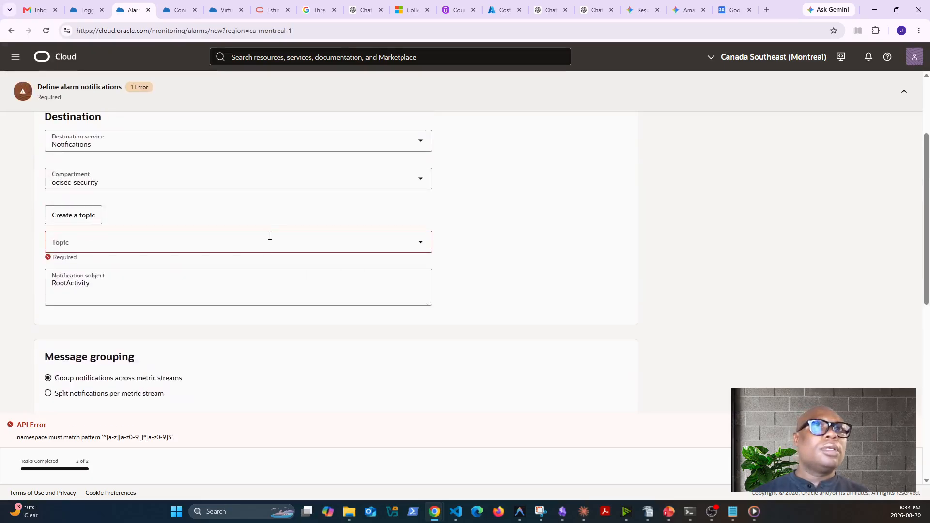
Choose the ocisec-security-alerts topic again as the notification destination and create the alarm
click(257, 235)
click(121, 269)
scroll(121, 269, down, 4)
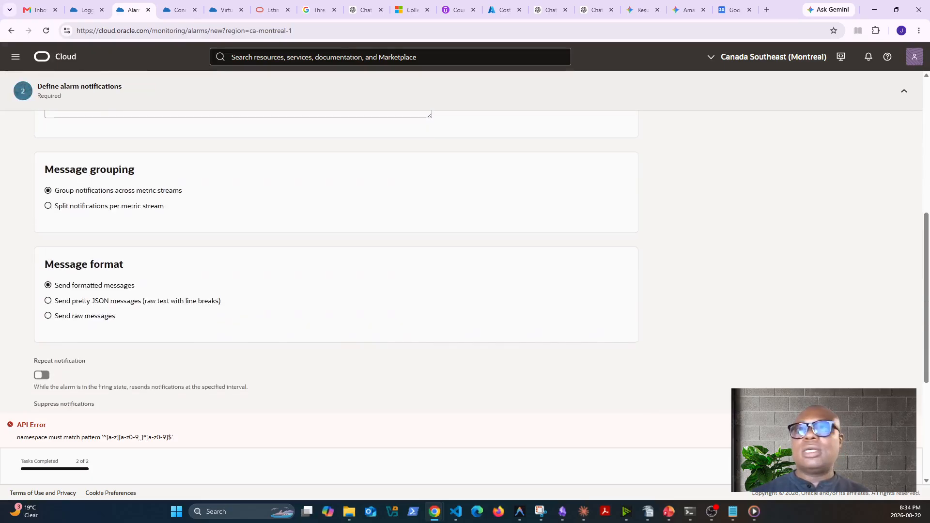
scroll(664, 363, down, 10)
click(885, 466)
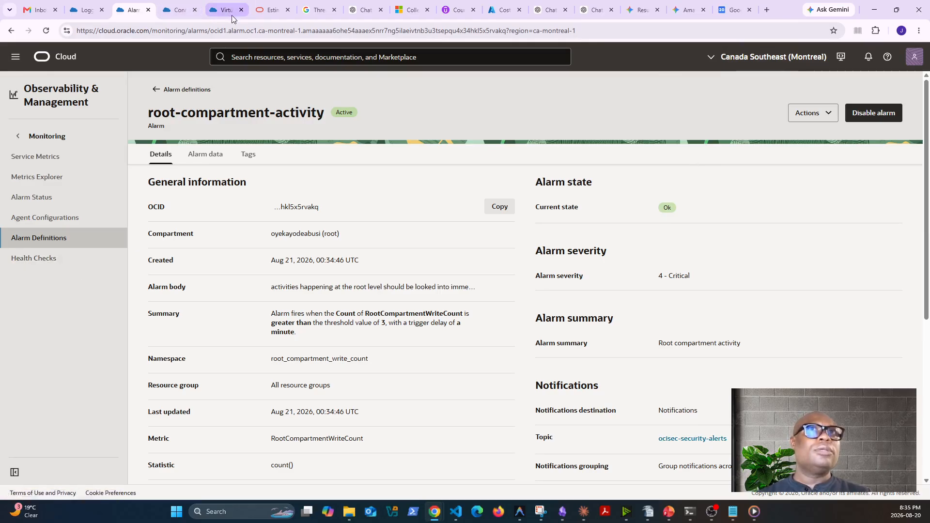
Leave the alarm details and open the Logging service's search page in place of the ocisec-siem-export connector
click(183, 11)
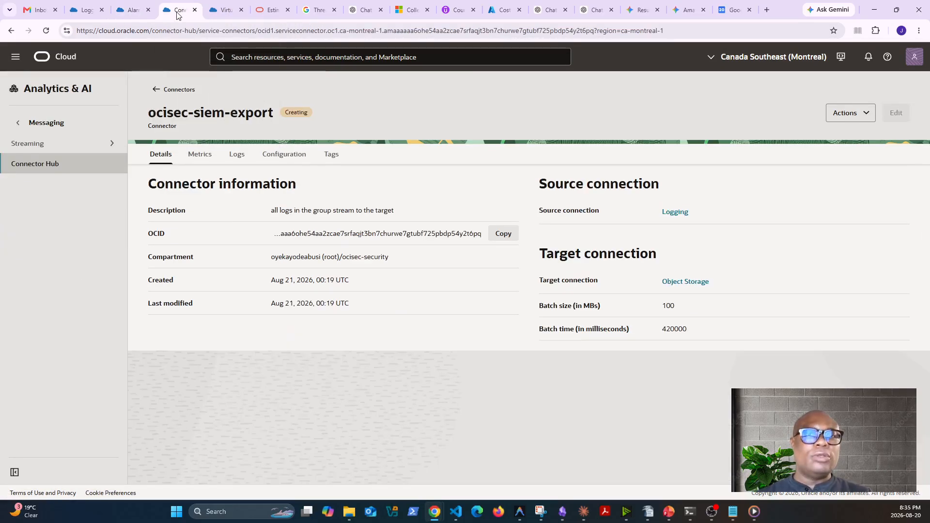
click(15, 57)
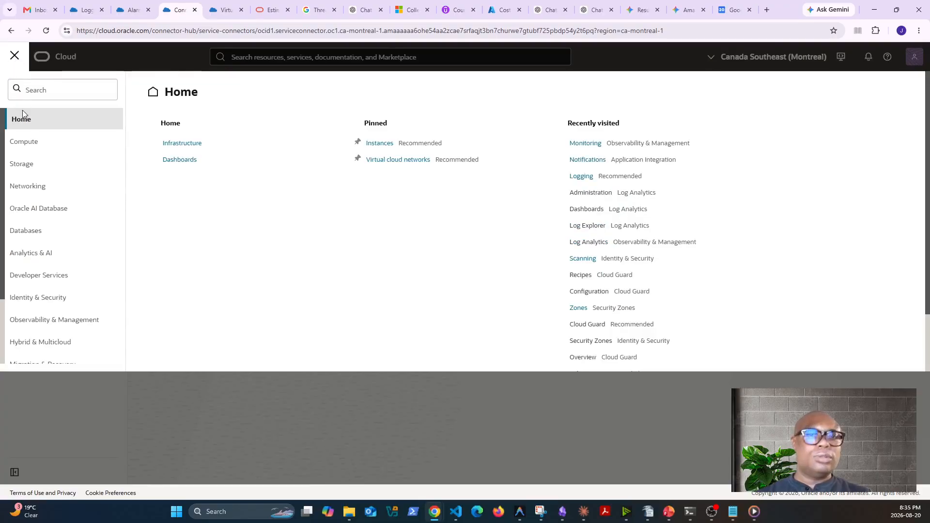
click(59, 329)
click(168, 293)
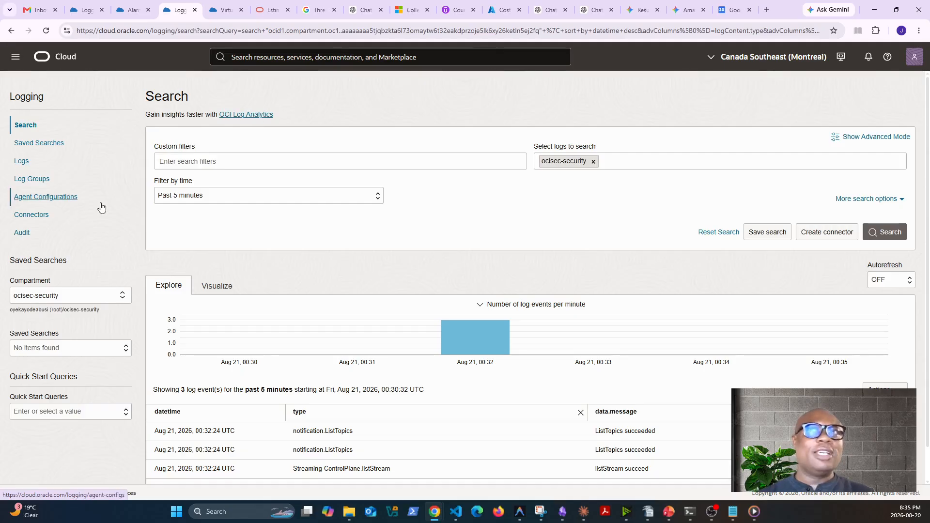
Open Log Analytics from the log search page and try to enable the service
click(253, 118)
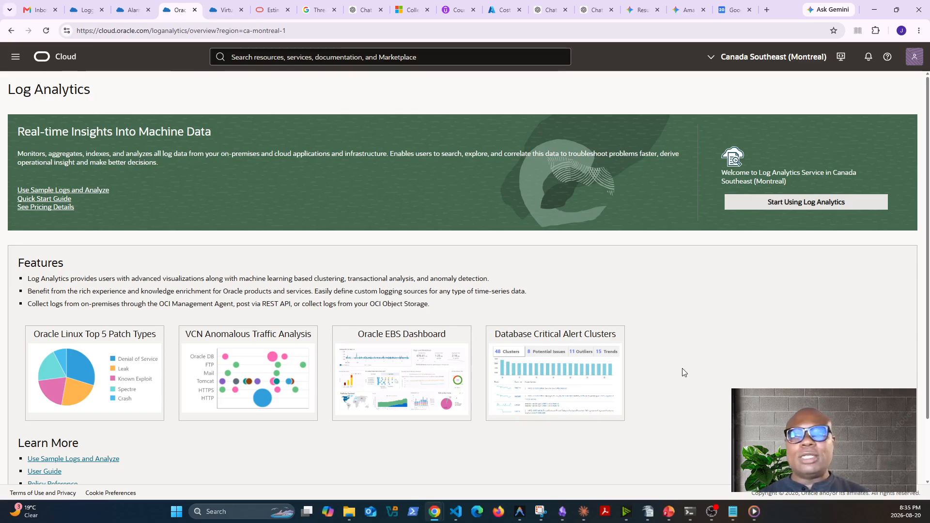
click(805, 206)
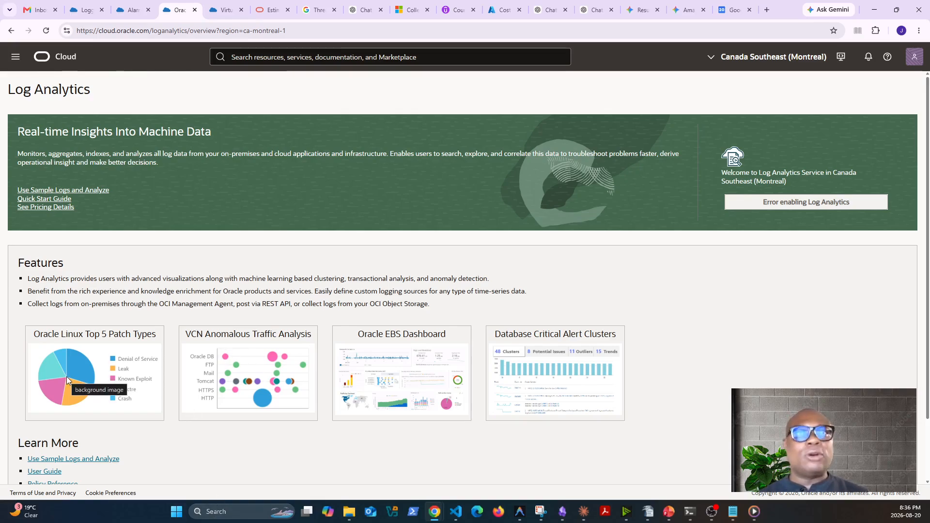
scroll(489, 330, down, 2)
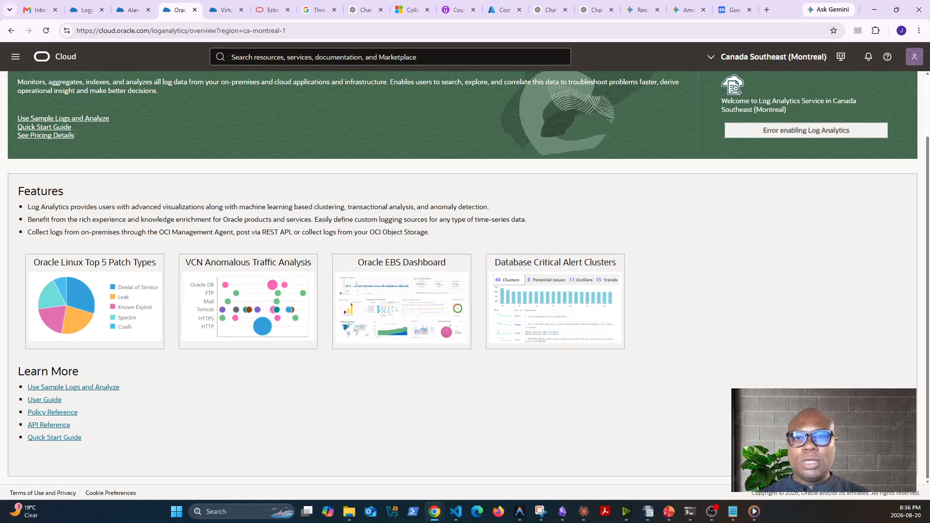
Switch to Notepad and read the privilege escalation and brute force login detection queries, then return to the browser
key(alt+Tab)
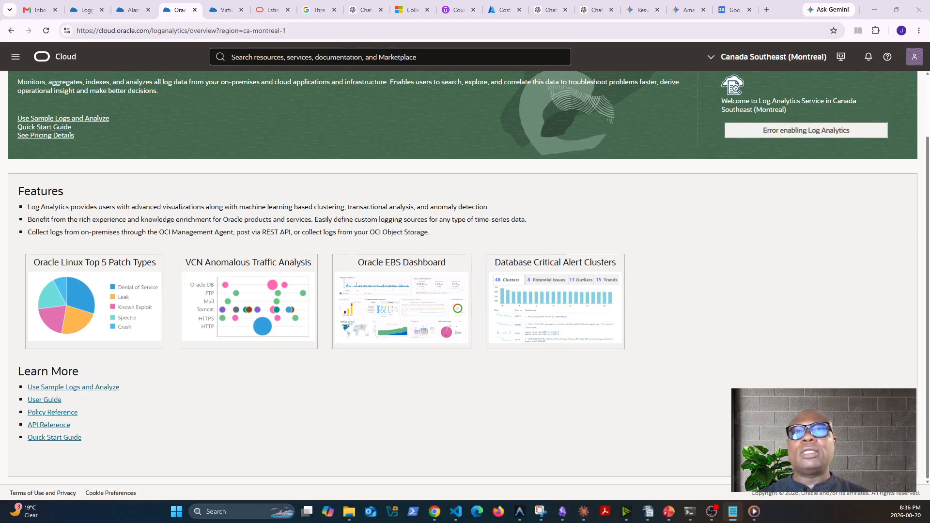
drag(0, 118, 709, 95)
click(749, 95)
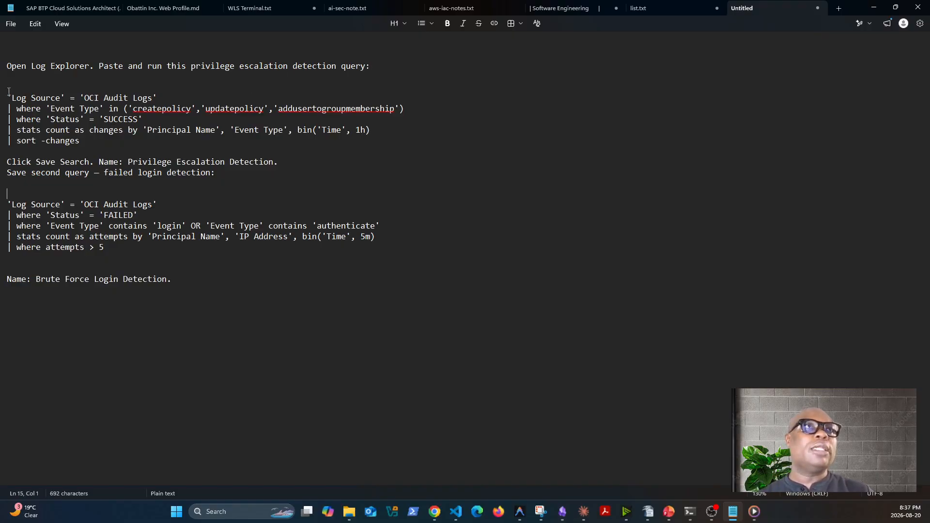
drag(12, 97, 107, 141)
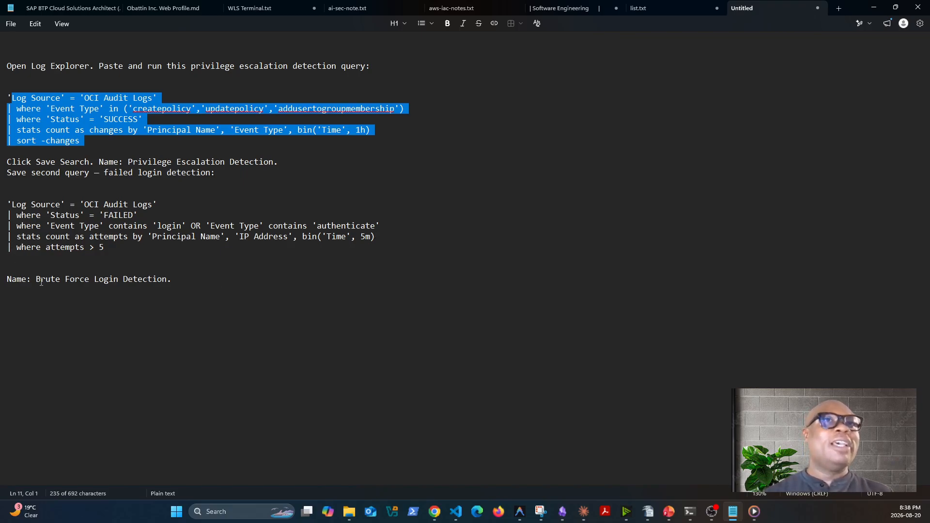
drag(41, 281, 173, 282)
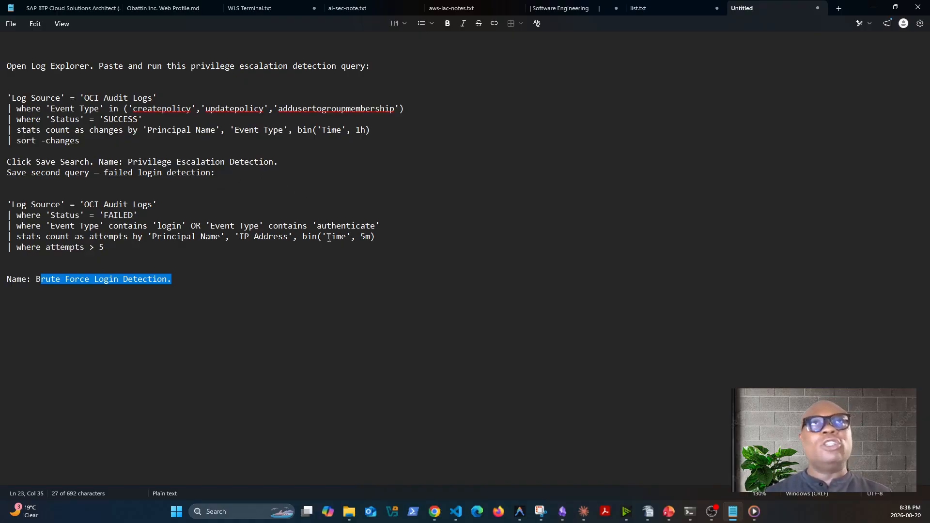
click(875, 8)
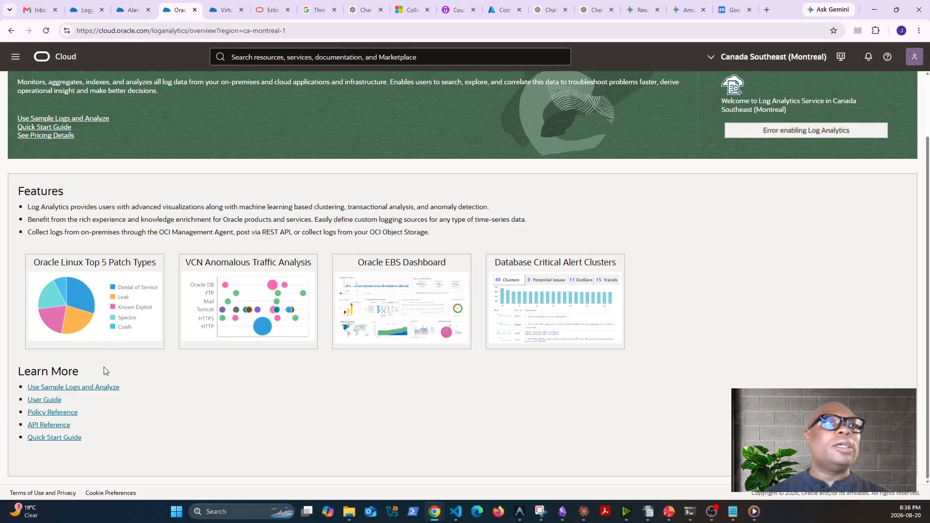
Return to the Logging search page, look through the recent ocisec-security log events and open the saved searches
click(131, 10)
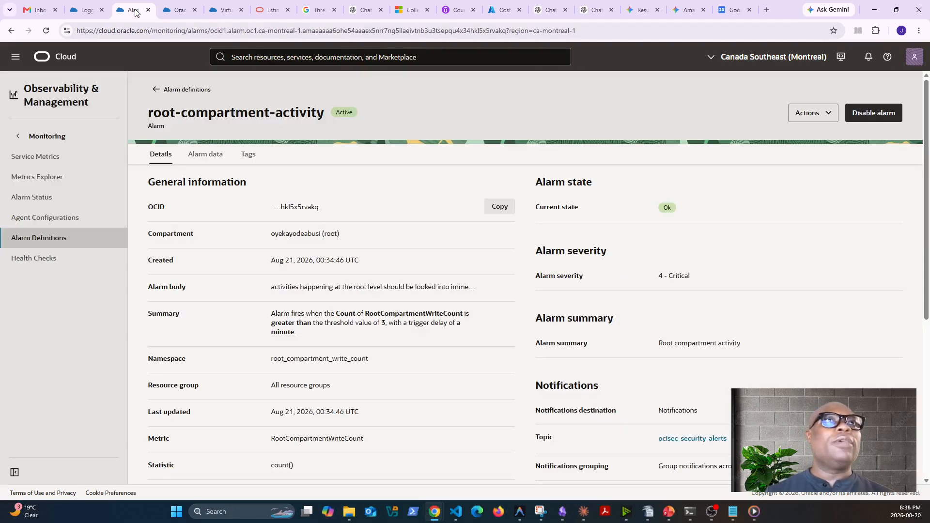
click(191, 13)
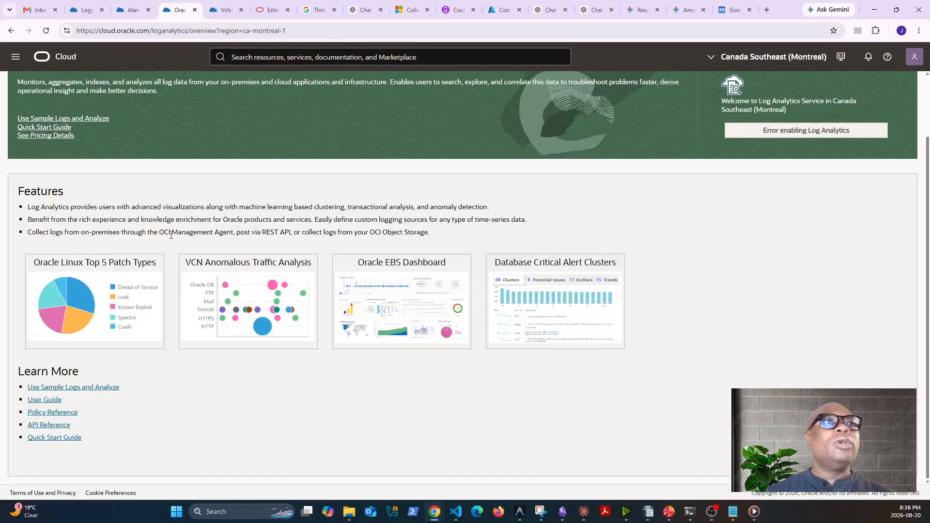
click(16, 57)
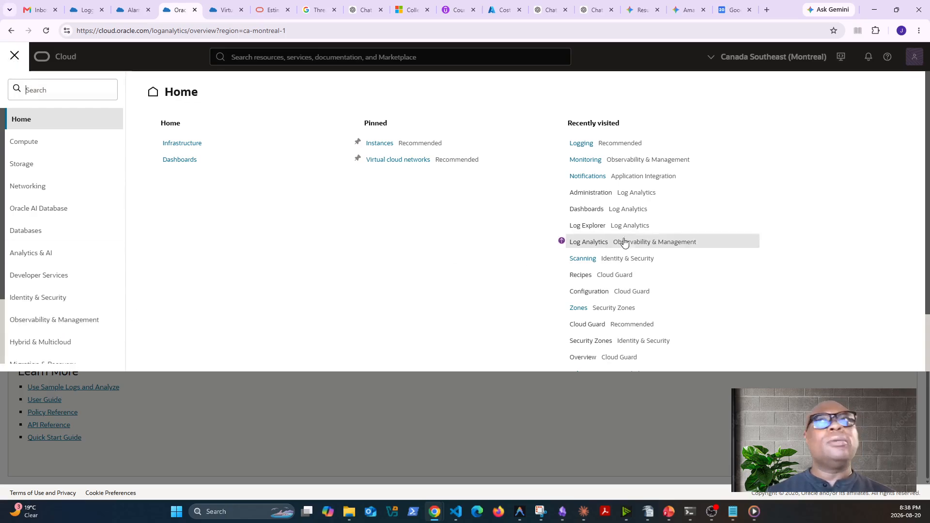
click(594, 146)
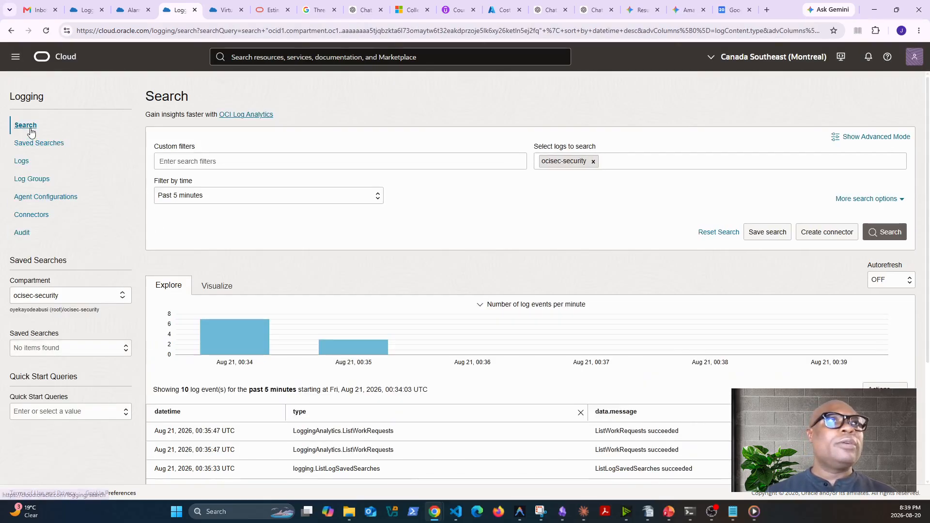
scroll(401, 402, down, 3)
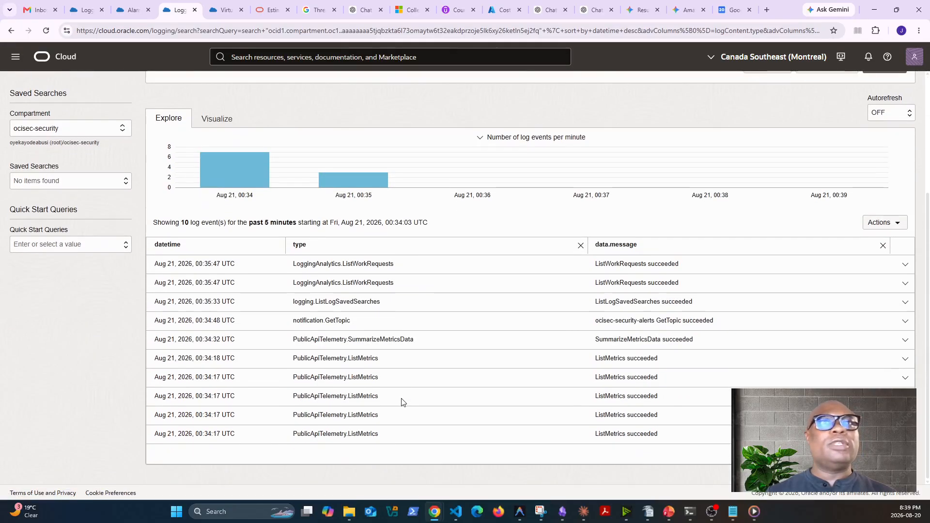
scroll(402, 402, up, 3)
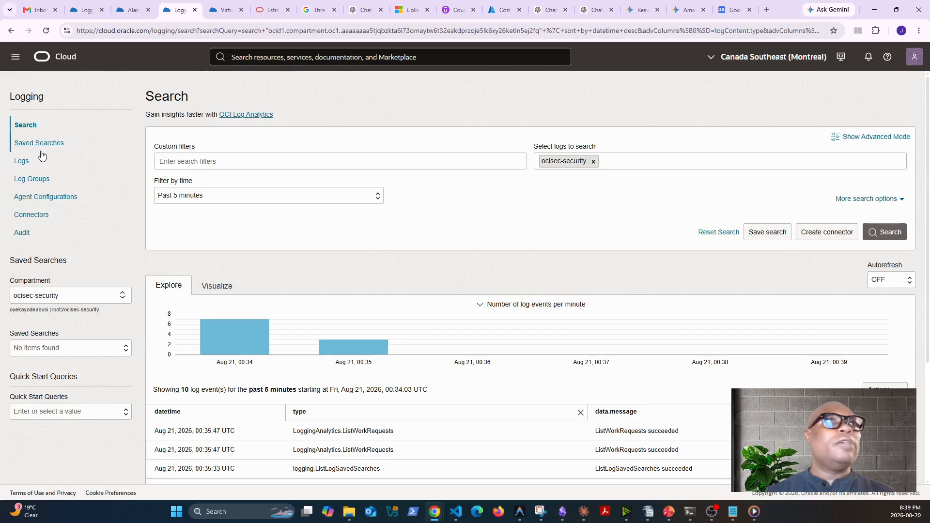
click(44, 144)
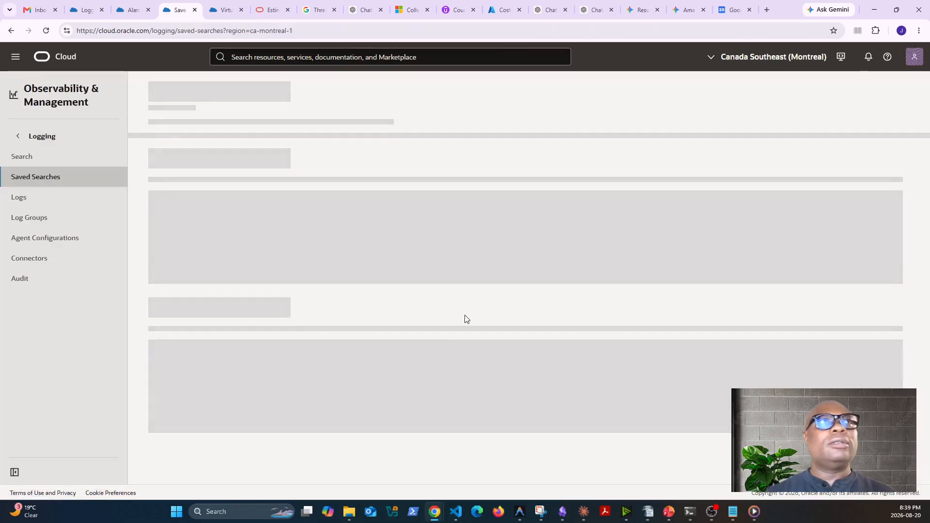